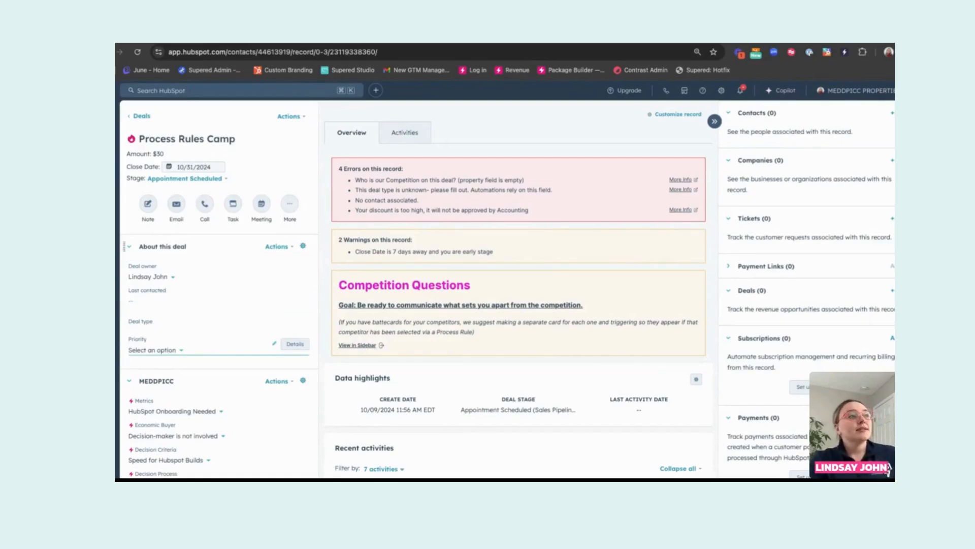
scroll(219, 350, down, 1)
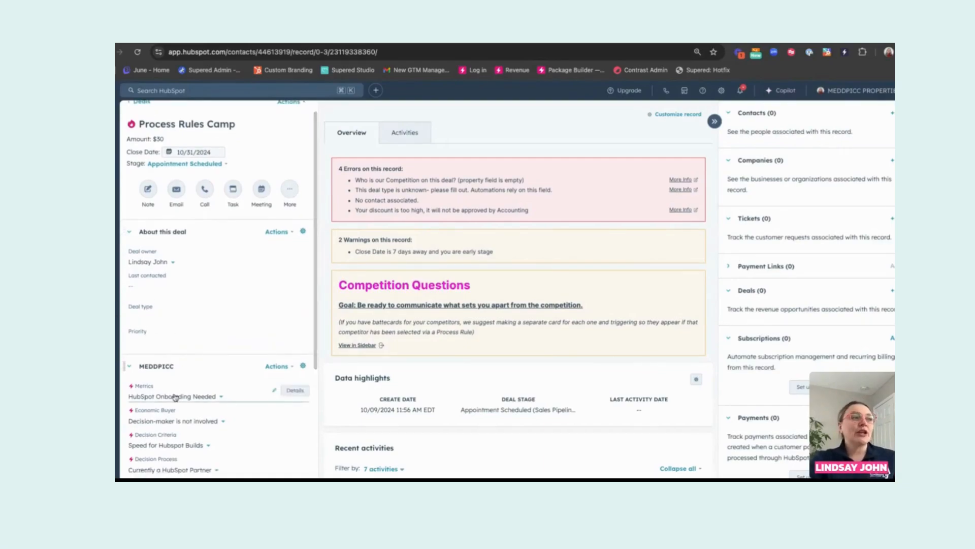
click(161, 369)
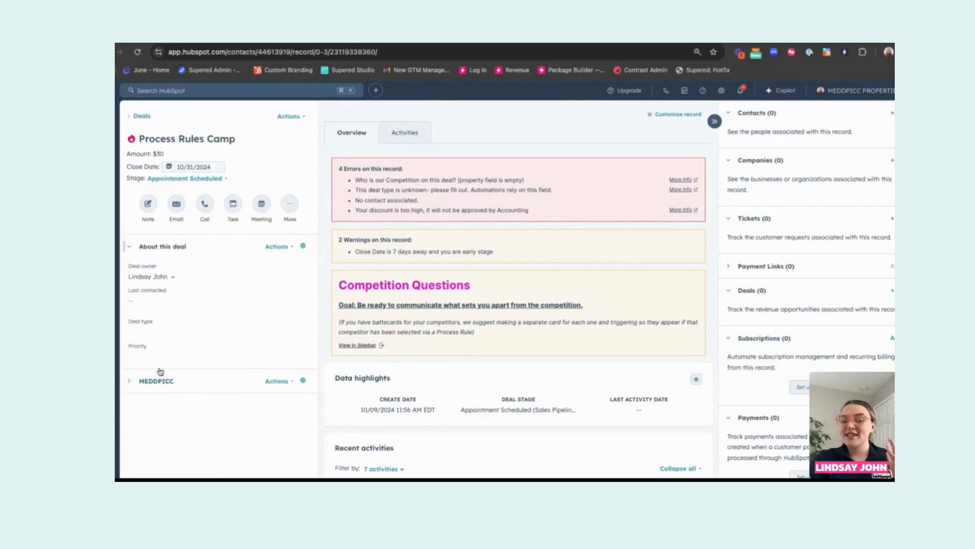
click(159, 380)
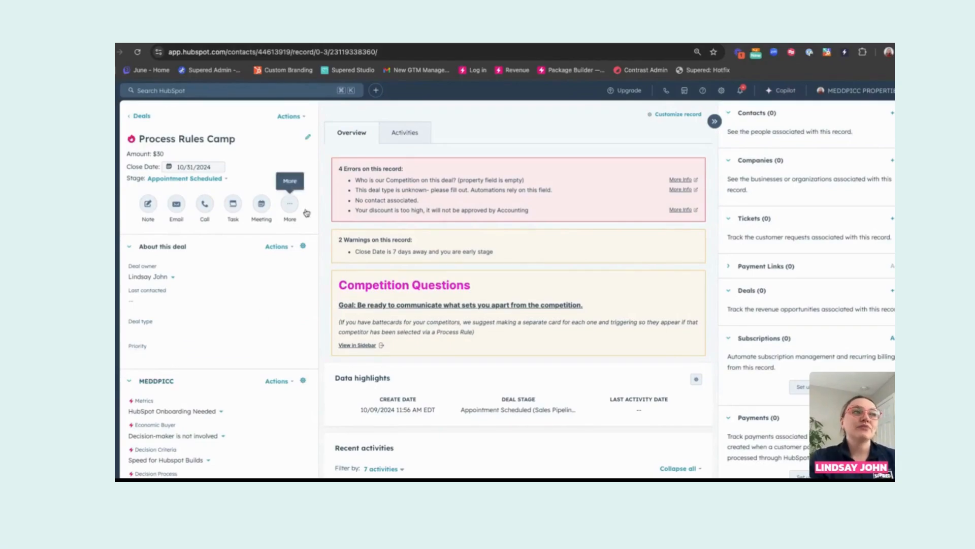
Highlight the error about the empty Competition property, read its additional information card, and close the card
mouse_move(356, 181)
mouse_down()
mouse_move(409, 181)
mouse_move(355, 182)
mouse_up()
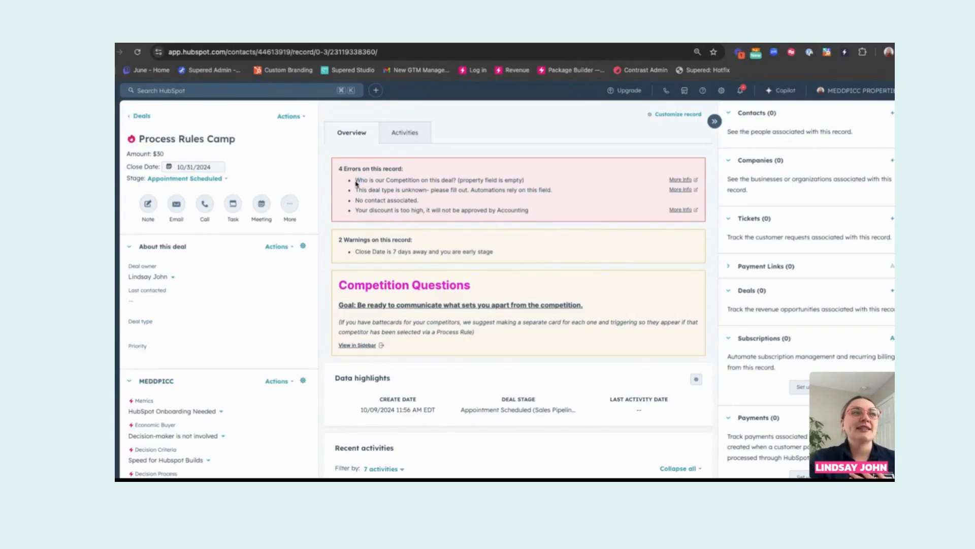
triple_click(355, 181)
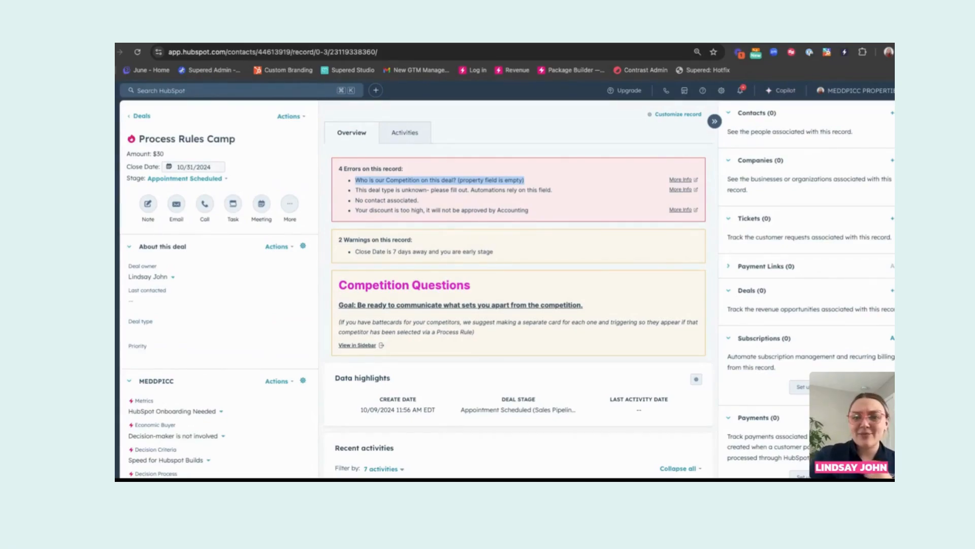
click(550, 186)
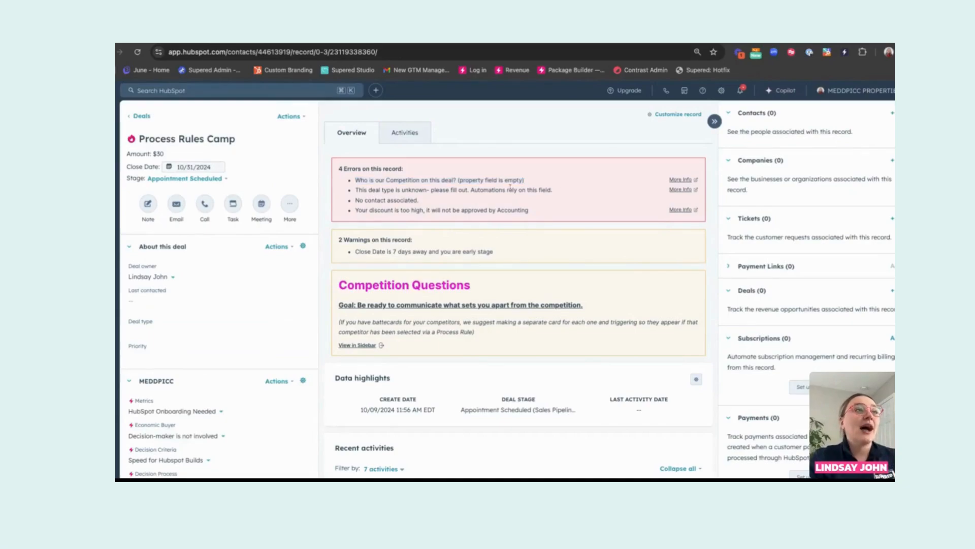
scroll(274, 350, down, 3)
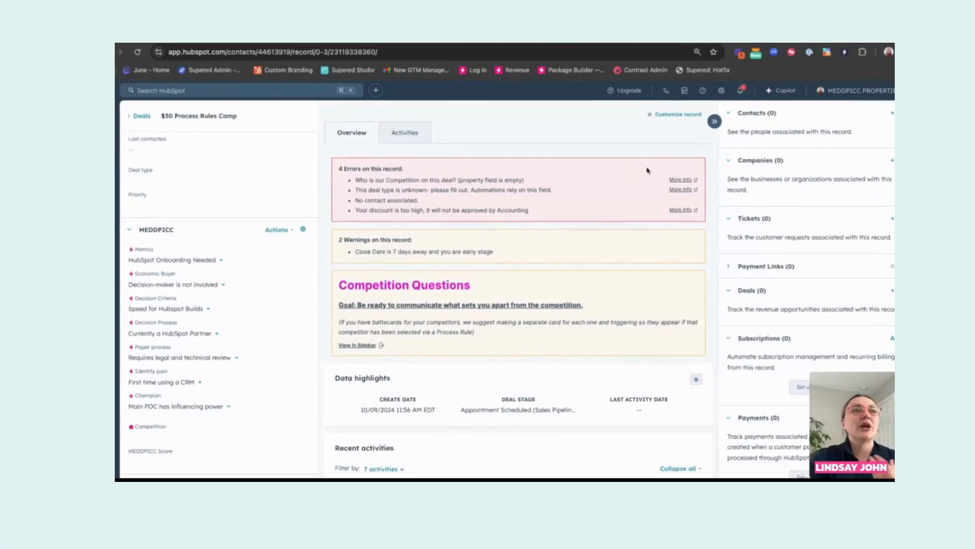
click(674, 180)
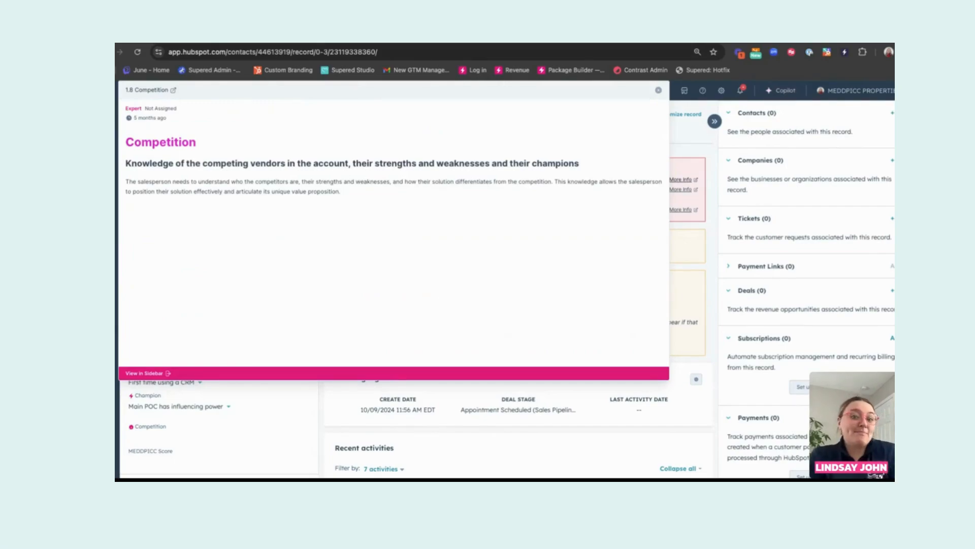
click(658, 91)
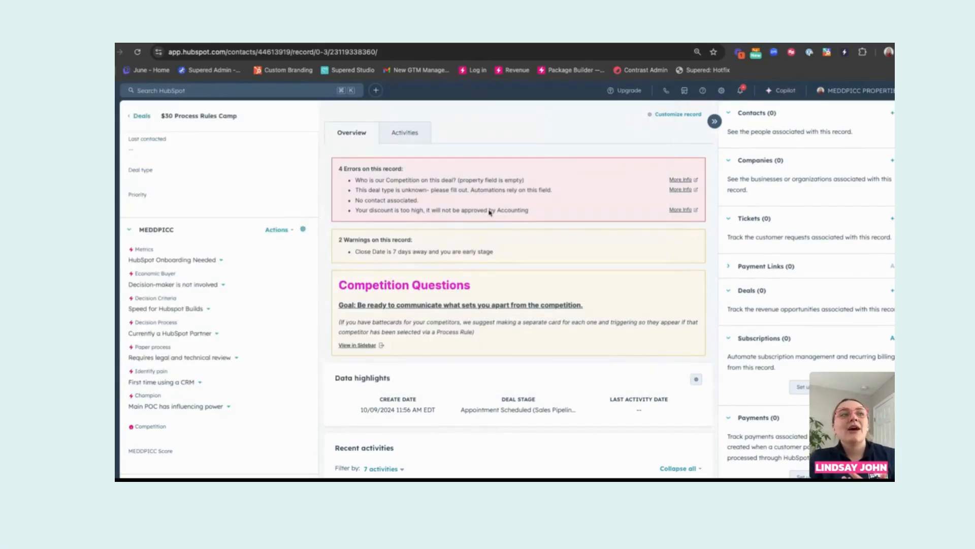
Expand the Competition Questions card and read through its sample discovery questions
mouse_move(496, 326)
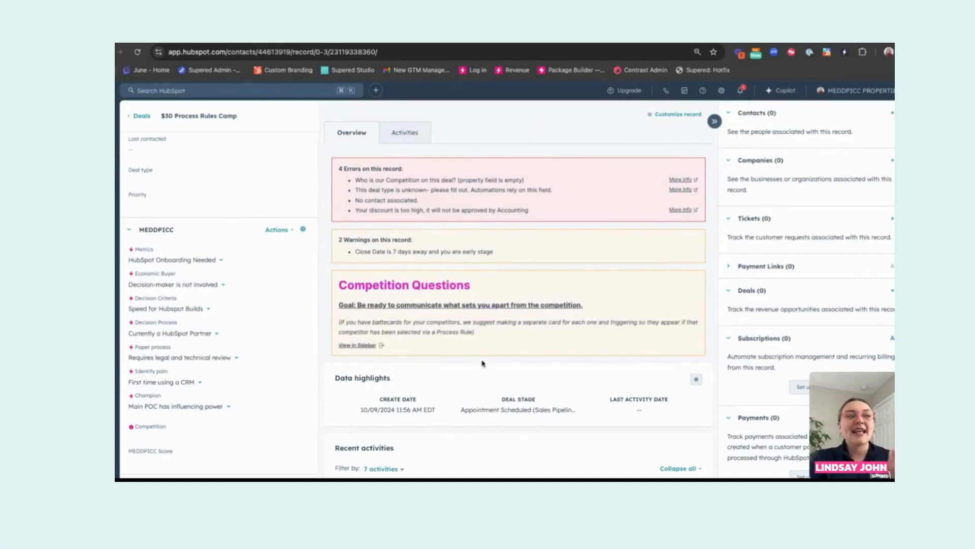
click(481, 312)
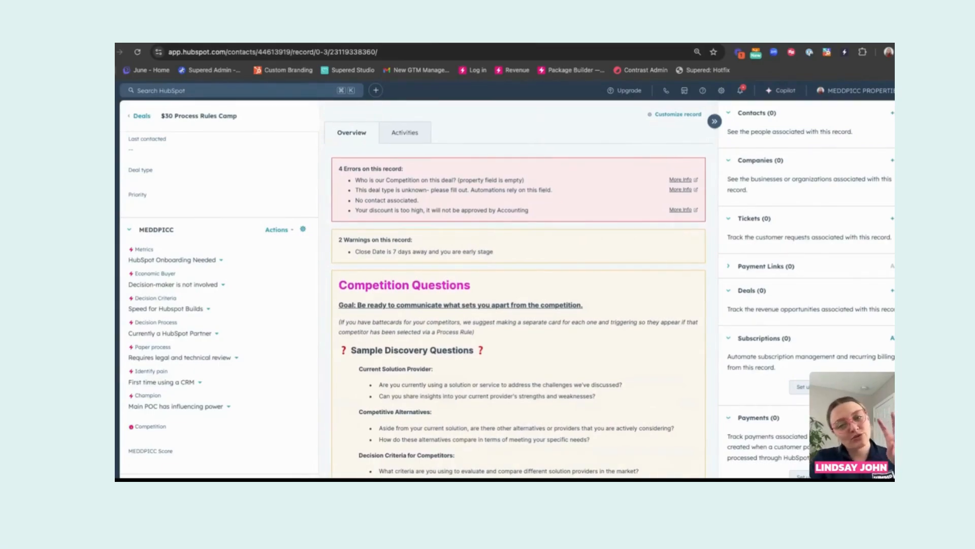
scroll(518, 287, down, 3)
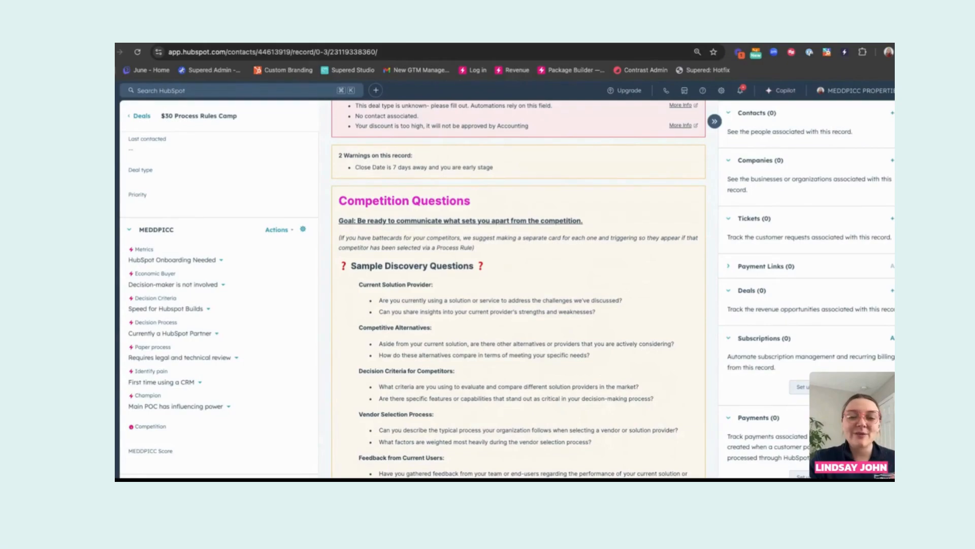
Set the deal's Competition property to XYZ Portal Replicator and save the change
scroll(518, 290, up, 1)
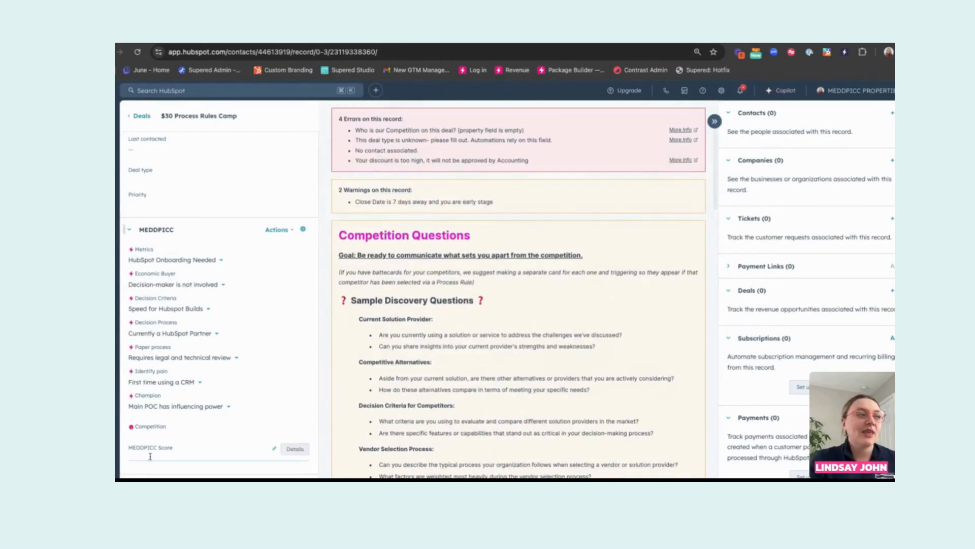
click(141, 432)
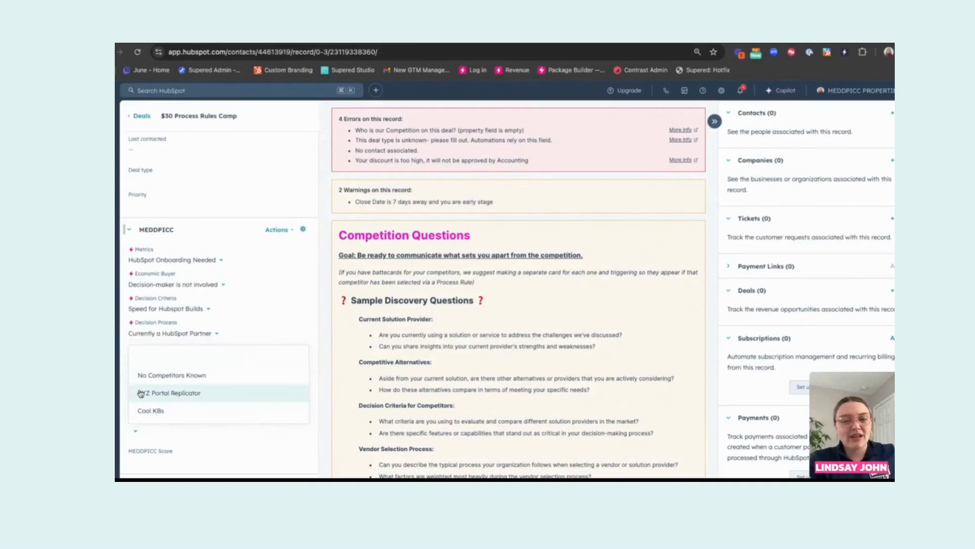
click(141, 393)
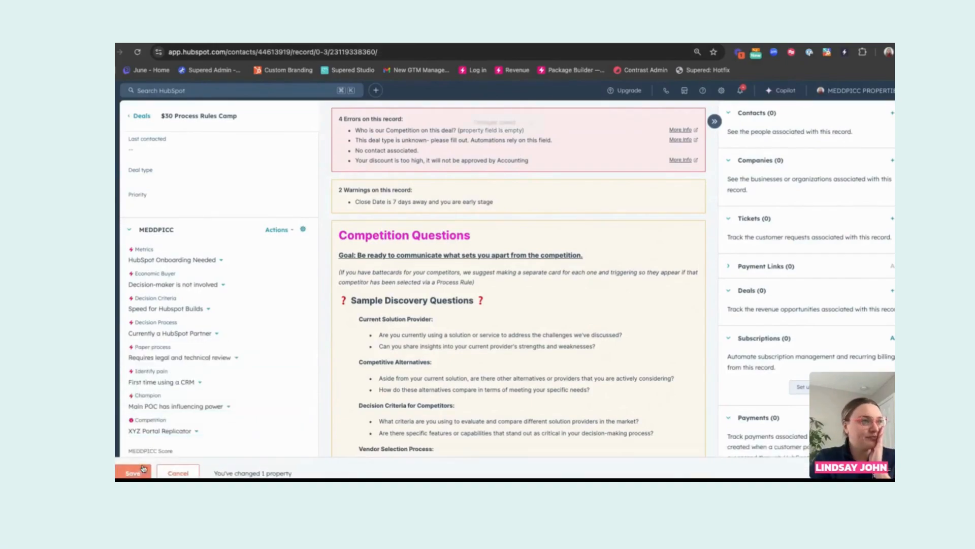
click(133, 472)
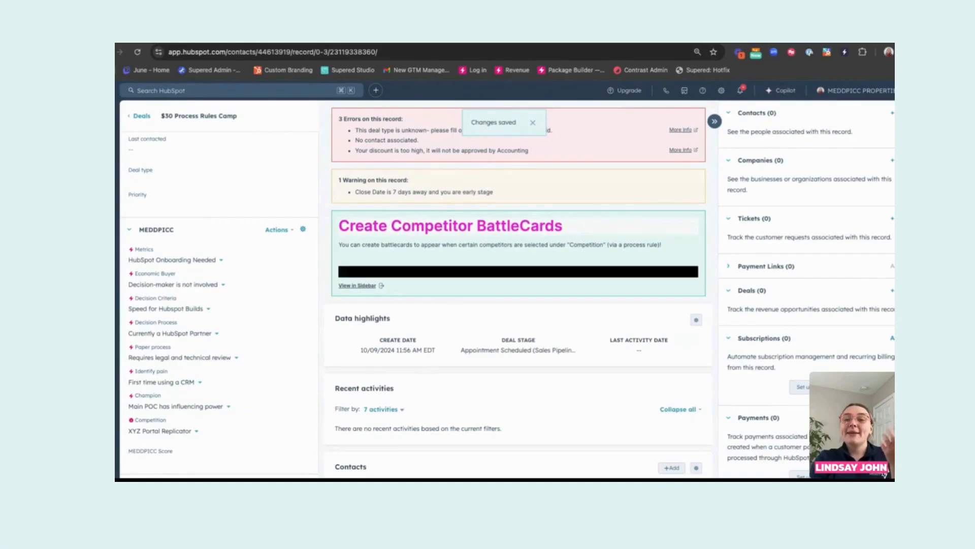
Expand the Create Competitor BattleCards card and review its video and example battle card template
mouse_move(406, 249)
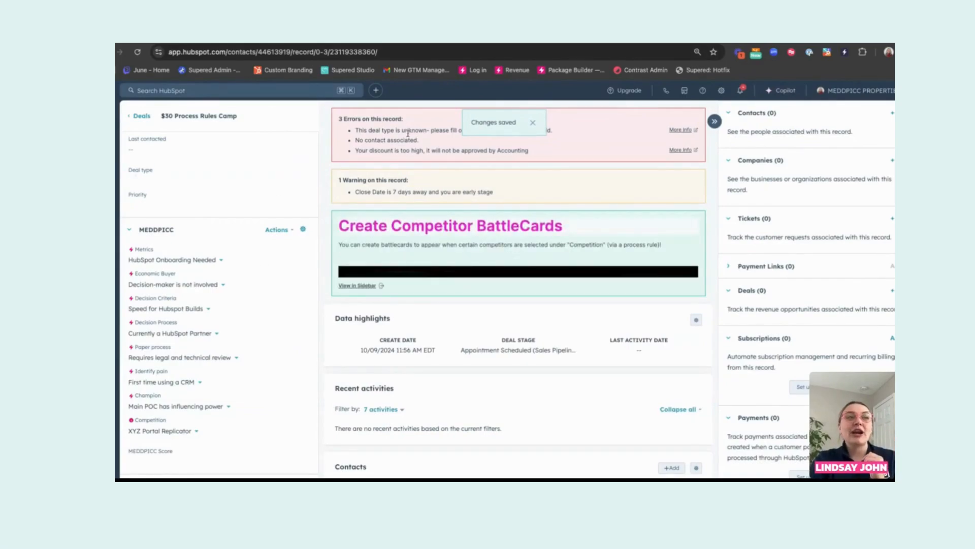
mouse_move(463, 235)
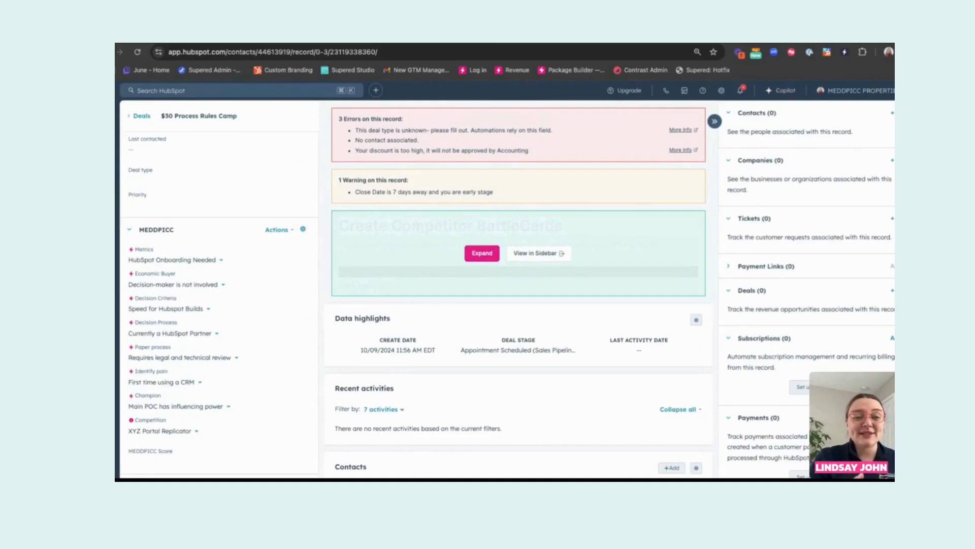
click(478, 249)
scroll(518, 264, down, 4)
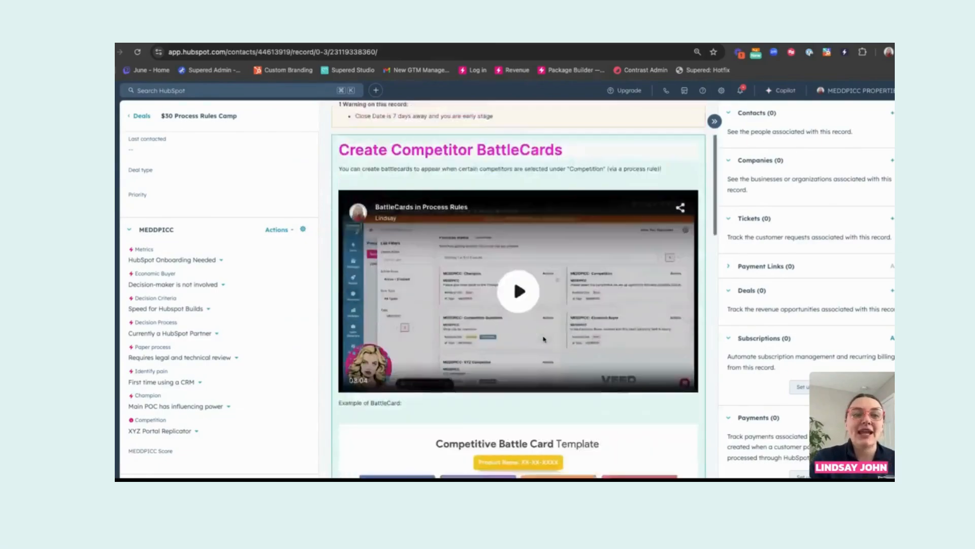
scroll(496, 337, down, 2)
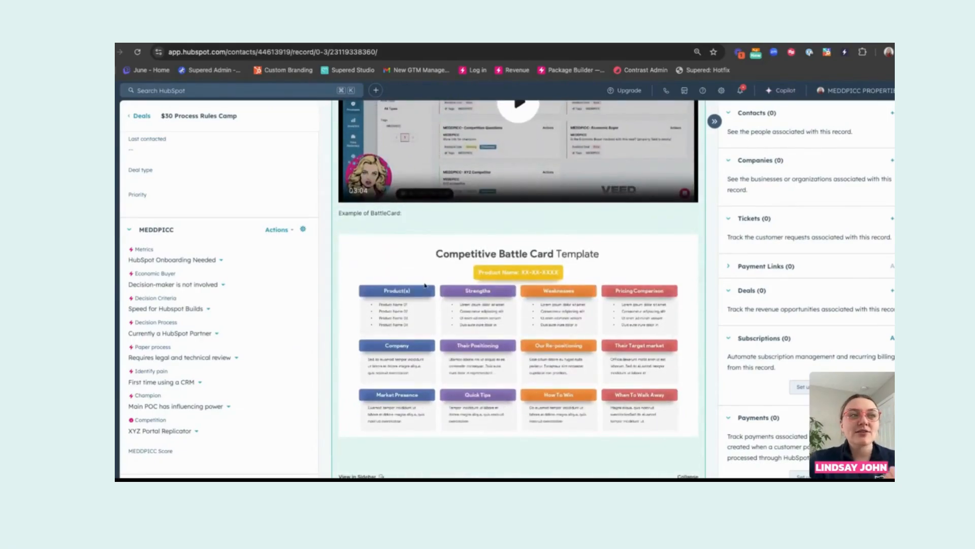
scroll(424, 262, down, 1)
scroll(423, 262, up, 1)
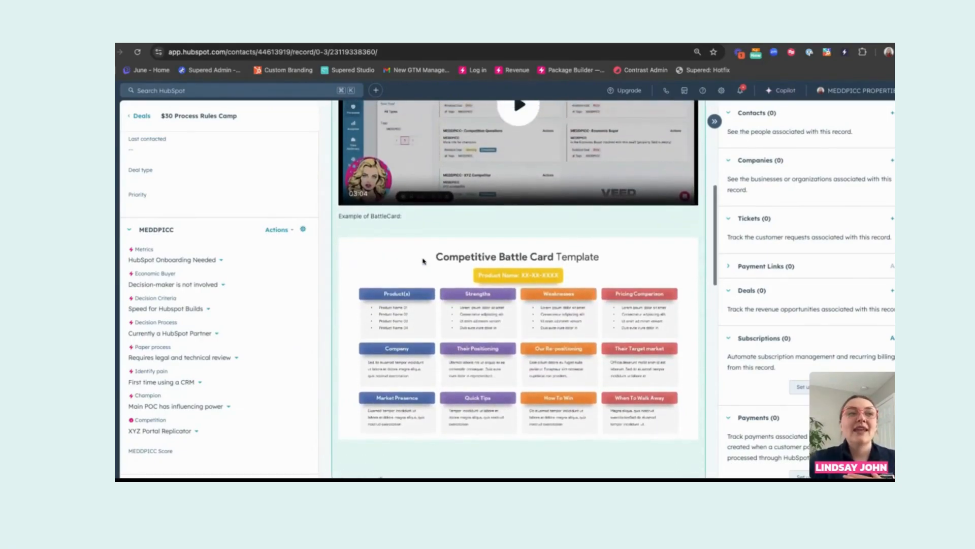
Set the deal's Competition property to No Competitors Known and save the change
scroll(423, 261, up, 6)
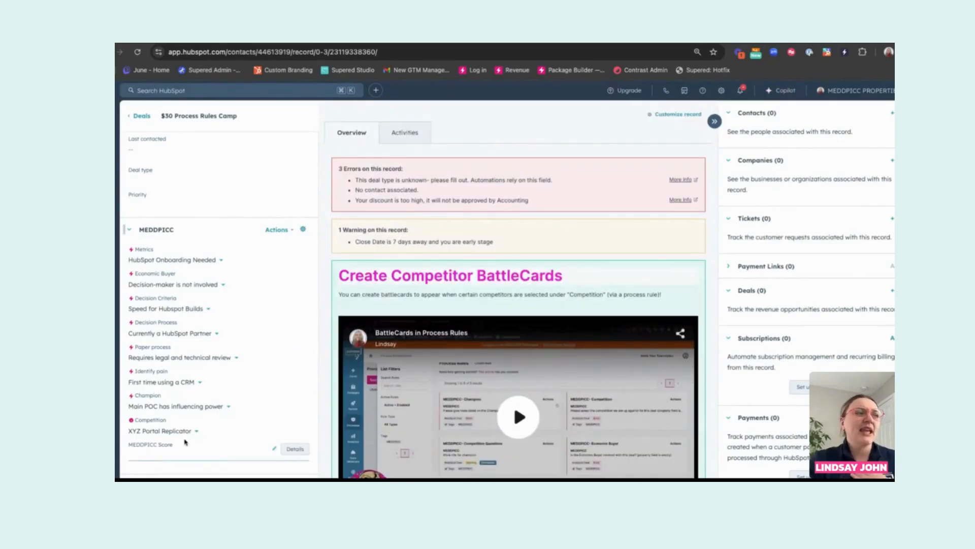
click(164, 431)
click(166, 379)
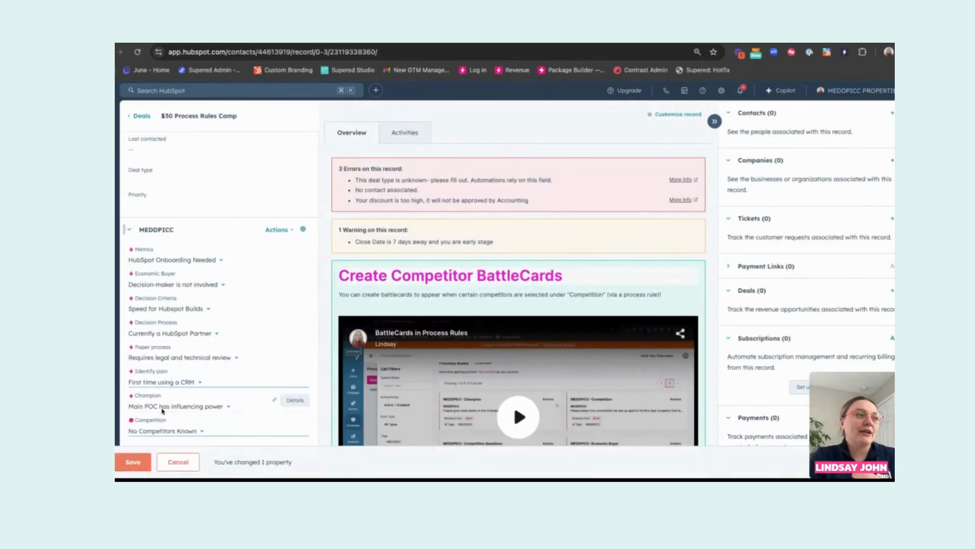
click(143, 463)
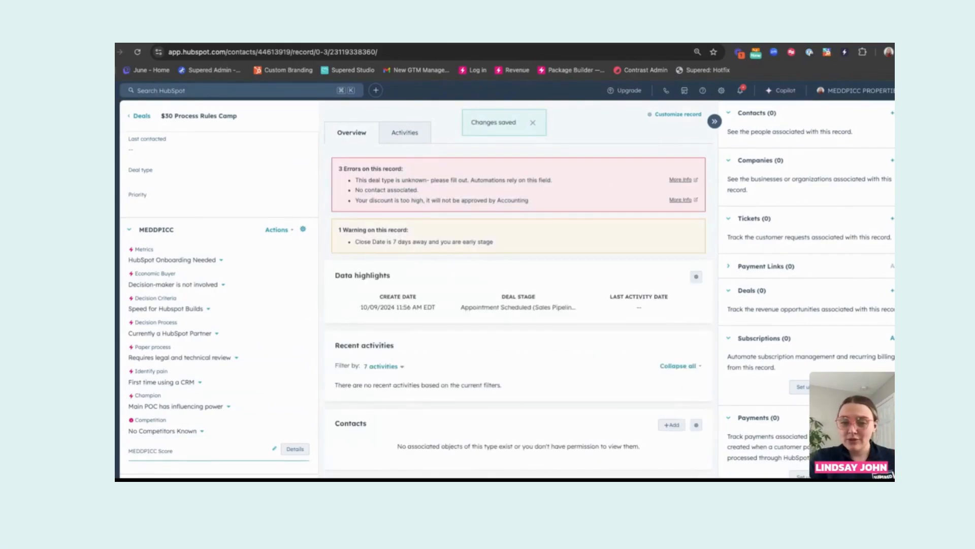
click(152, 452)
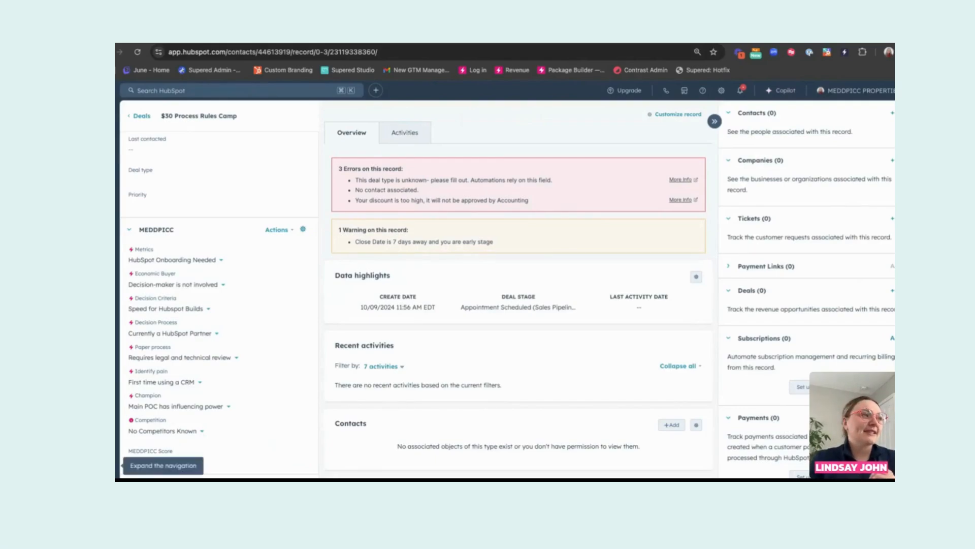
Set the deal type to Existing Business and save the change
click(381, 179)
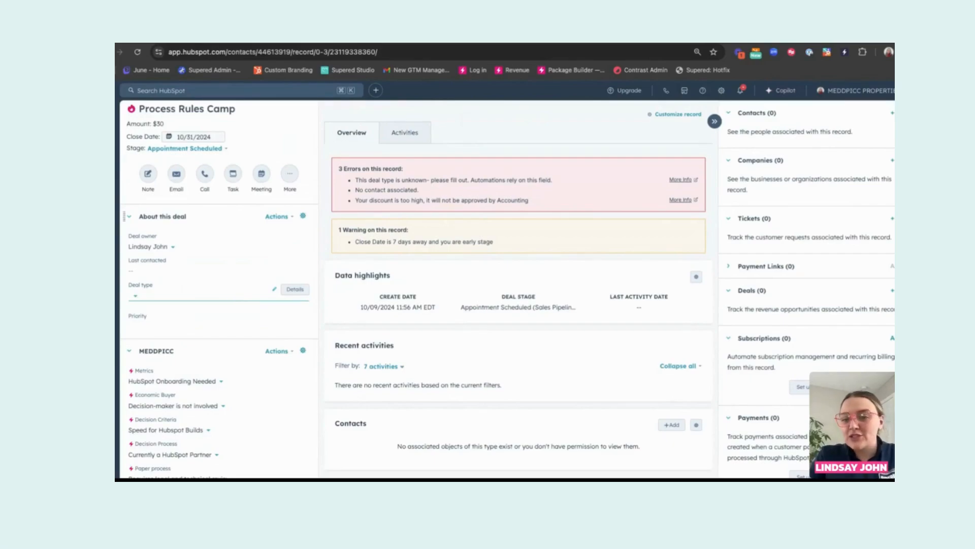
click(193, 295)
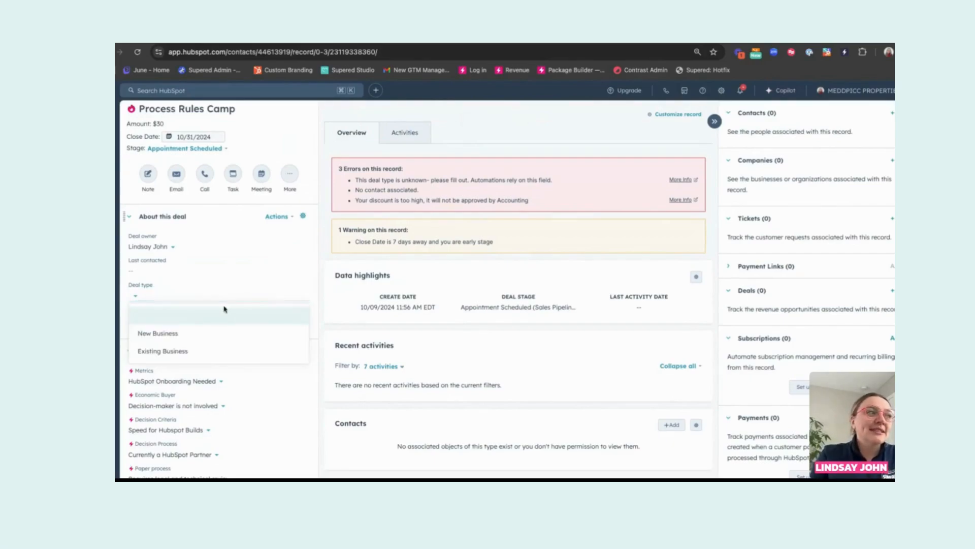
click(183, 347)
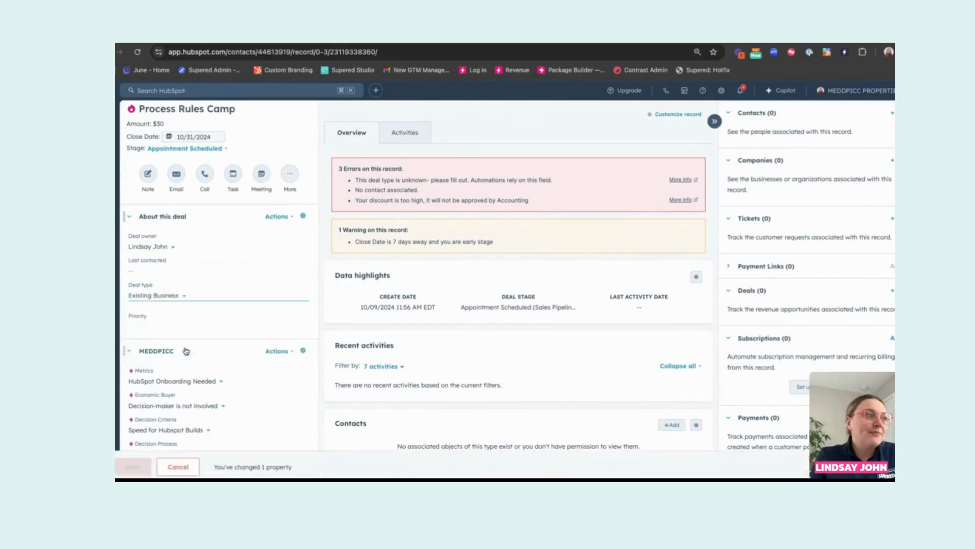
click(134, 468)
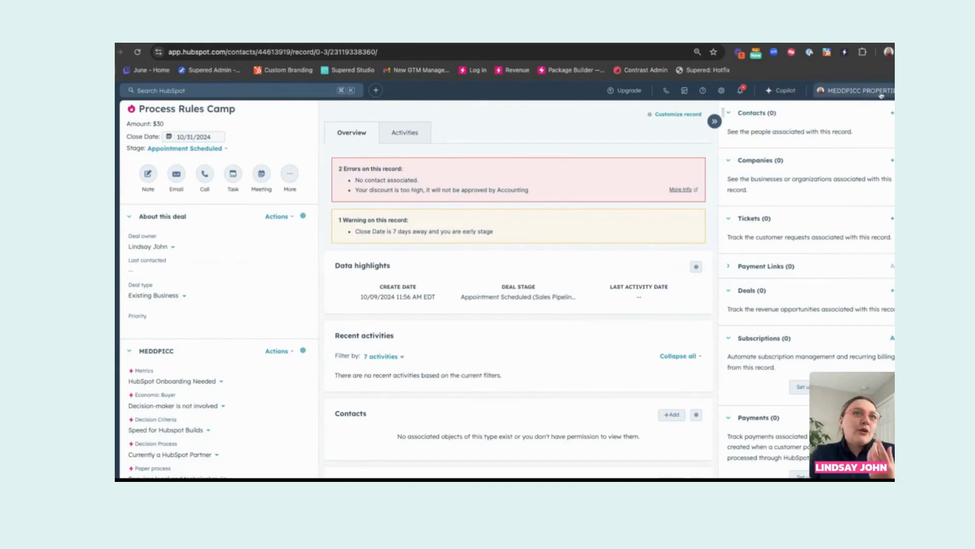
Associate the third contact in the existing contacts list, a sample contact, with the deal without an association label
click(864, 92)
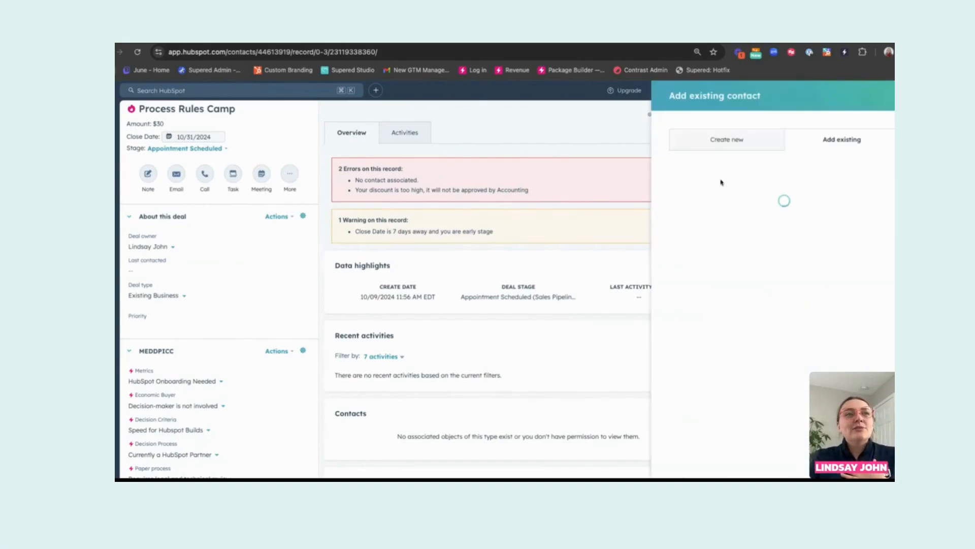
click(677, 256)
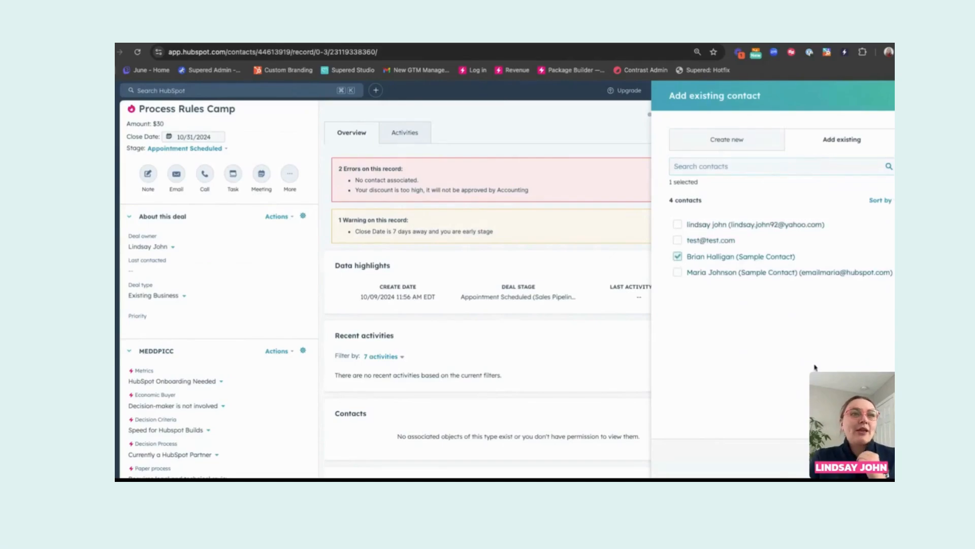
click(877, 458)
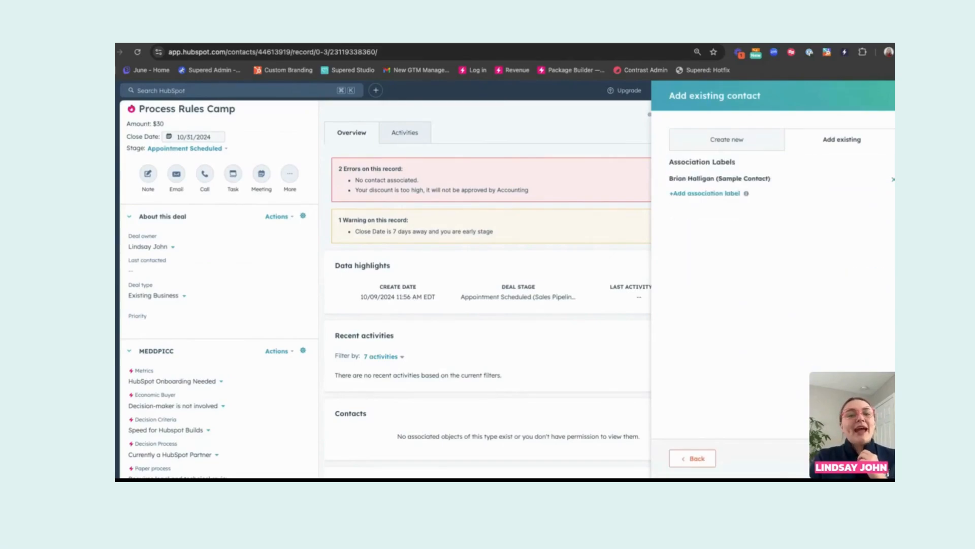
click(877, 458)
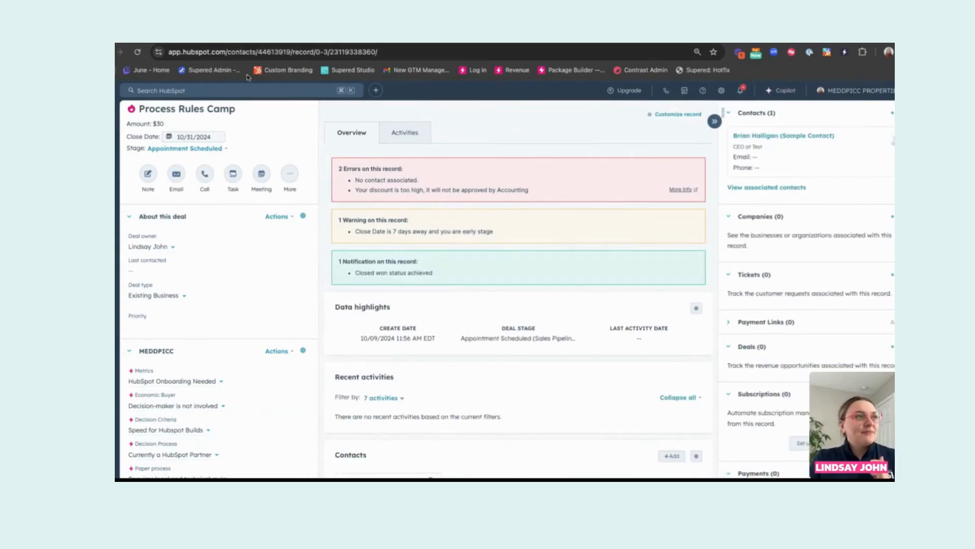
Reload the deal record and highlight the error about the associated contact's lead status
click(137, 51)
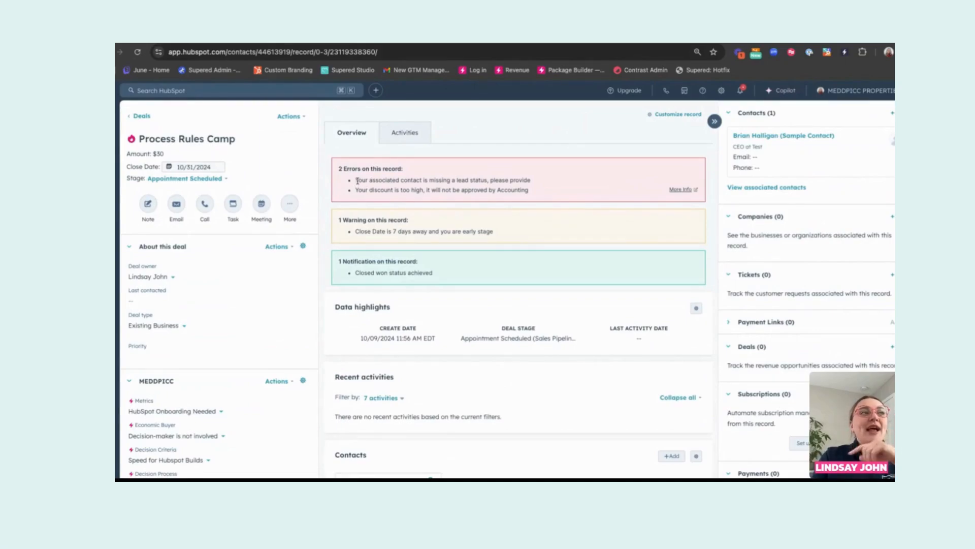
drag(357, 181, 503, 181)
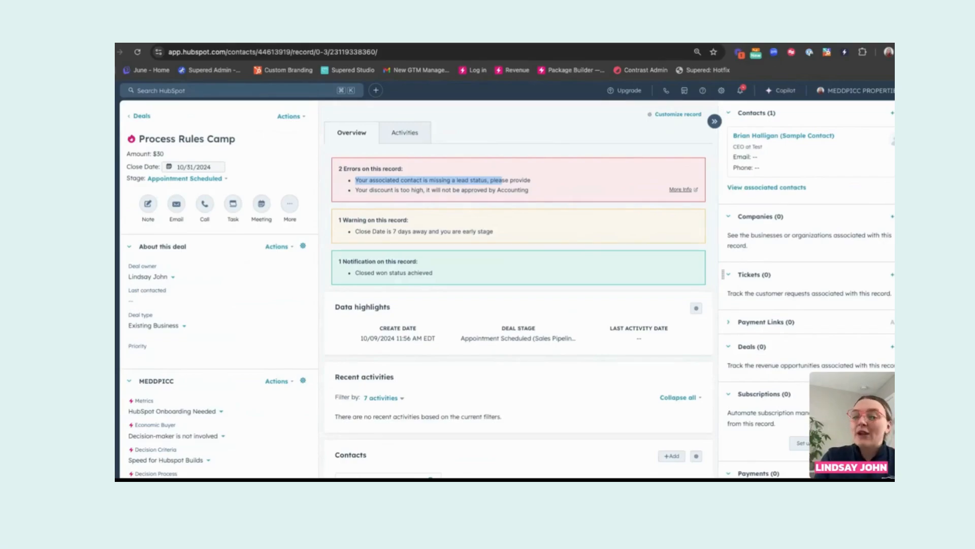
Open the record of the sample contact associated with the deal
click(760, 136)
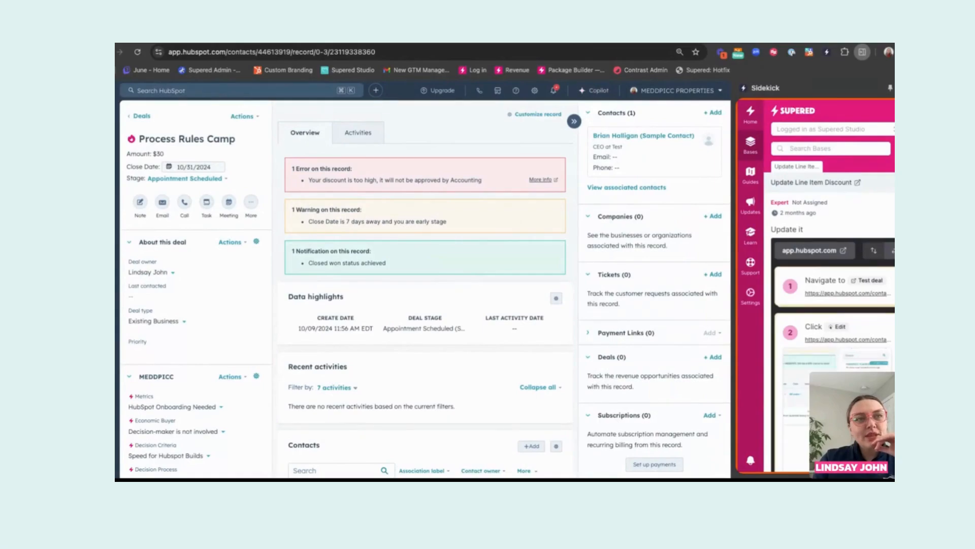
Find the deal's line items and highlight the discount on the test line item
scroll(671, 403, down, 10)
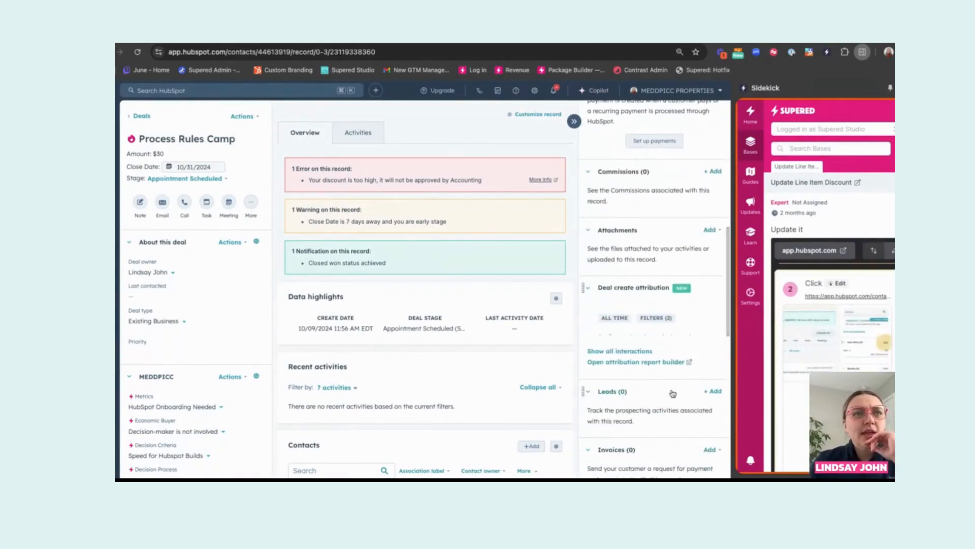
scroll(670, 401, down, 2)
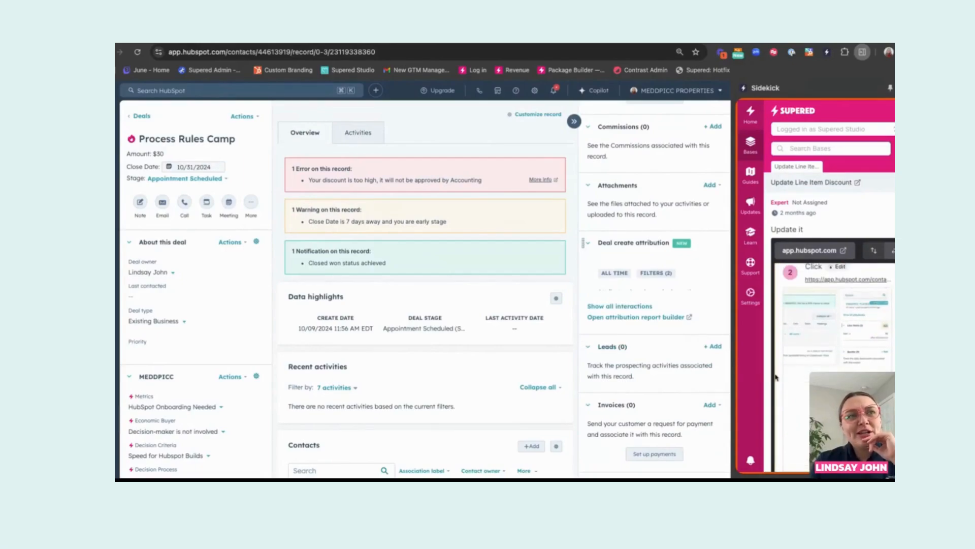
scroll(703, 367, down, 5)
scroll(703, 368, down, 1)
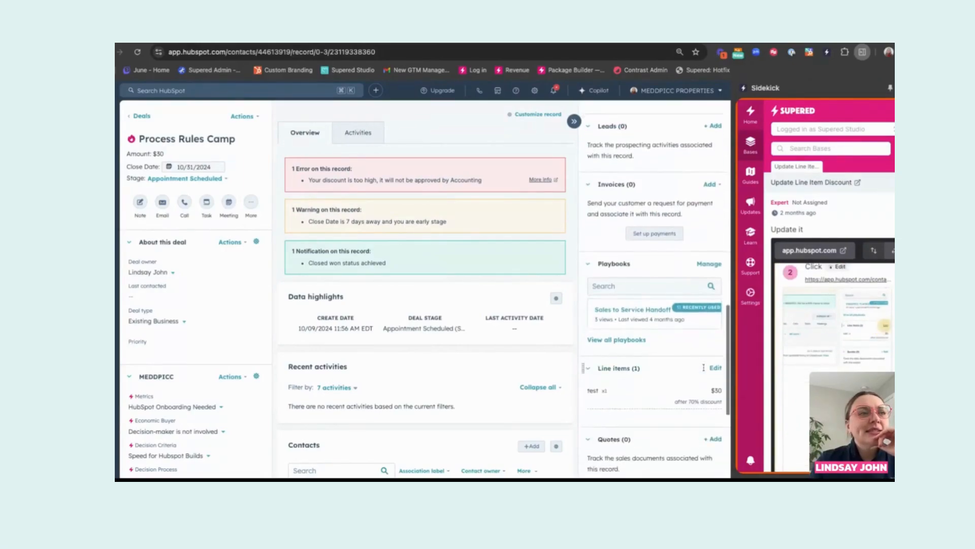
drag(722, 402, 686, 402)
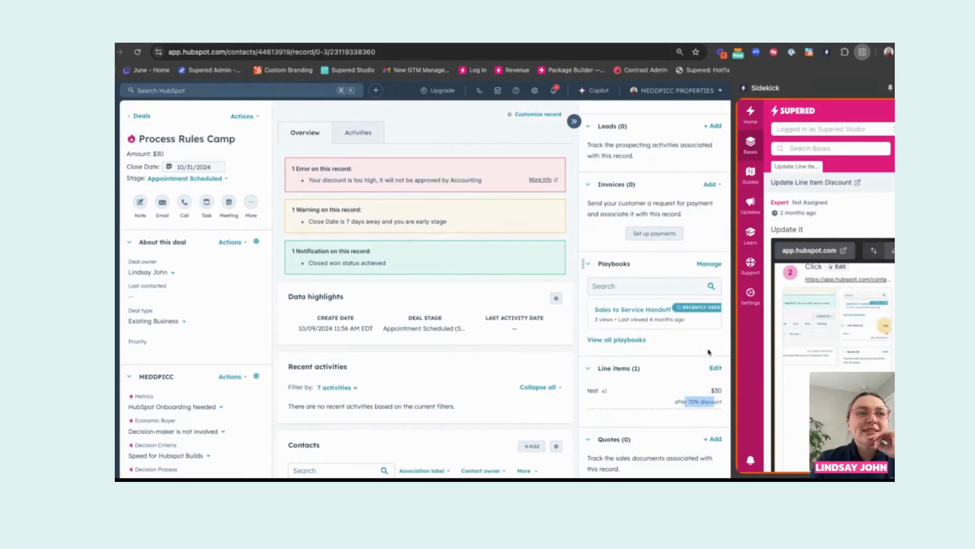
Open the deal's line items for editing and set the test item's unit discount to 30%
click(716, 368)
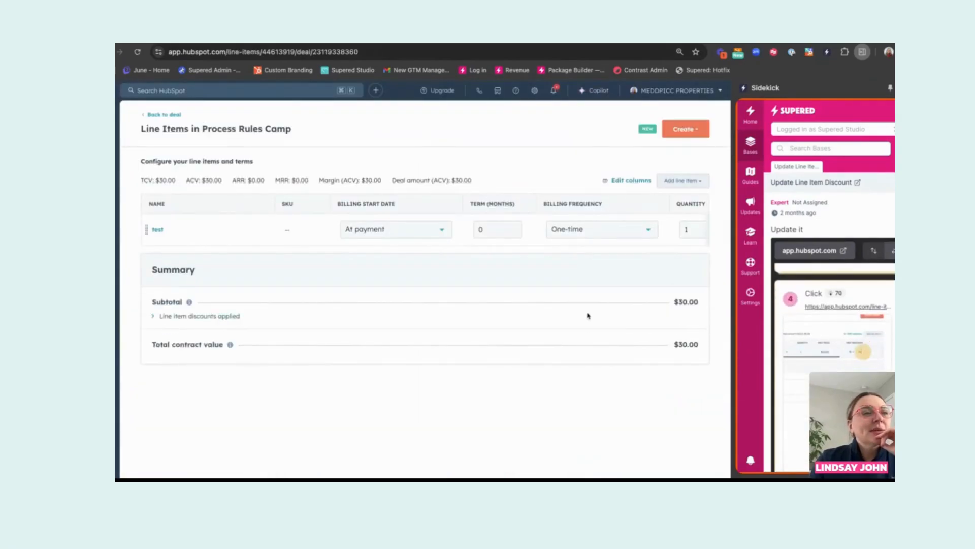
scroll(605, 234, right, 5)
click(690, 229)
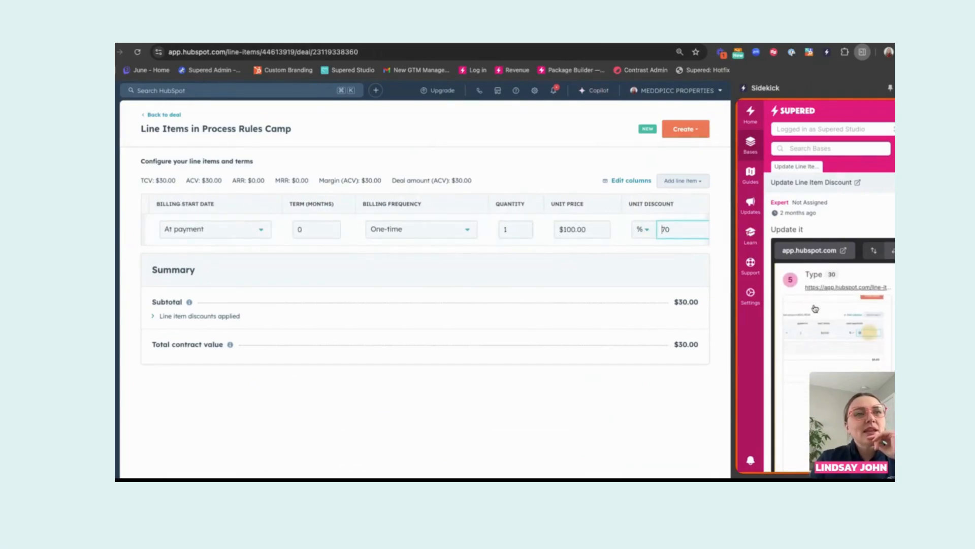
double_click(685, 229)
text(=30)
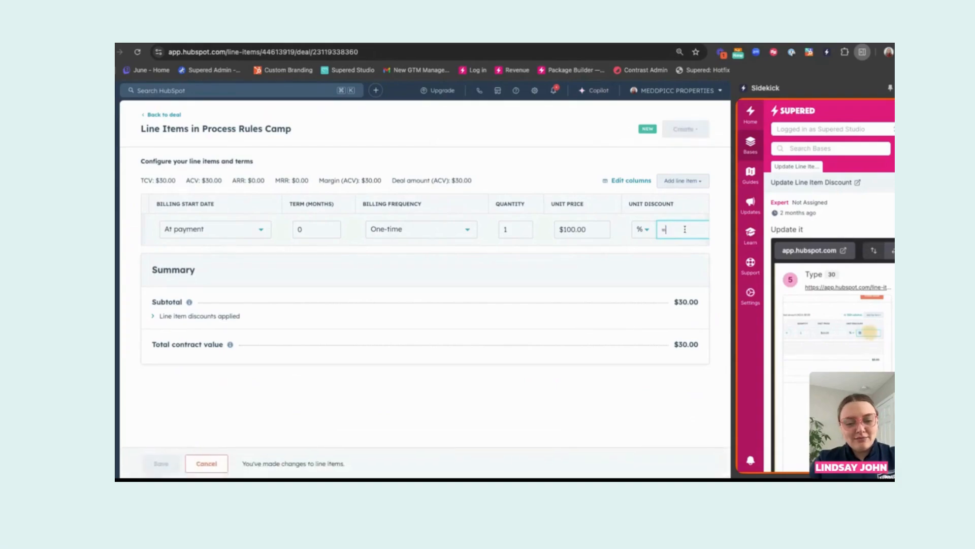
key(BackSpace)
key(BackSpace)
key(BackSpace)
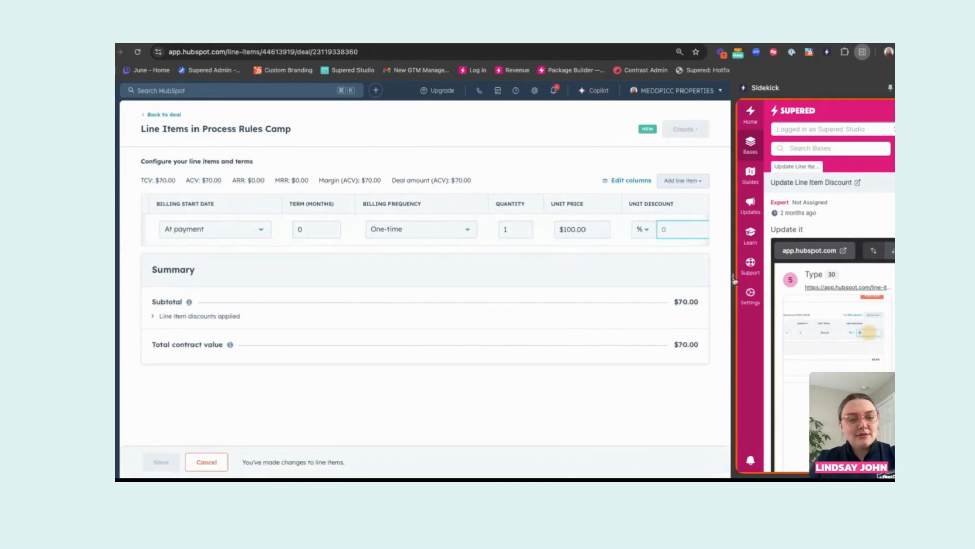
text(30)
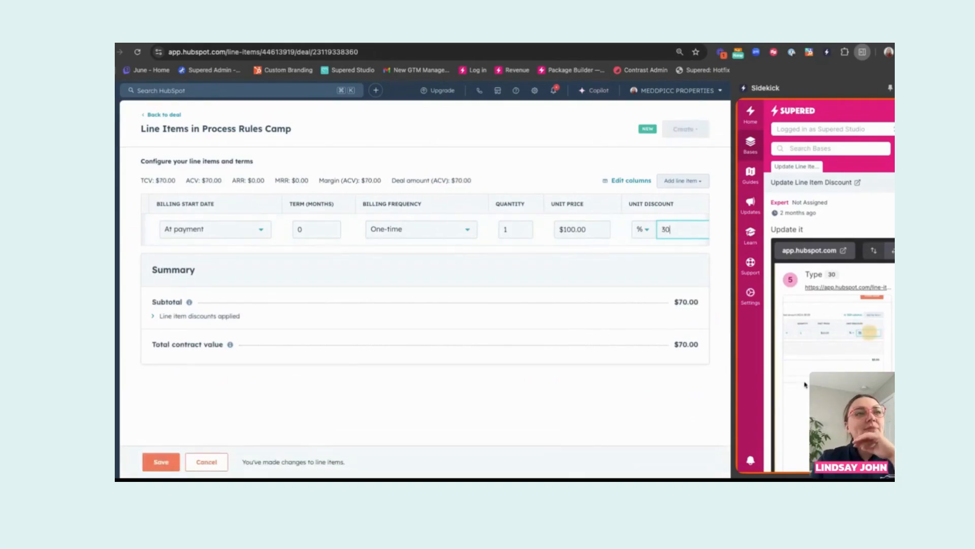
Save the line item changes and update the deal amount to $70.00
click(805, 384)
scroll(805, 385, down, 4)
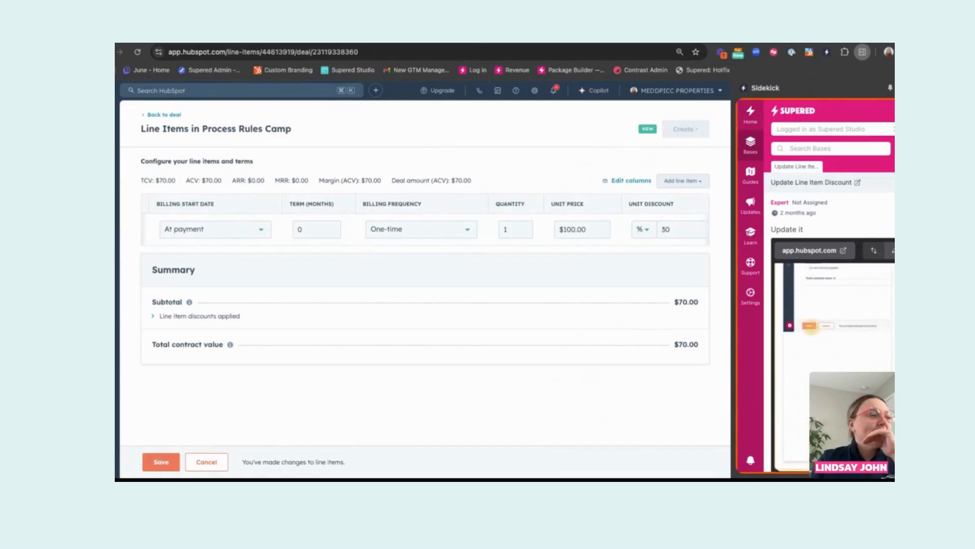
click(162, 462)
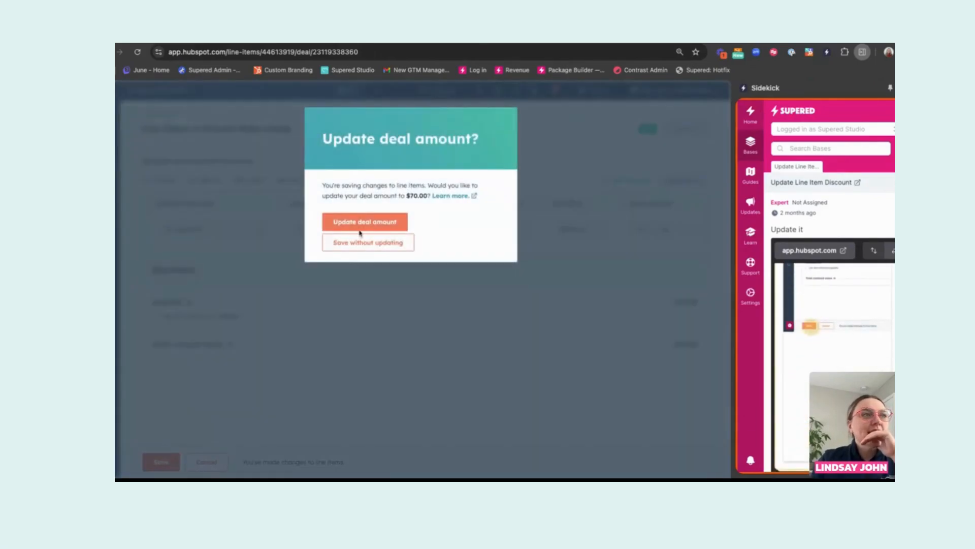
scroll(818, 356, down, 4)
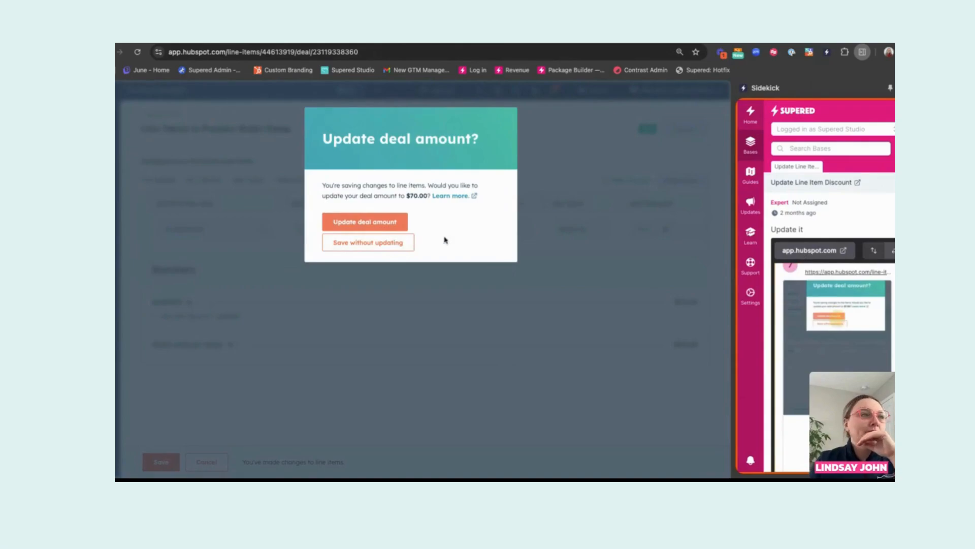
click(364, 222)
scroll(855, 358, down, 2)
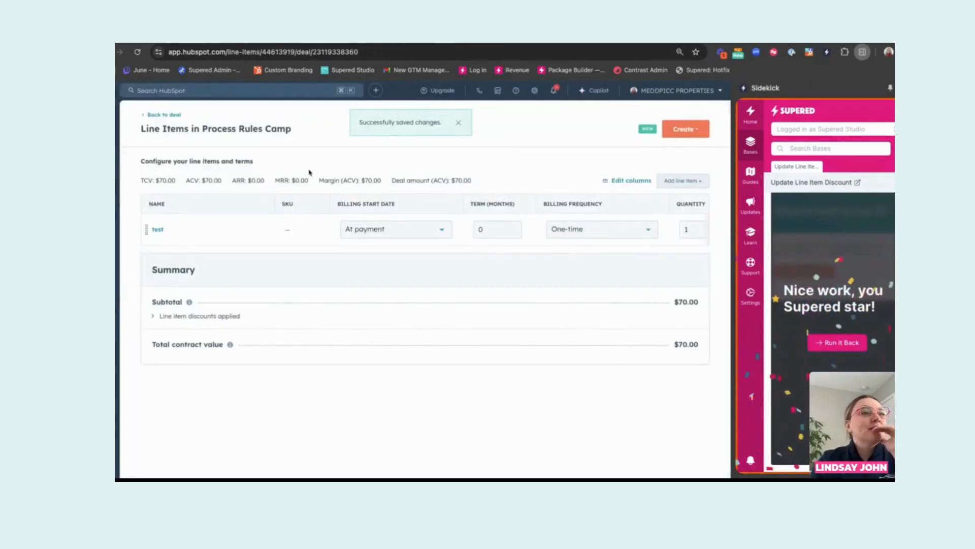
Return to the Process Rules Camp deal record and close the guide sidebar
click(160, 115)
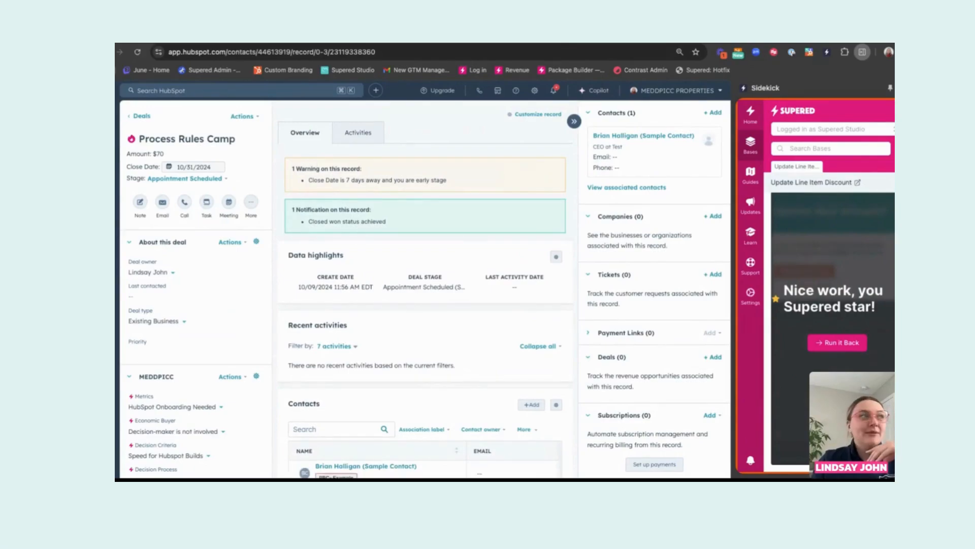
click(906, 88)
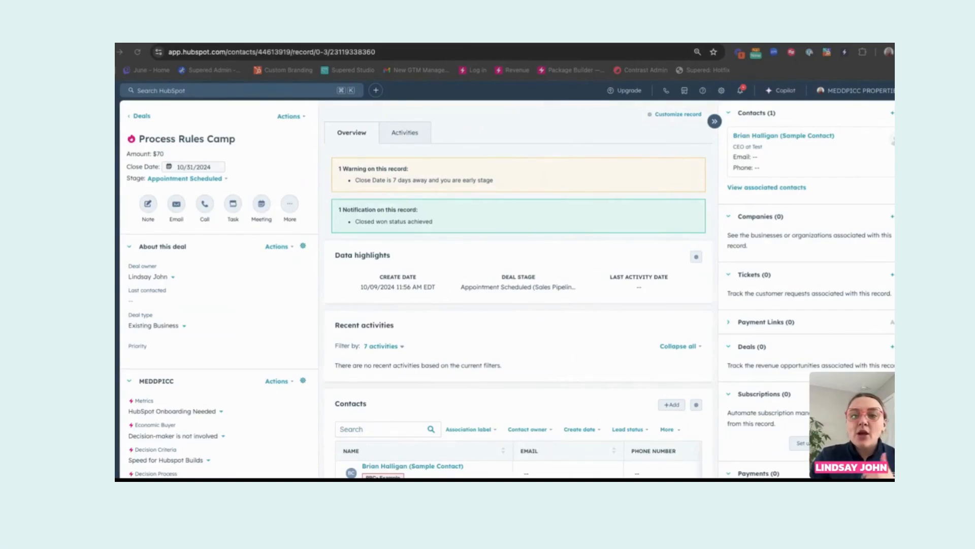
Switch to Supered and, with HubSpot disconnected on the Connections page, turn Process Enforcement off and back on
click(227, 42)
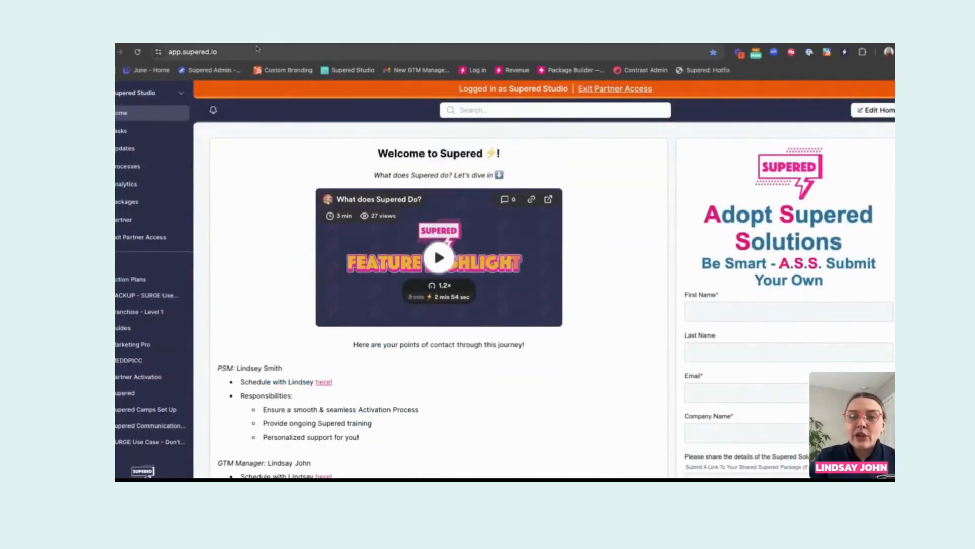
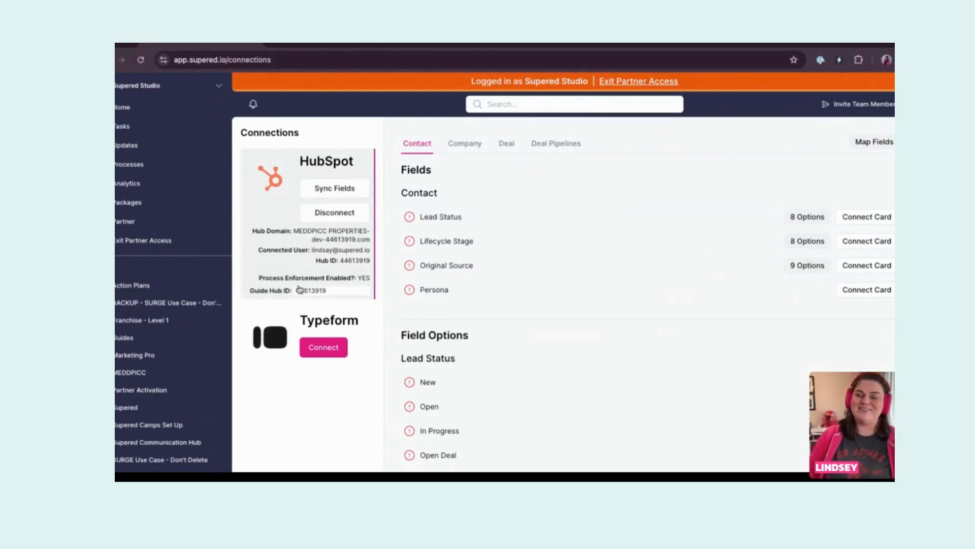
click(364, 281)
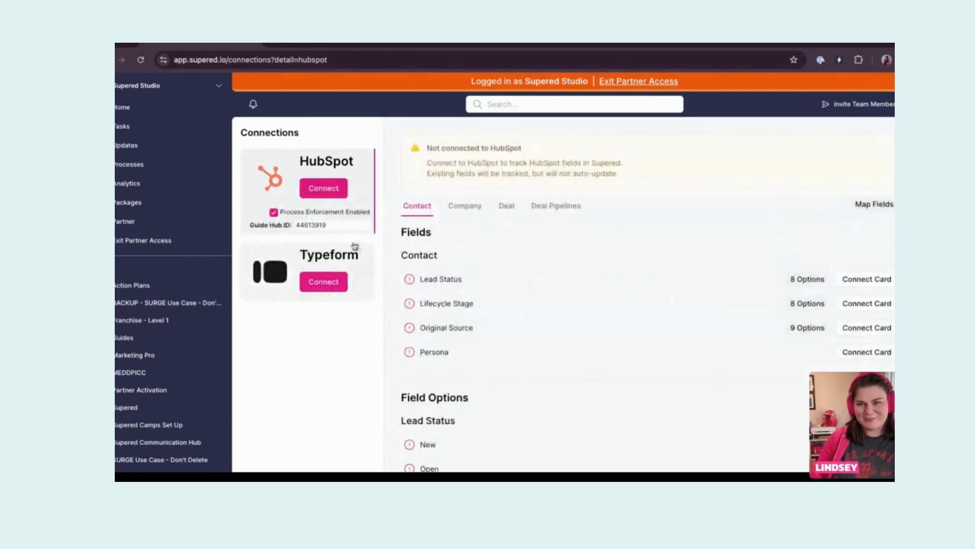
click(274, 212)
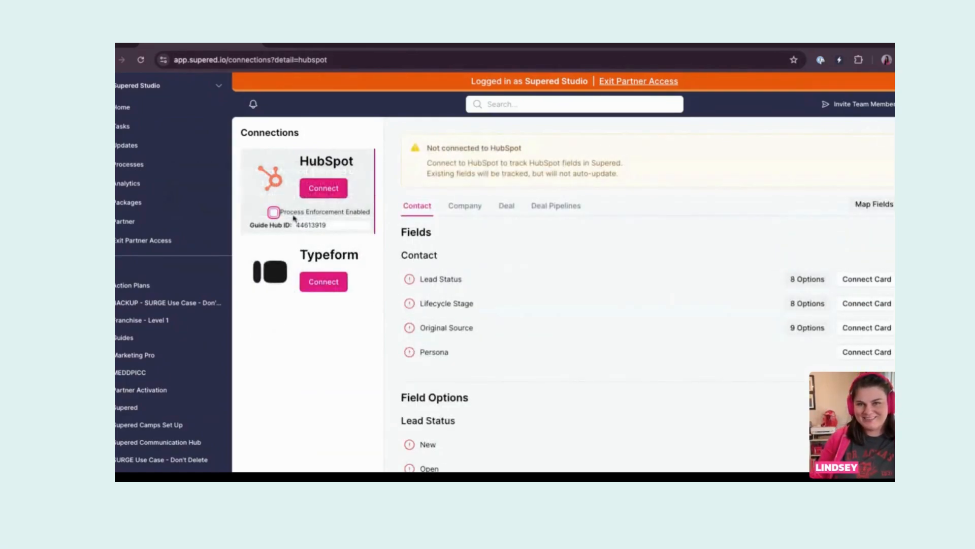
click(273, 213)
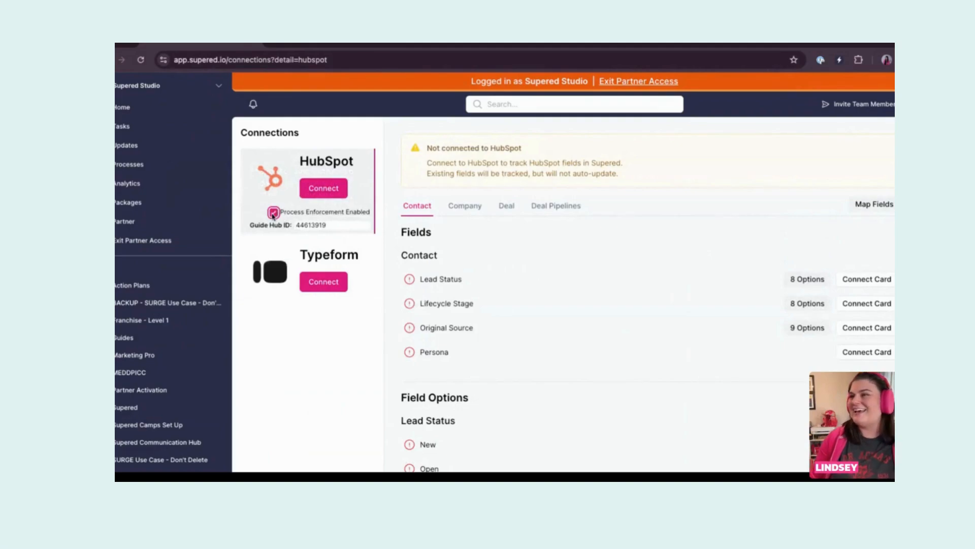
Connect Supered to the MEDDPICC PROPERTIES HubSpot account
click(333, 188)
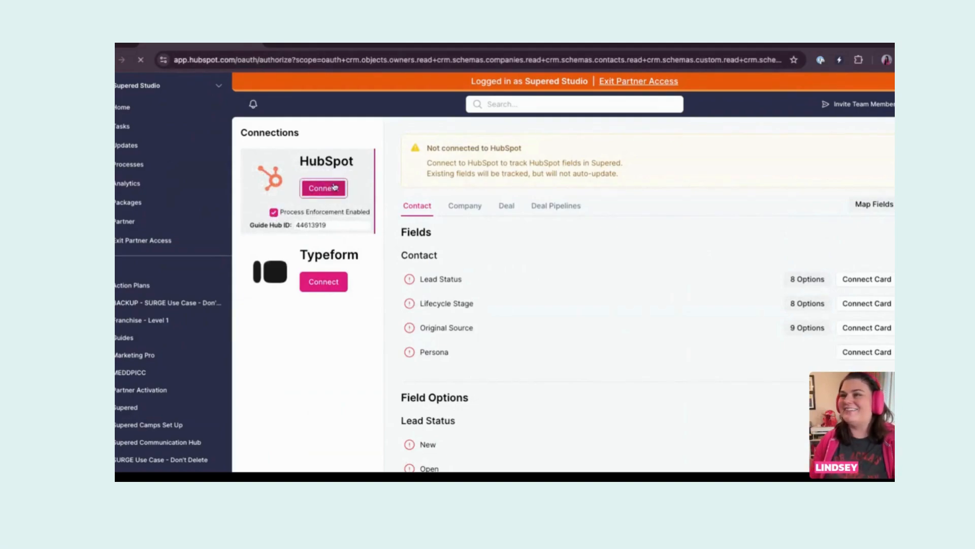
scroll(376, 378, down, 2)
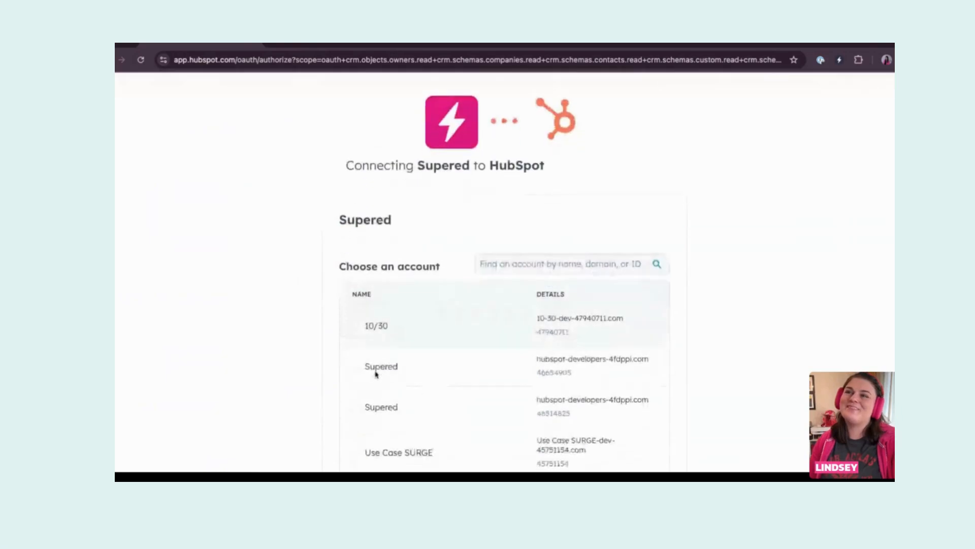
scroll(376, 394, down, 2)
click(355, 399)
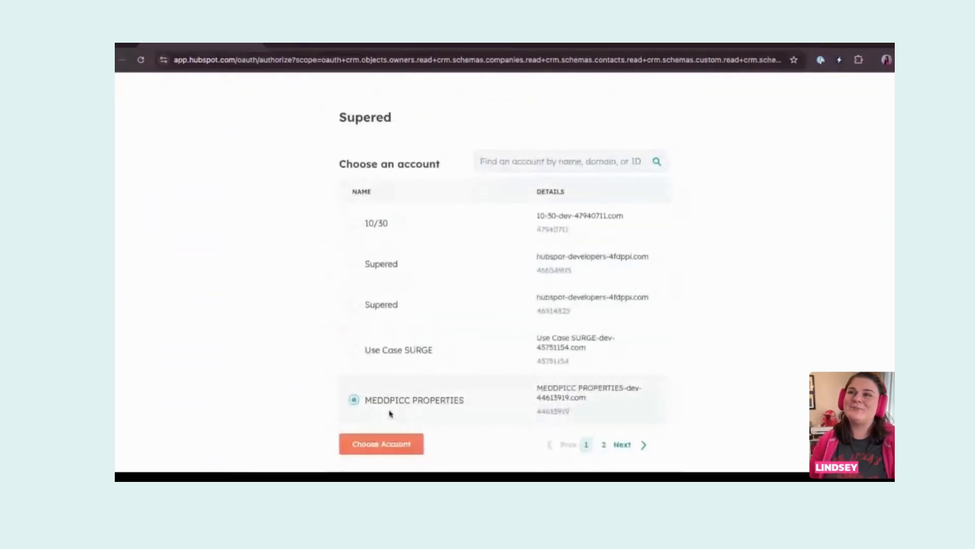
click(381, 447)
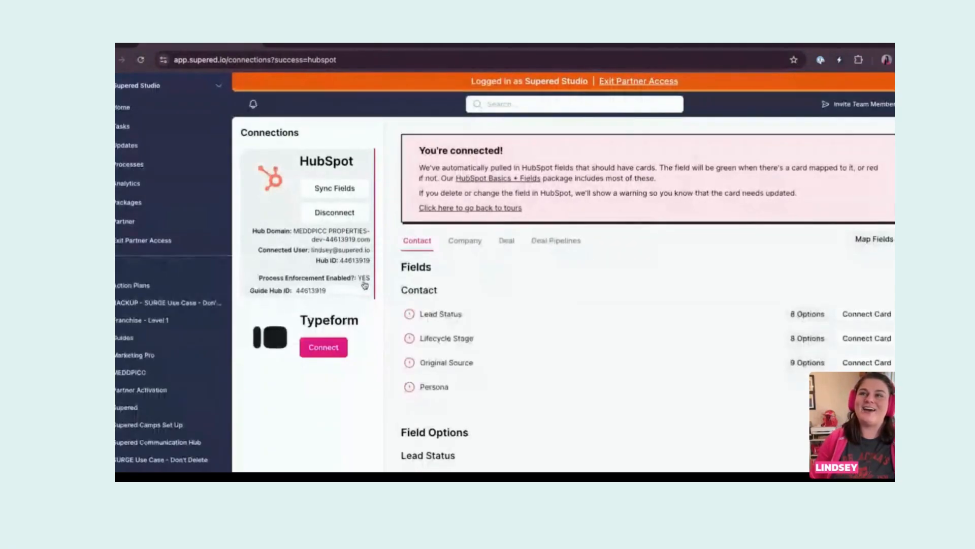
Create a new process rule and set its HubSpot object to Deal
click(143, 166)
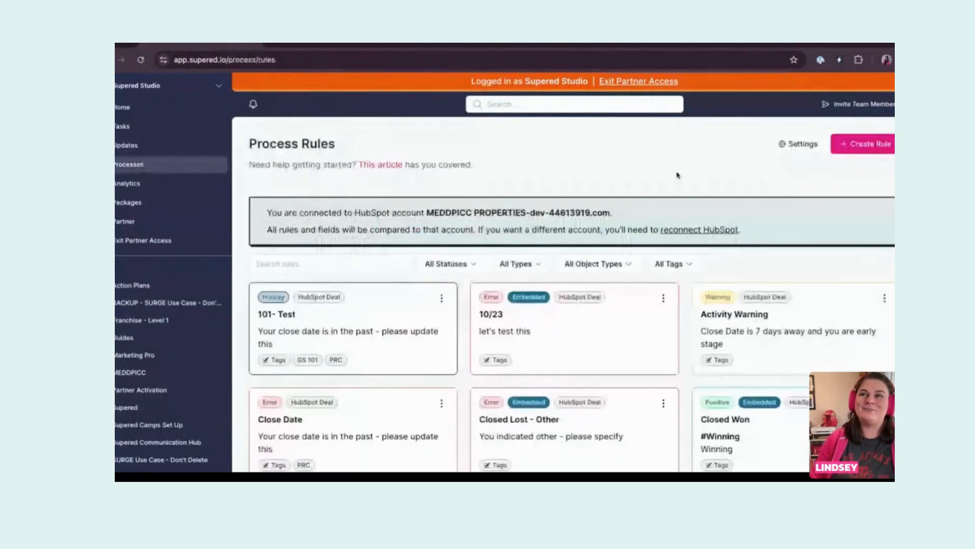
click(859, 149)
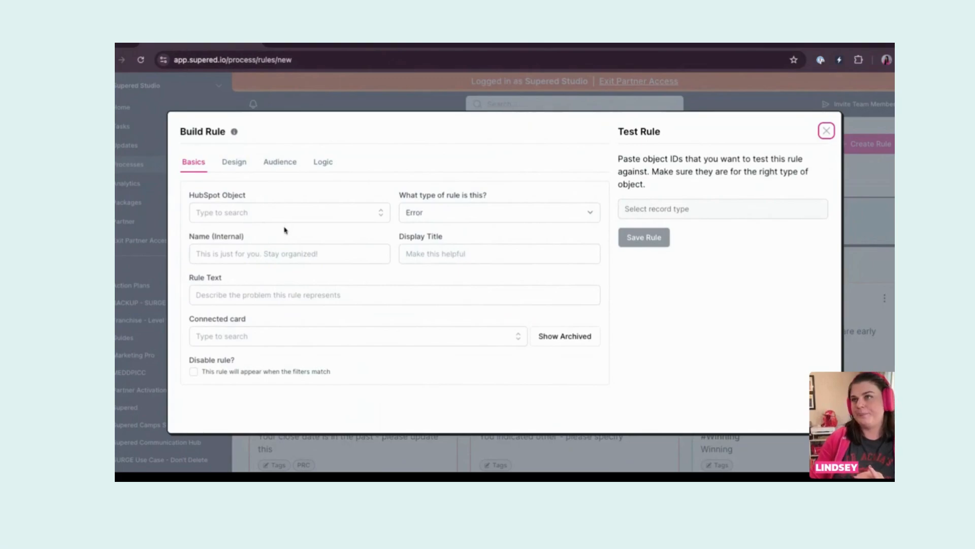
click(256, 215)
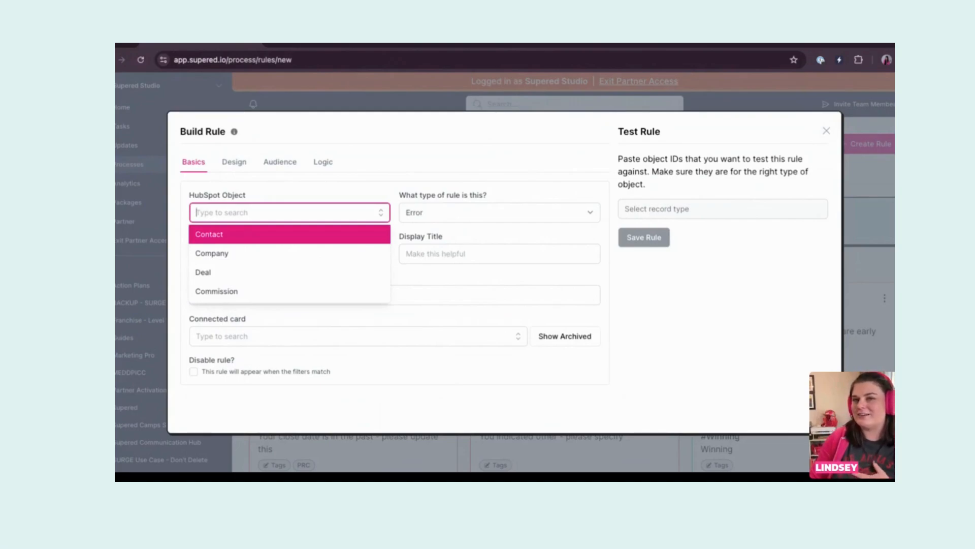
click(238, 281)
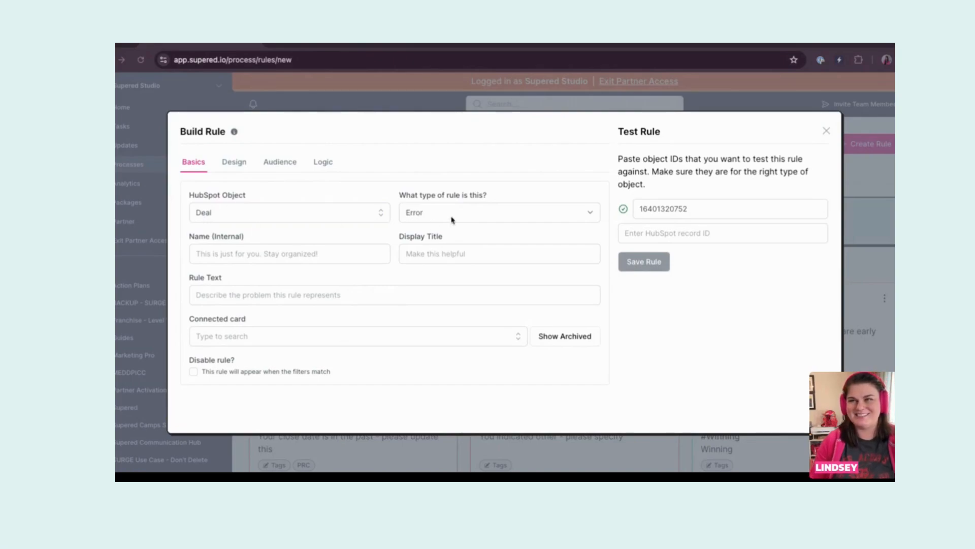
Switch to HubSpot and open the Test deal in the deals board to examine its error, warning and notification boxes
click(328, 44)
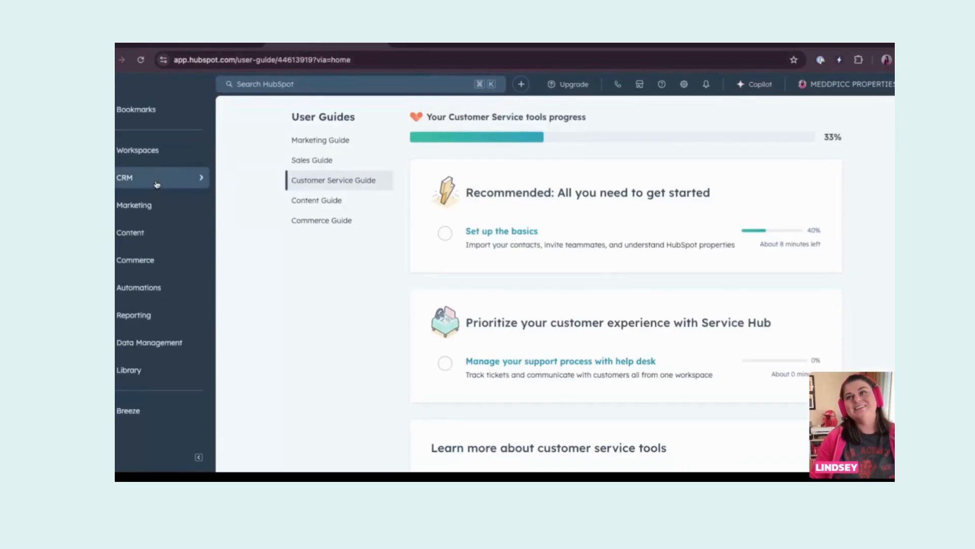
click(157, 186)
click(252, 236)
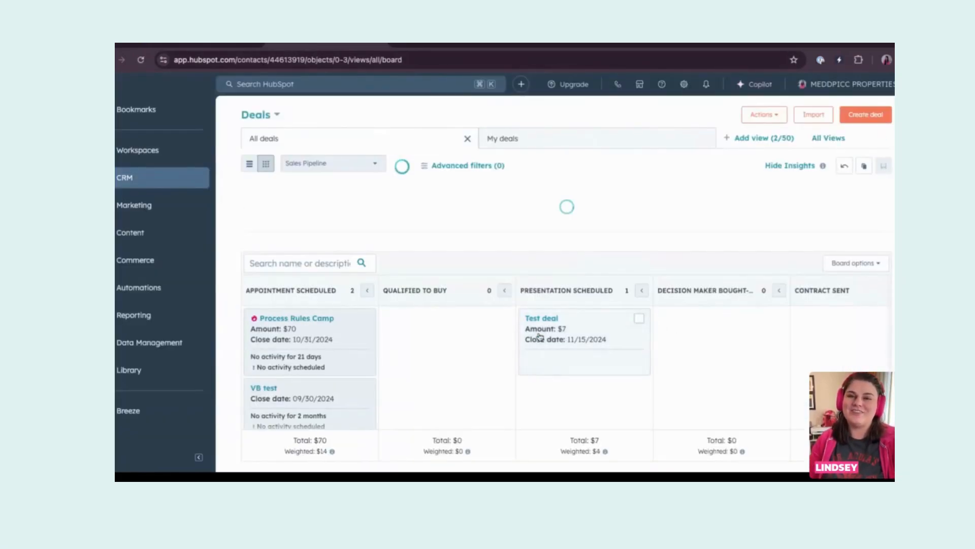
click(548, 336)
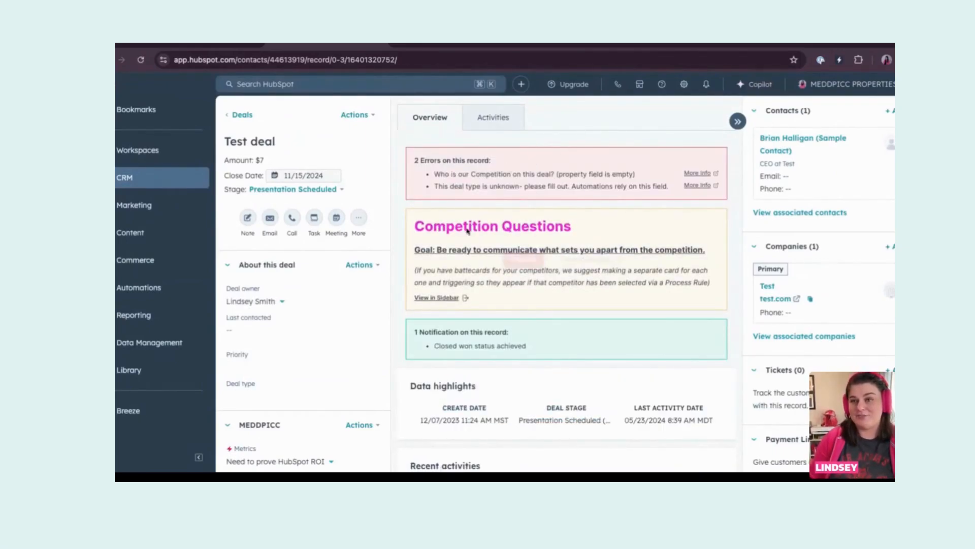
mouse_move(491, 254)
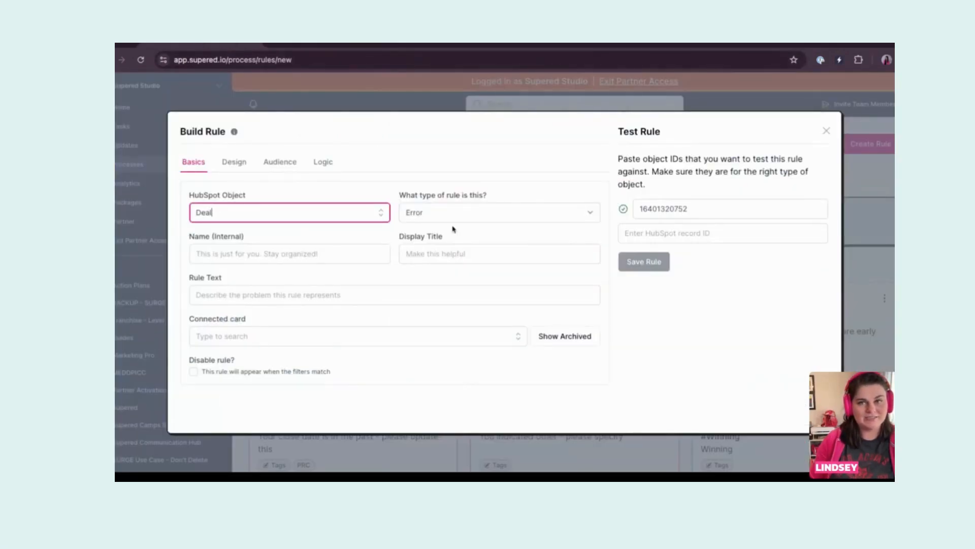
Return to the new rule in Supered and set its rule type to Warning
click(452, 213)
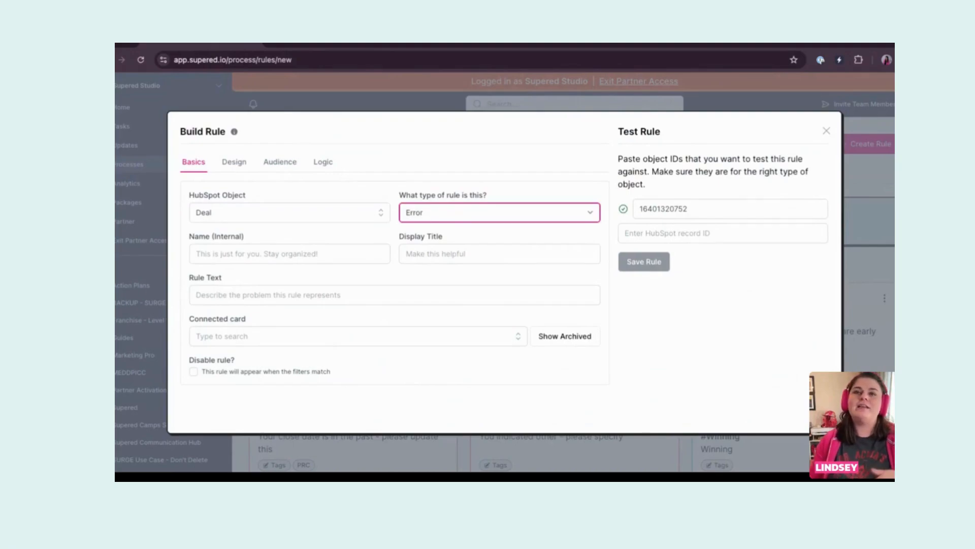
click(449, 229)
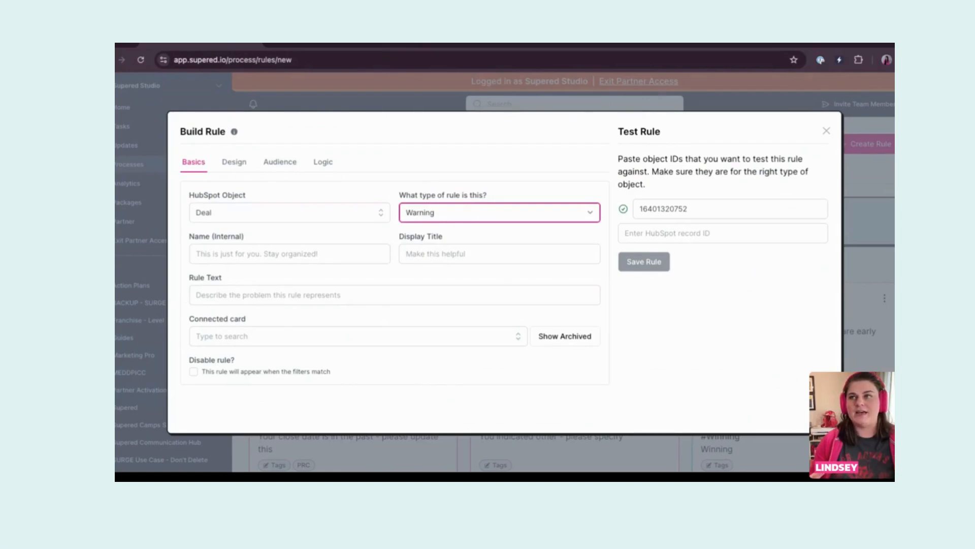
Set the new rule's internal name to "PSM - closed won"
click(281, 253)
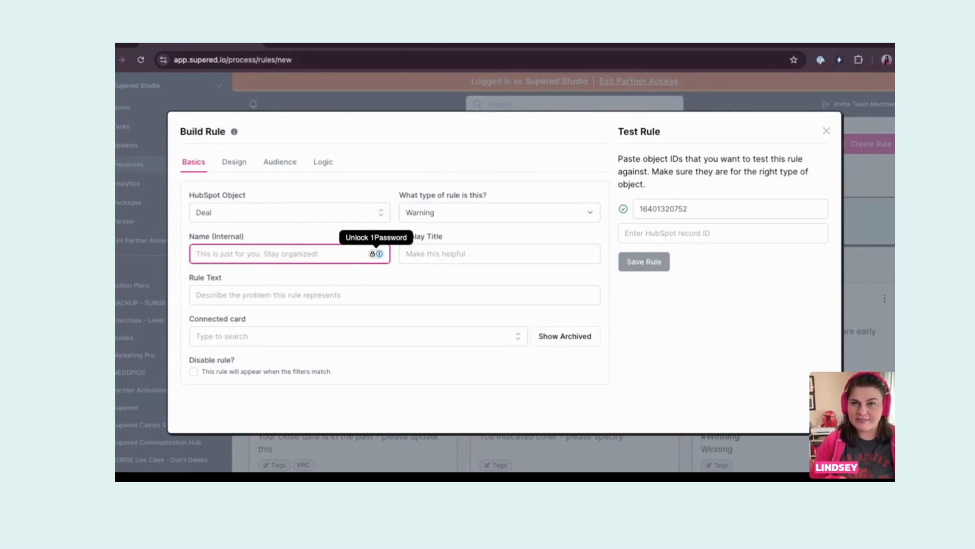
text(PSm -)
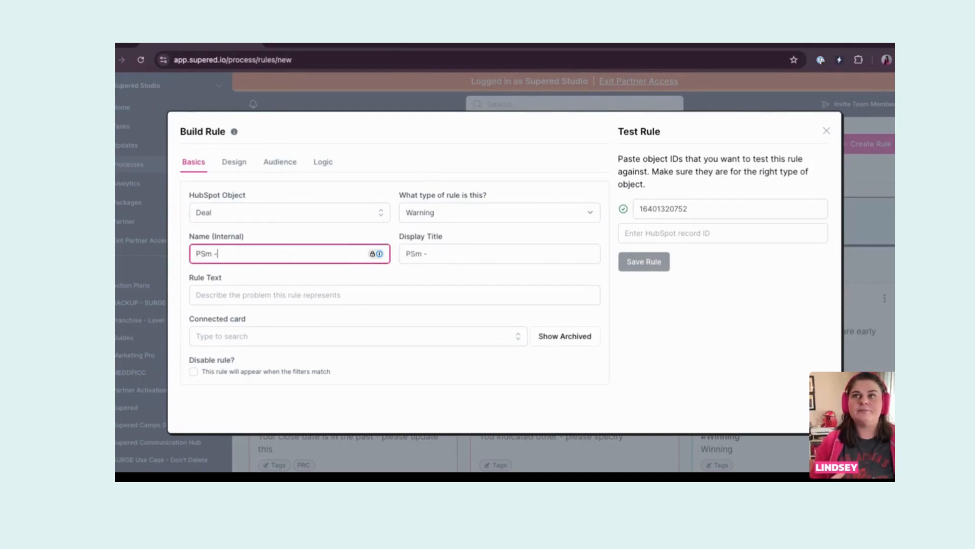
key(BackSpace)
text(M )
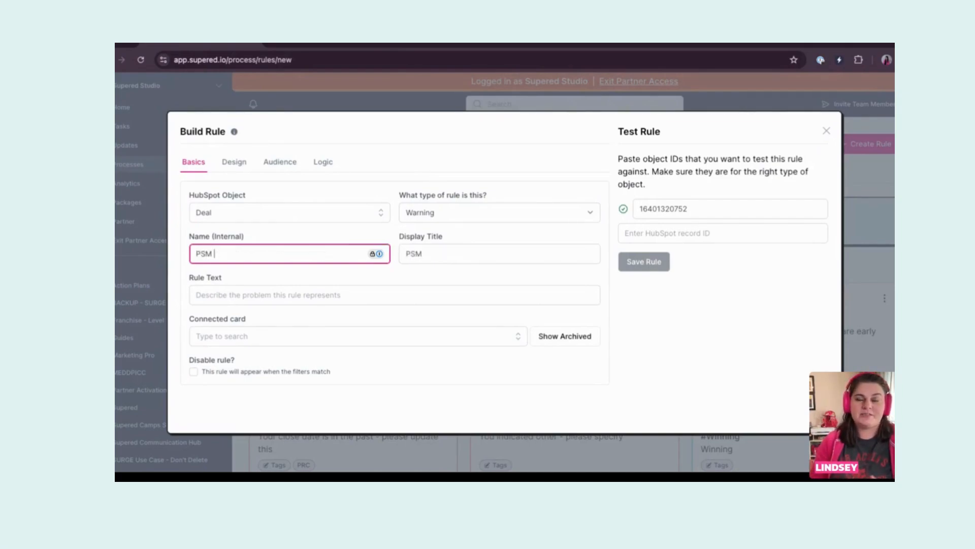
text(- closed won)
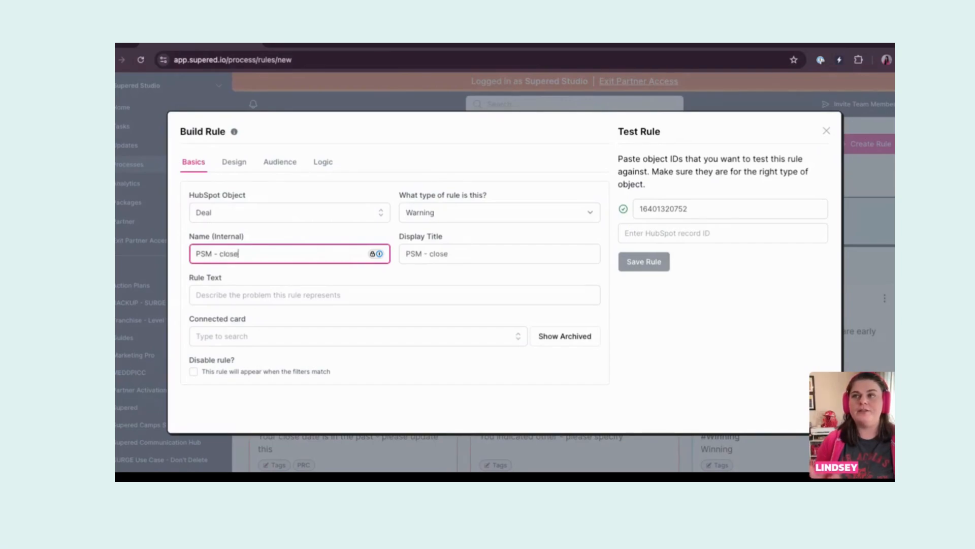
Switch to HubSpot and return to the deals board to examine the error and warning tags on the Test deal card
triple_click(451, 252)
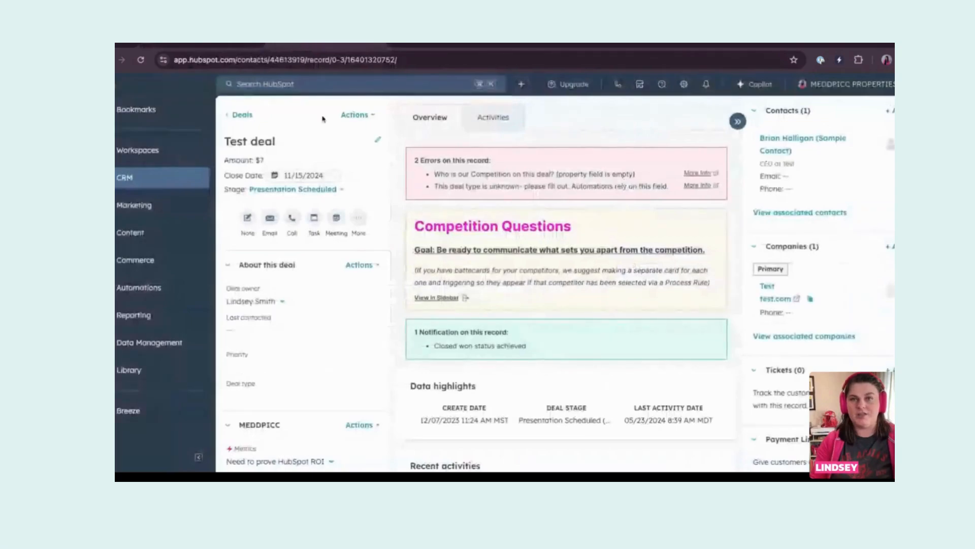
click(243, 116)
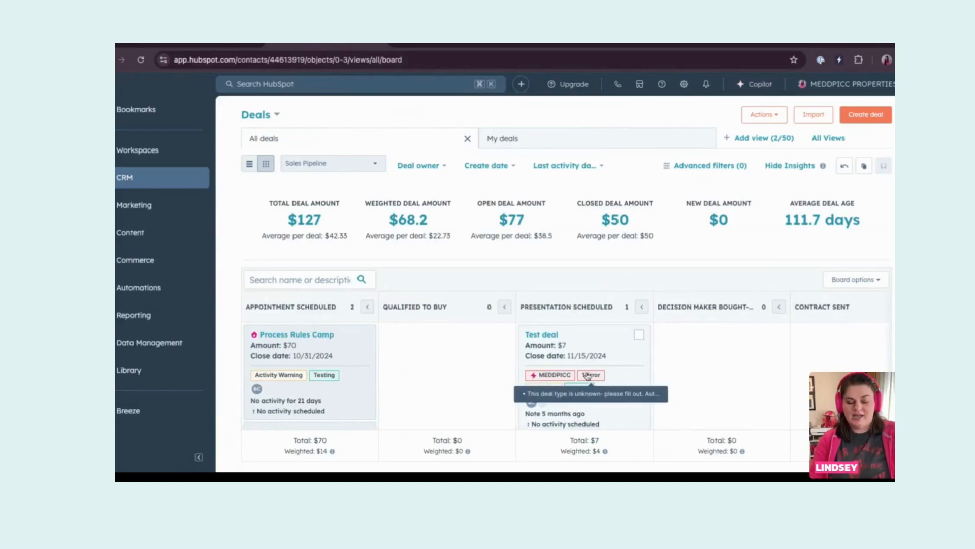
mouse_move(594, 379)
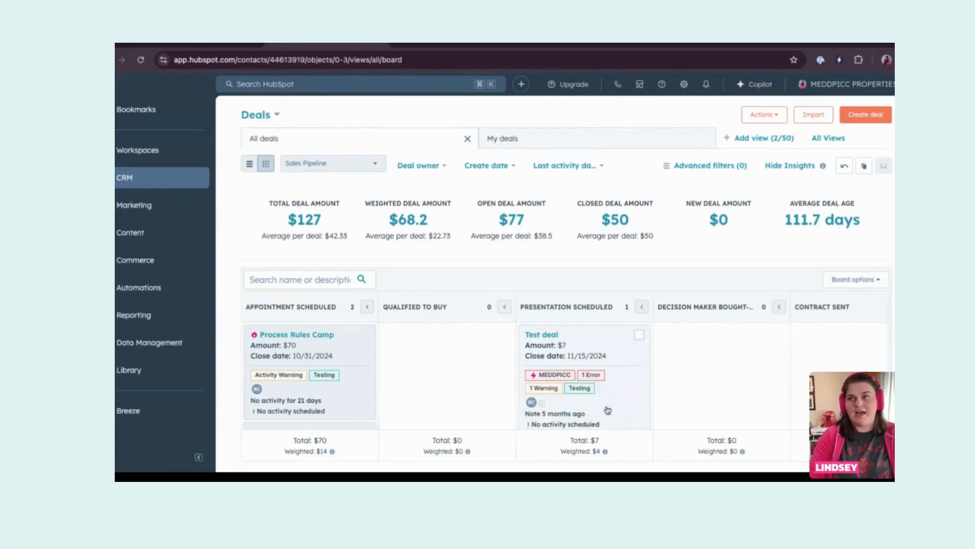
mouse_move(542, 394)
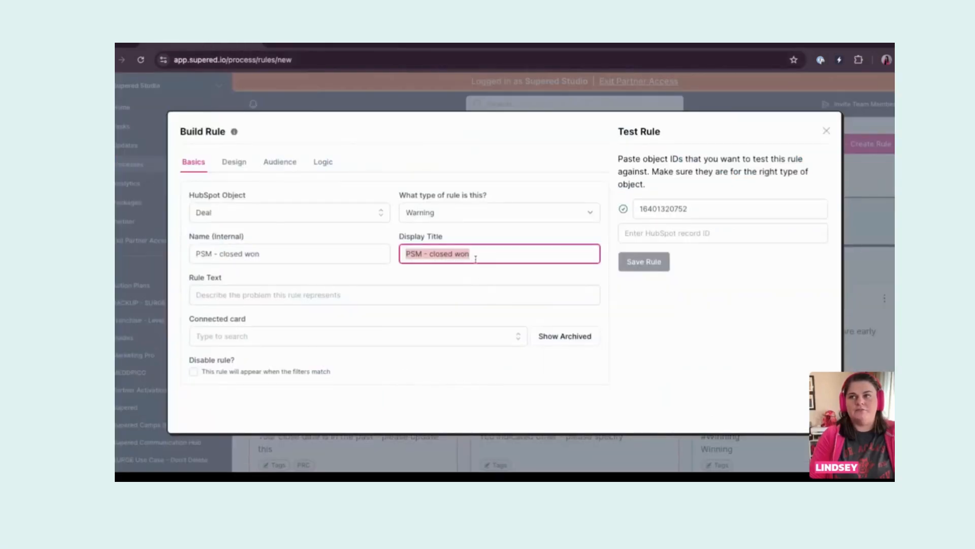
Return to the rule in Supered and replace its display title with "YAY"
triple_click(476, 259)
triple_click(472, 255)
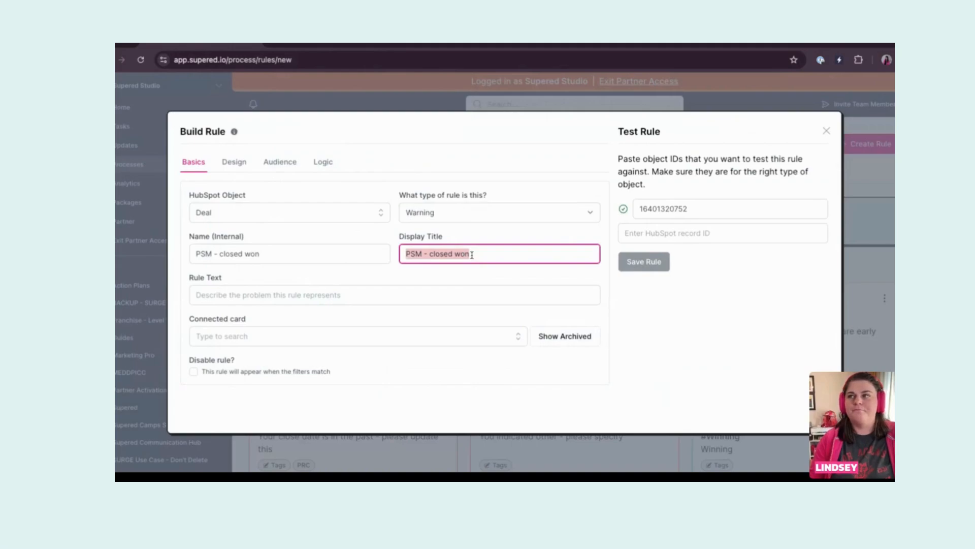
key(BackSpace)
text(YAY)
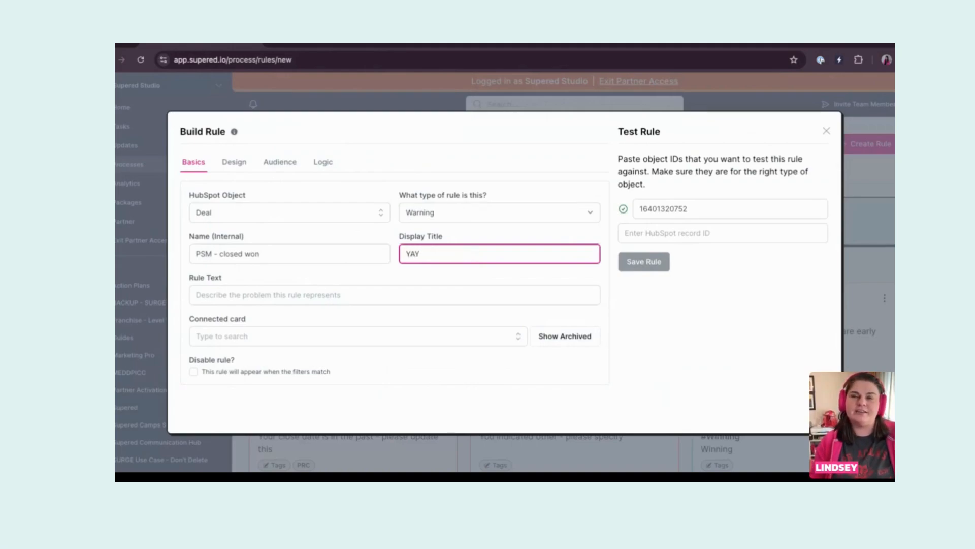
Switch to HubSpot and open the Test deal to examine the rule text of its Competition error
click(298, 297)
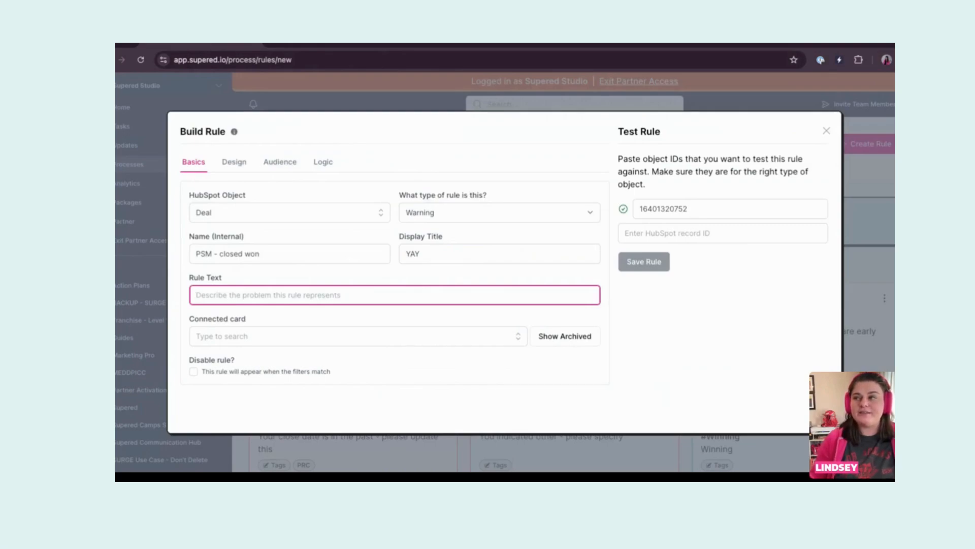
click(290, 48)
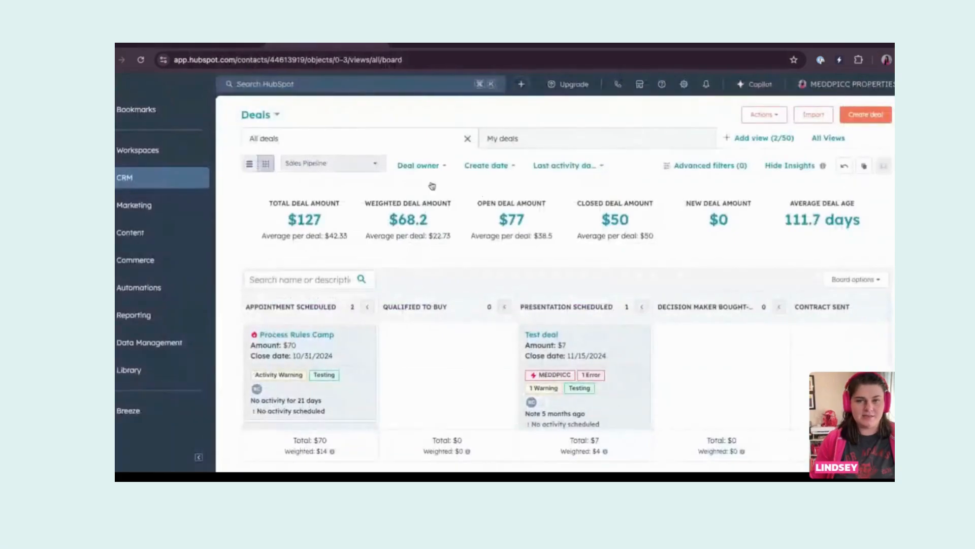
click(541, 334)
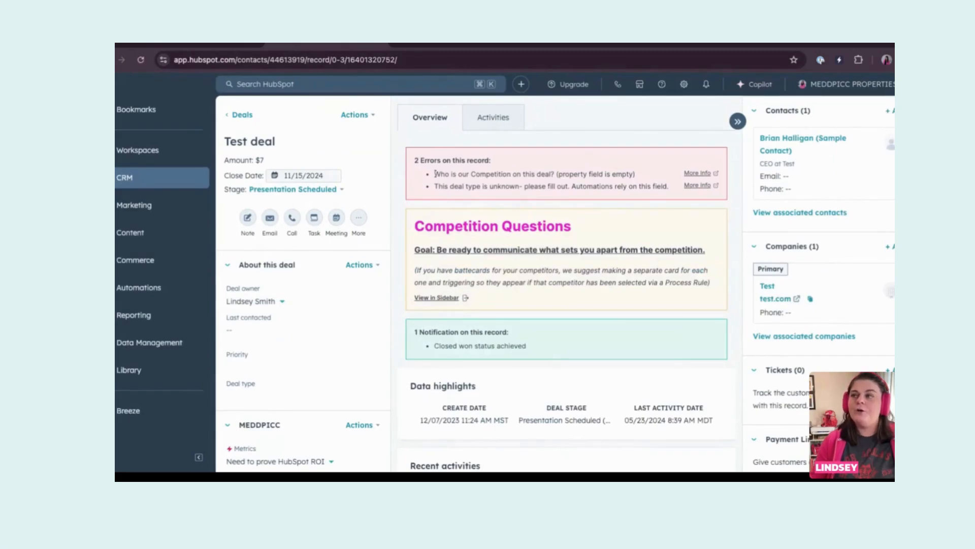
drag(435, 173, 634, 173)
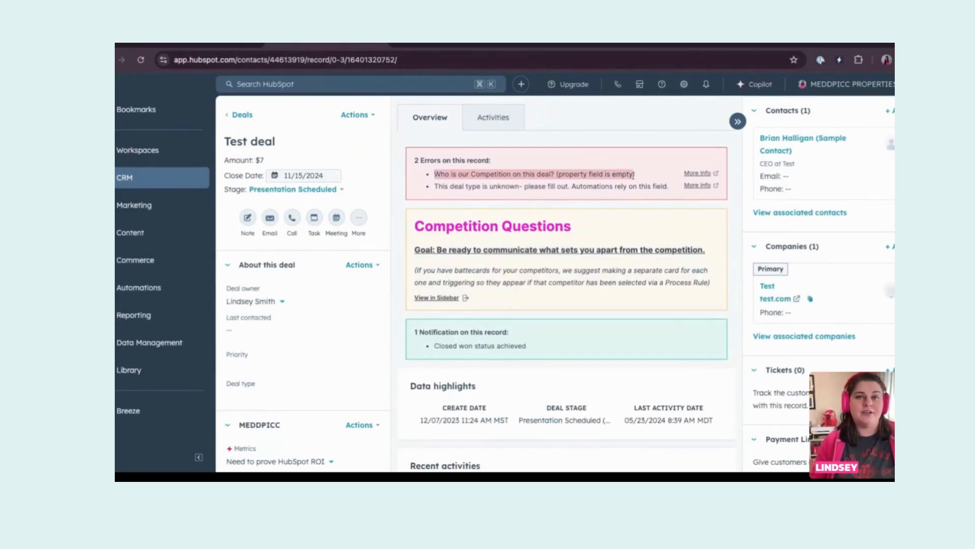
Return to the rule in Supered and set its rule text to "Congrats you did it!"
click(220, 47)
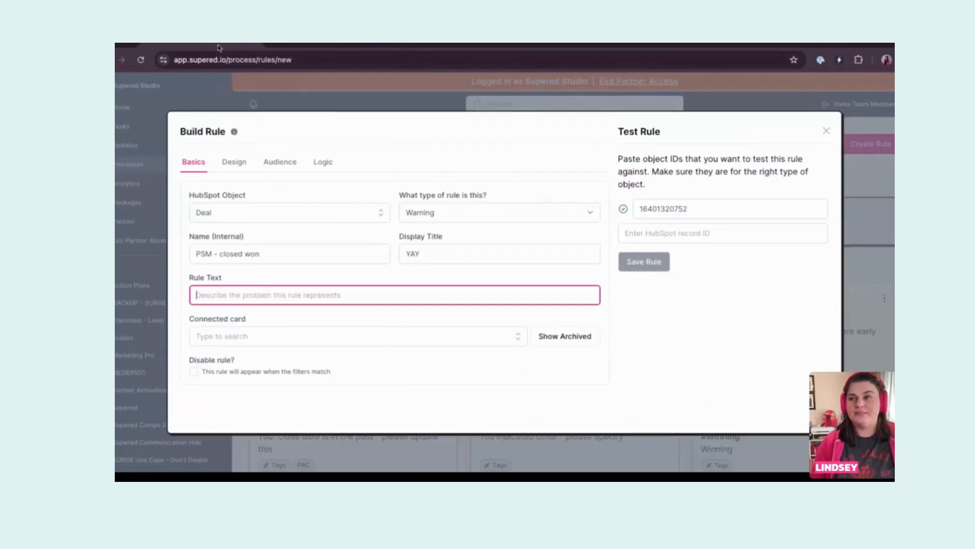
click(296, 297)
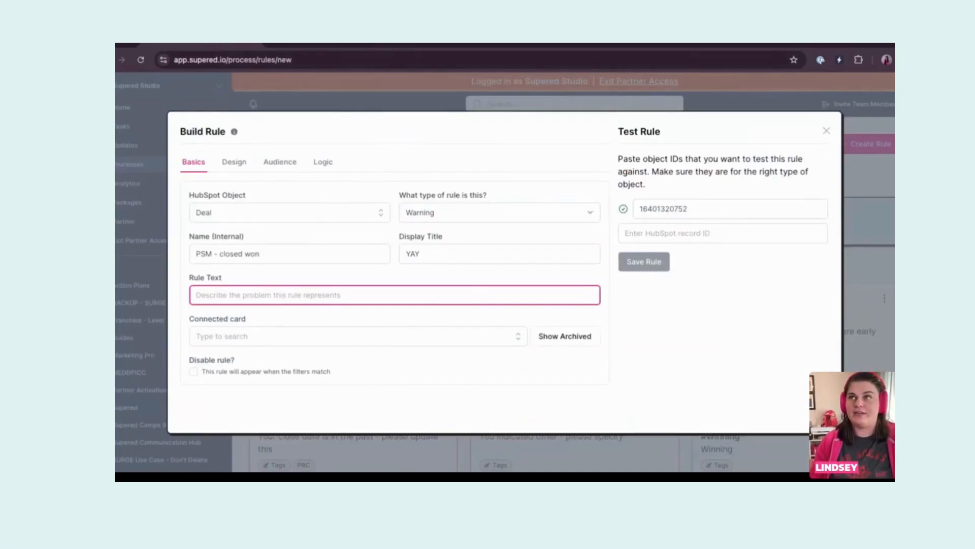
key(super+Tab)
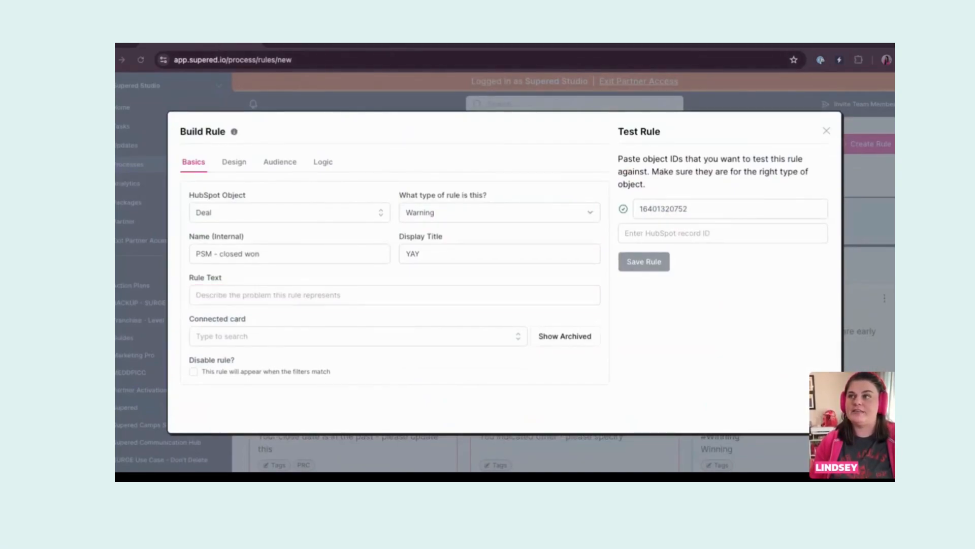
key(super+Tab)
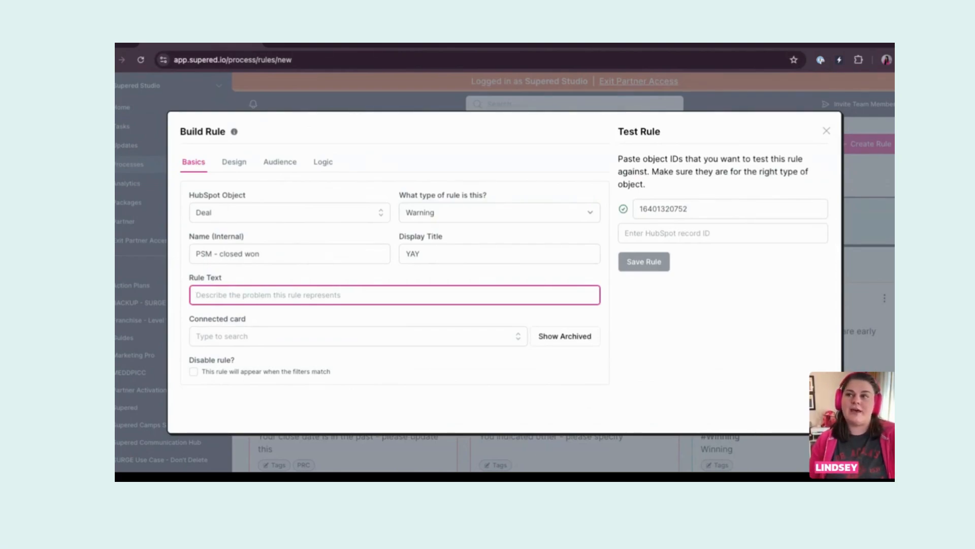
text(Congr)
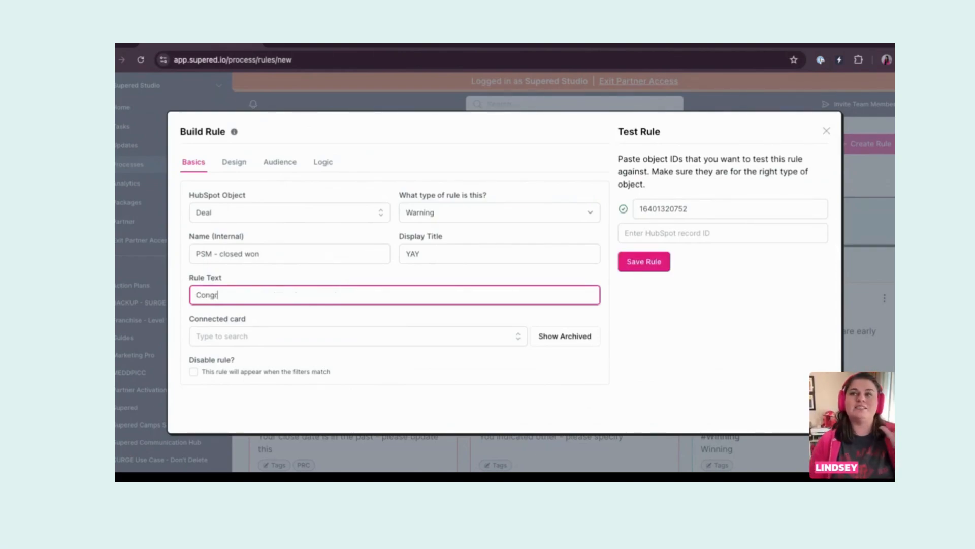
text(ats you did it!)
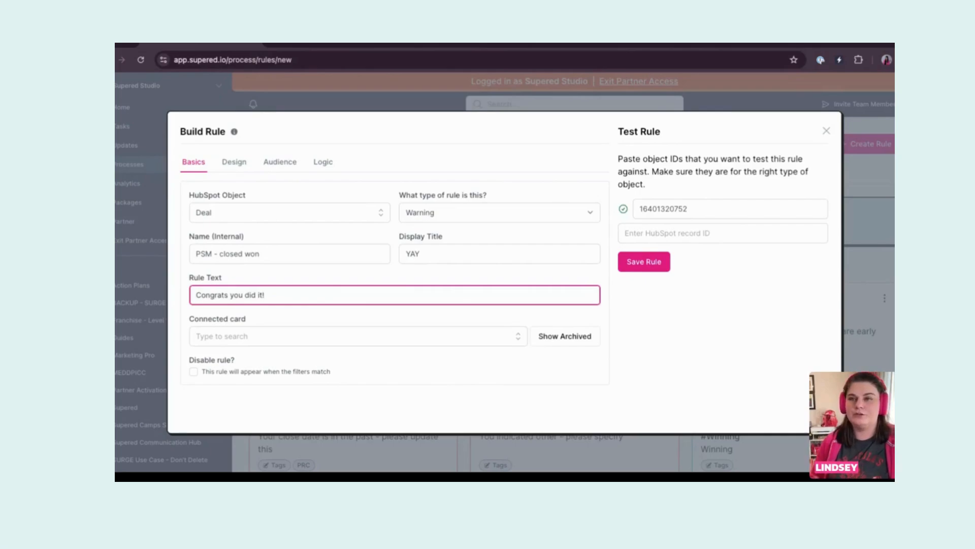
Look through the rule's connected card choices, and switch to HubSpot to view the cards linked to and embedded in the Test deal
click(244, 335)
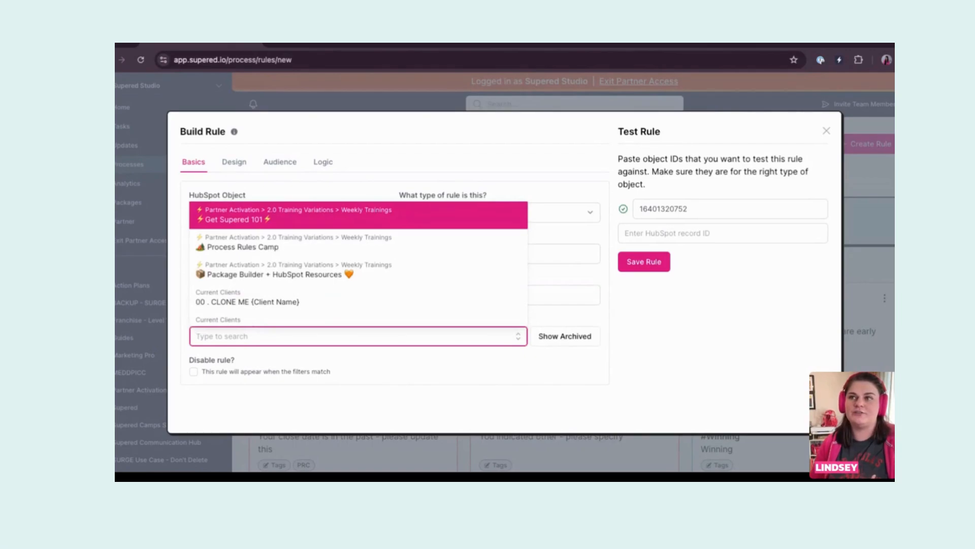
click(328, 382)
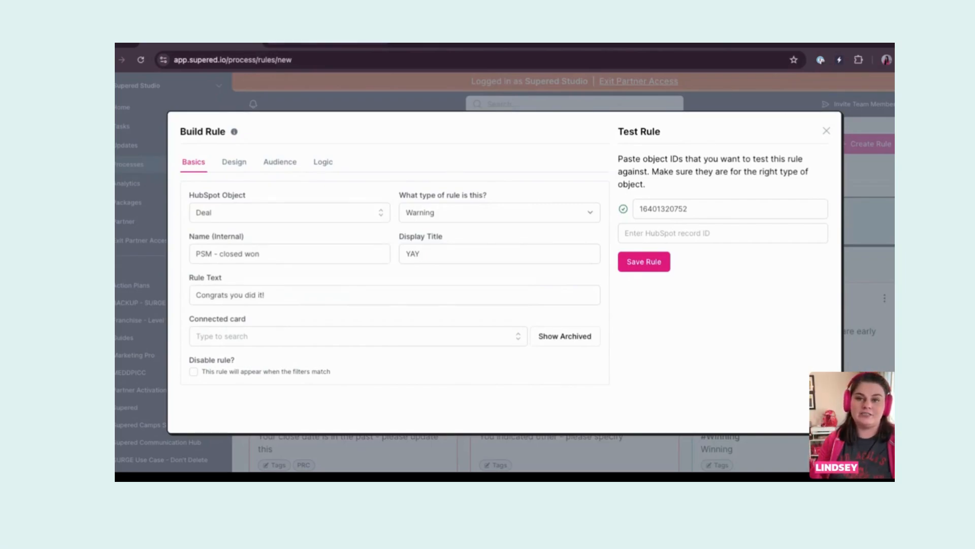
click(351, 44)
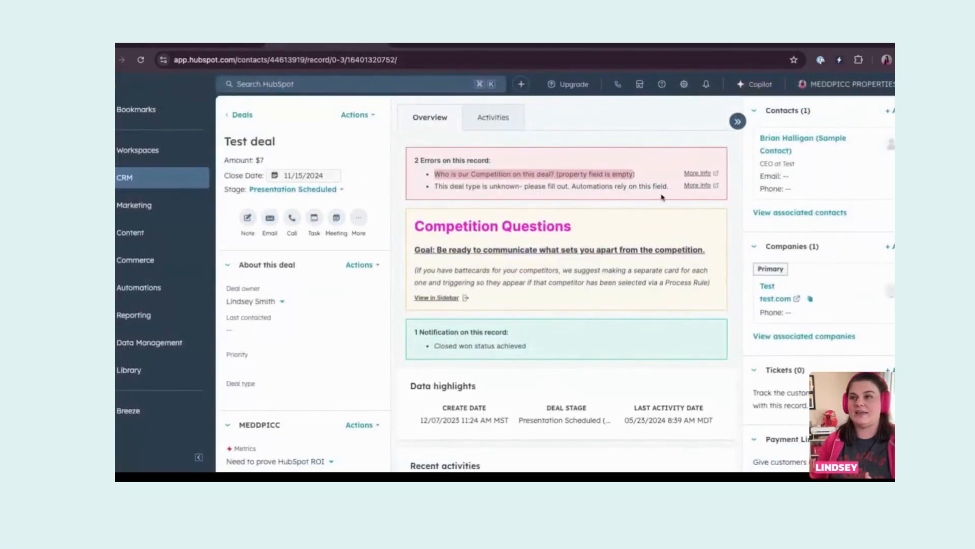
click(700, 175)
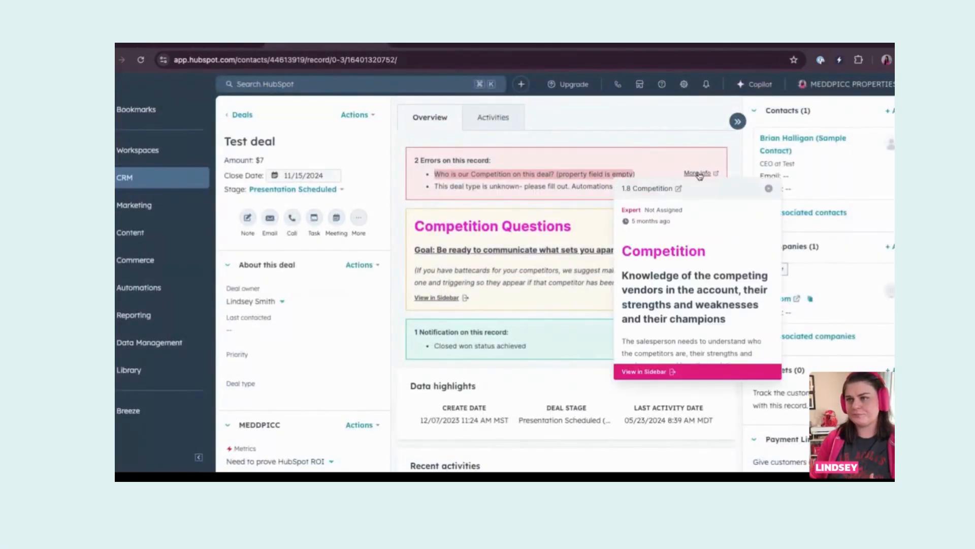
click(769, 189)
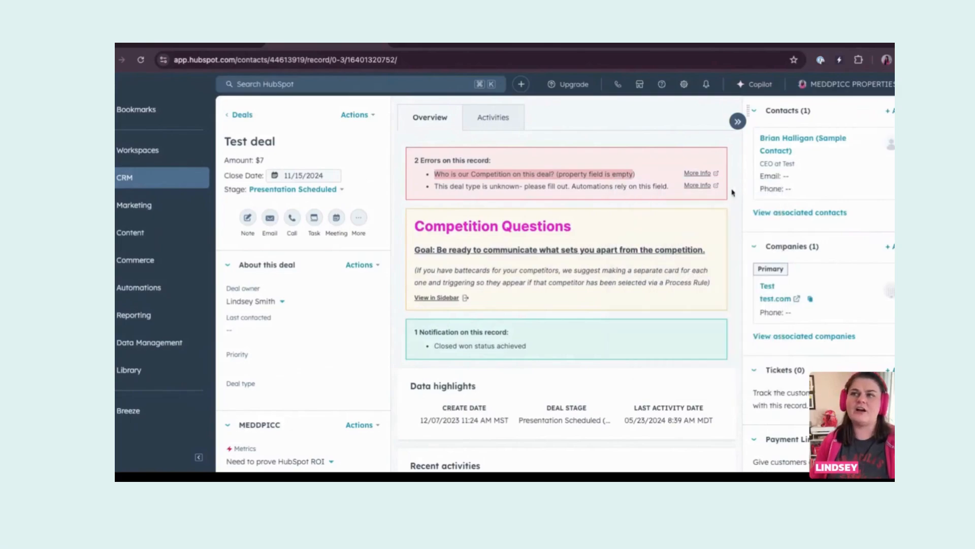
click(523, 257)
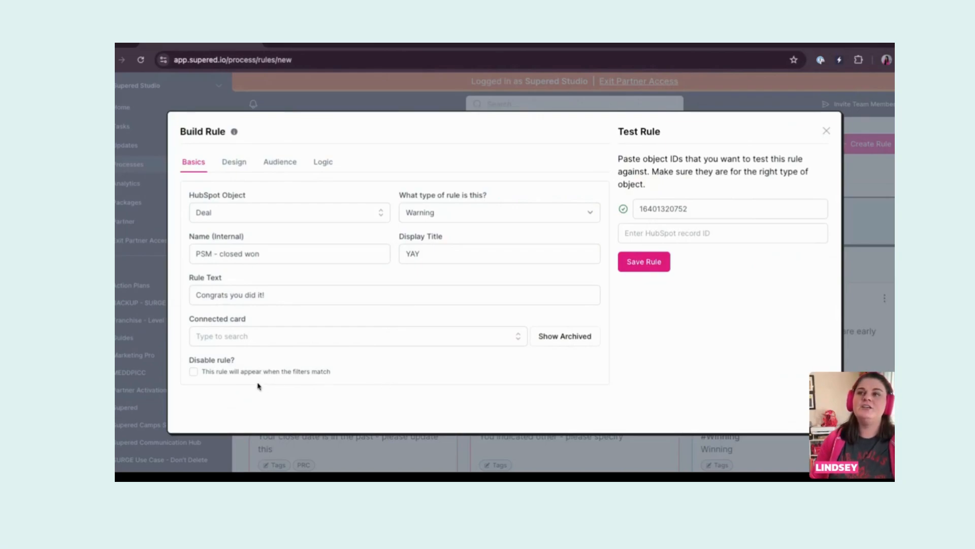
Return to Supered and examine the rule's disable setting and its design option for displaying the card in page
drag(243, 360, 173, 362)
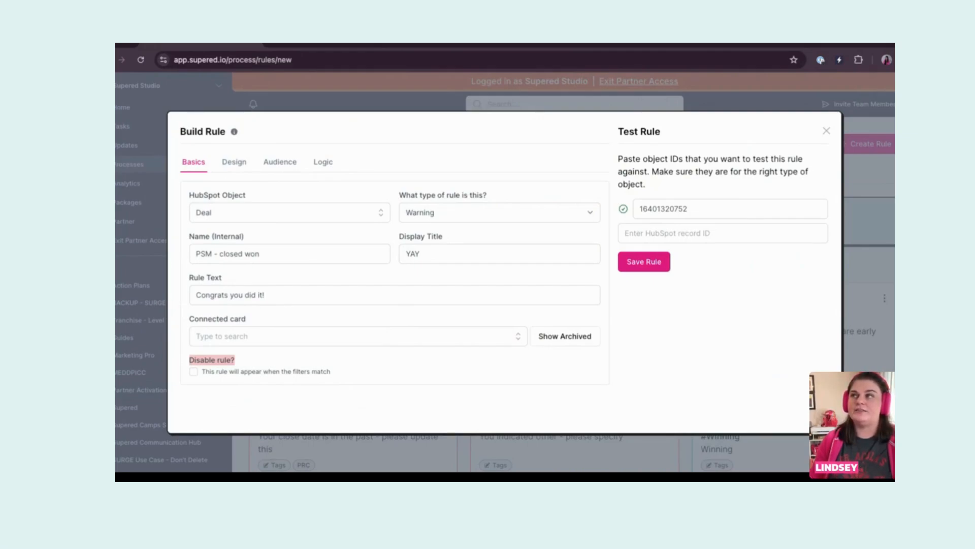
click(238, 166)
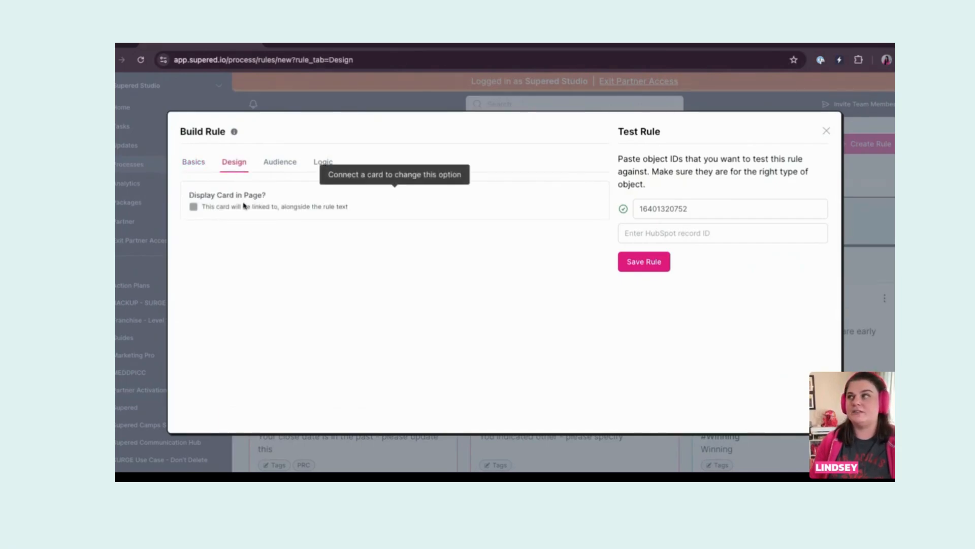
click(294, 45)
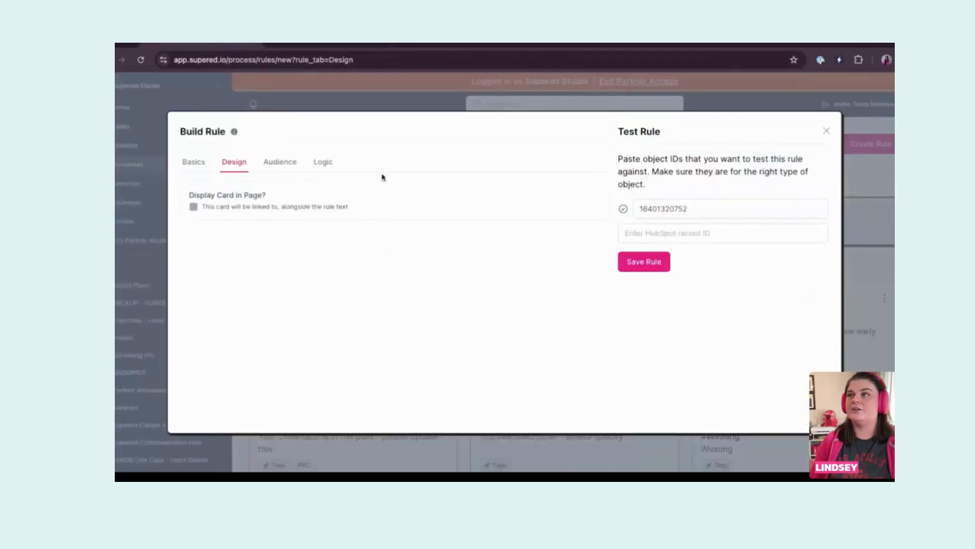
click(249, 46)
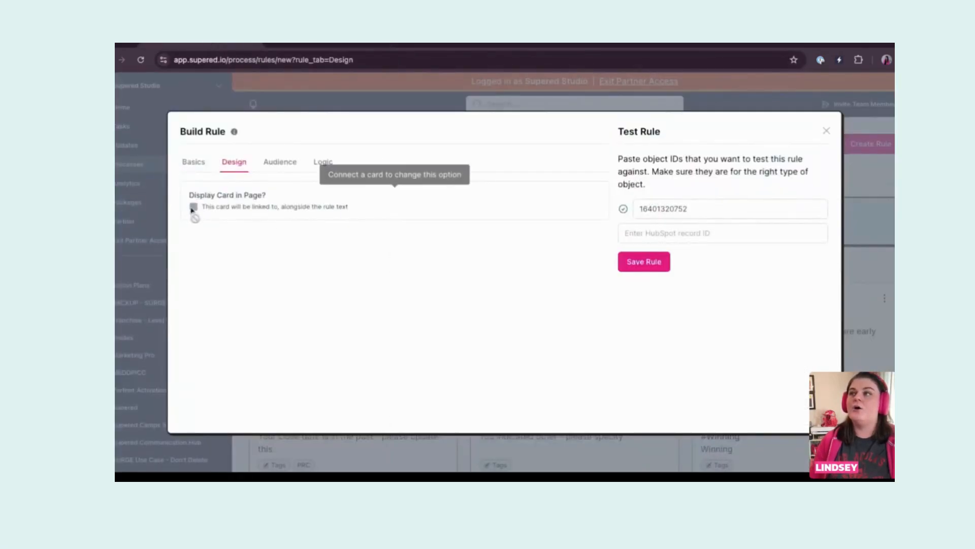
Switch to HubSpot to compare the Competition error's linked card with the in-page Competition Questions card, and reload the Test deal
click(293, 45)
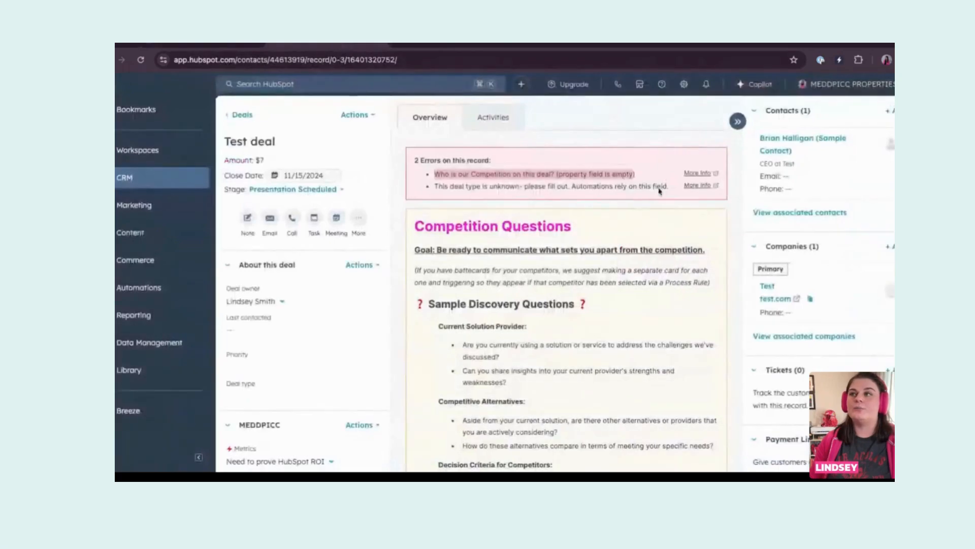
click(699, 174)
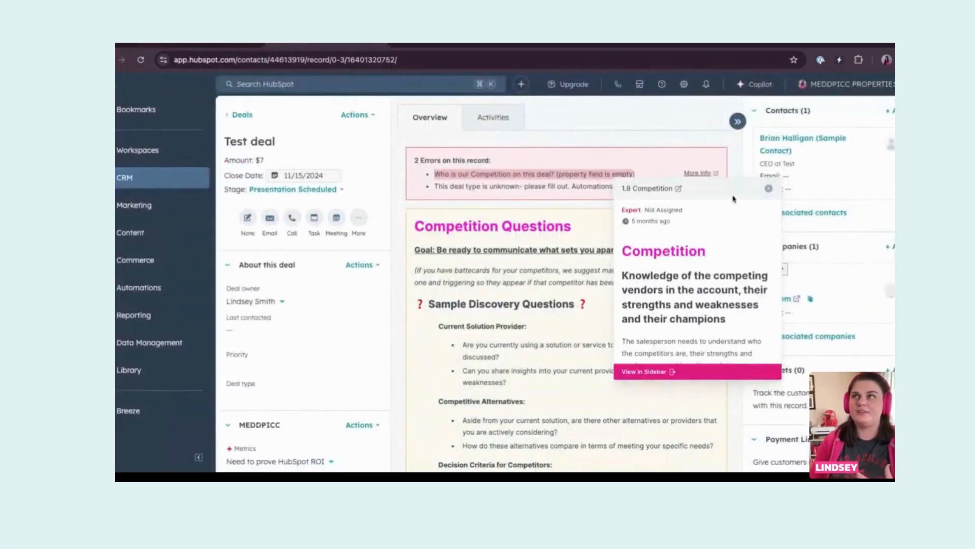
click(768, 189)
scroll(489, 231, down, 2)
scroll(490, 231, down, 5)
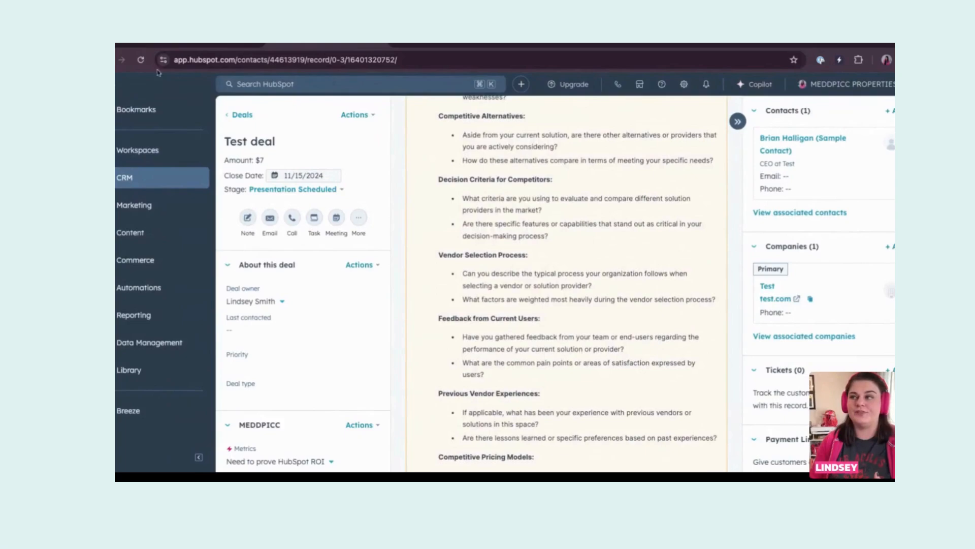
click(141, 60)
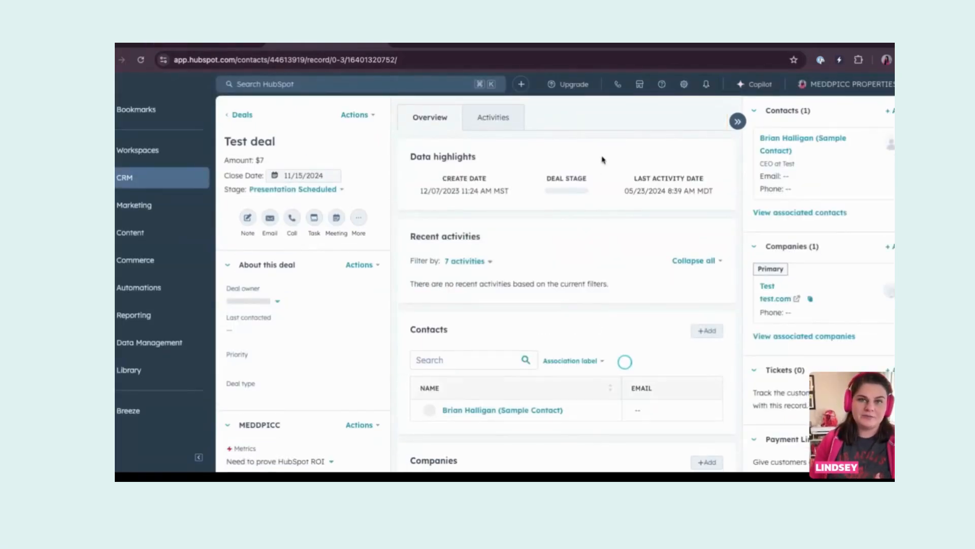
mouse_move(618, 274)
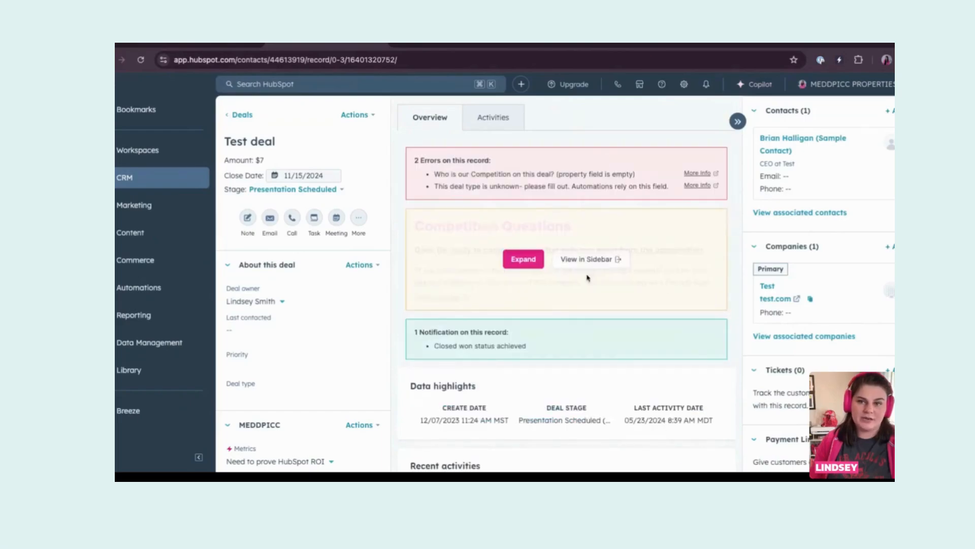
Expand the Competition Questions card on the Test deal and read through its discovery questions
click(520, 260)
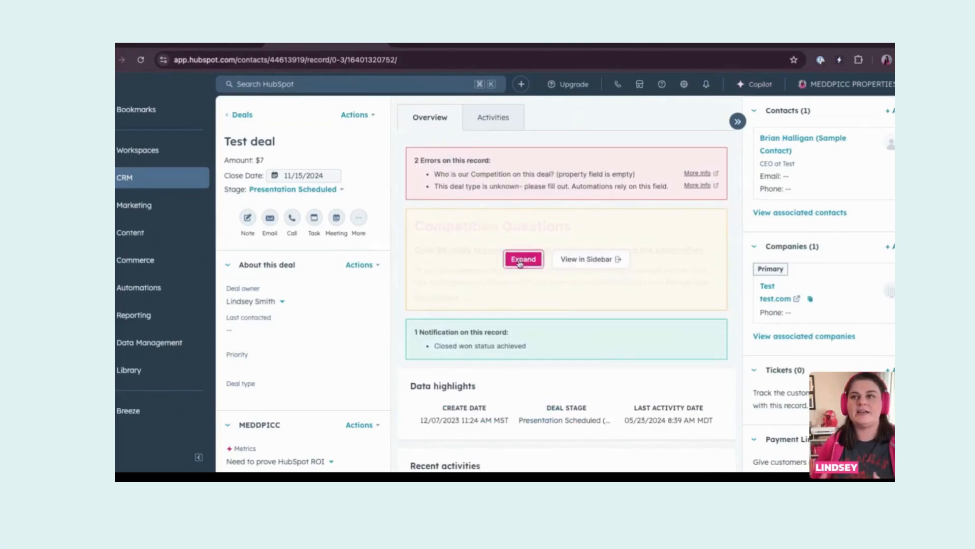
scroll(520, 344, down, 1)
scroll(521, 344, down, 15)
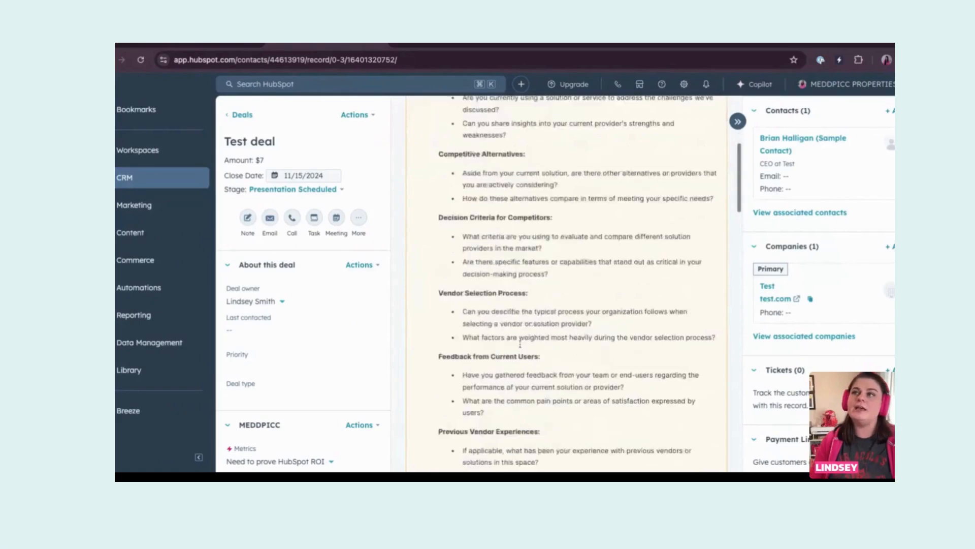
scroll(520, 344, down, 1)
scroll(529, 259, up, 8)
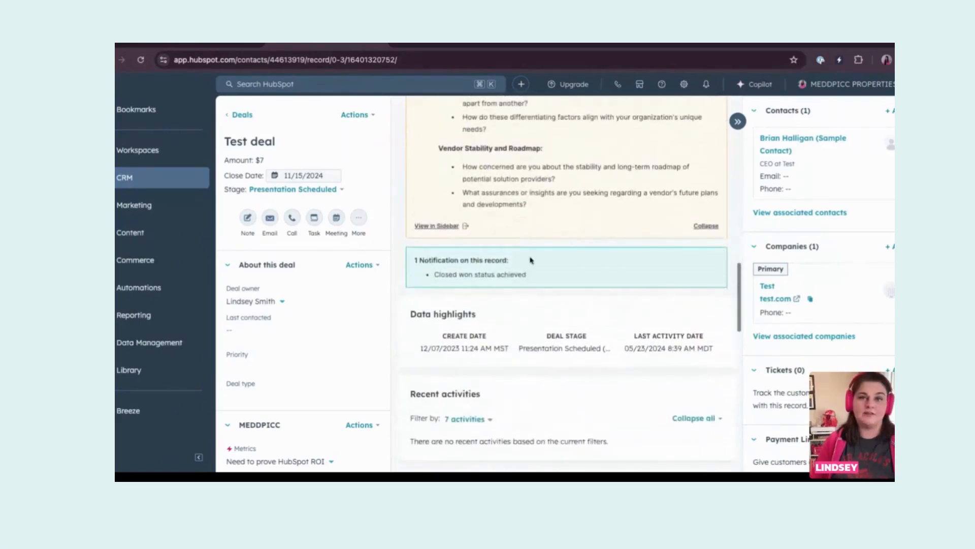
Return to Supered and open the rule's logic settings, and switch back to the Test deal in HubSpot
click(206, 44)
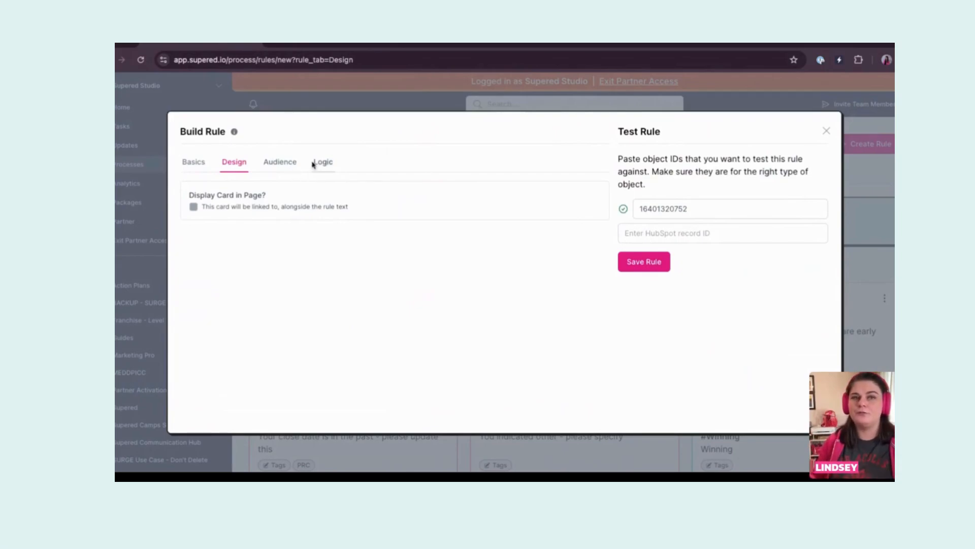
click(328, 164)
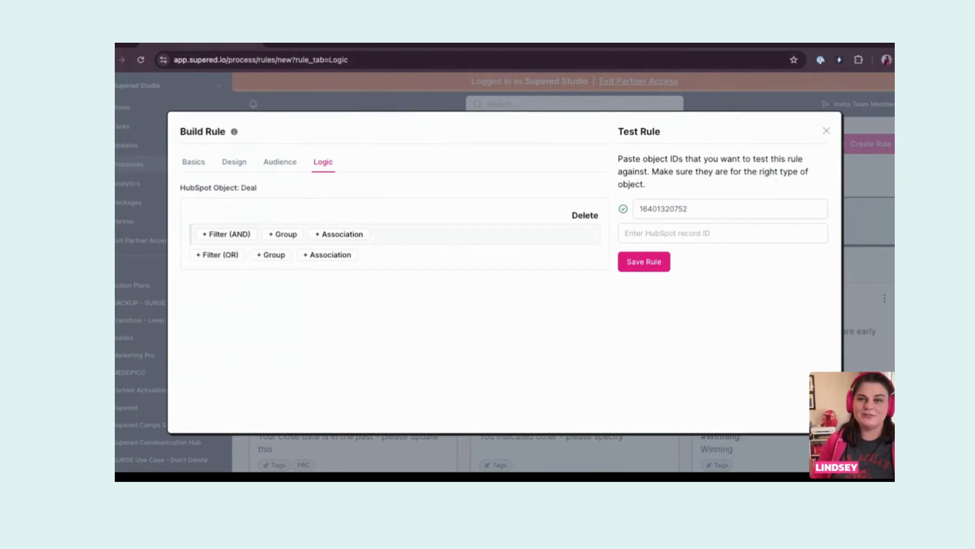
click(344, 45)
scroll(570, 271, up, 1)
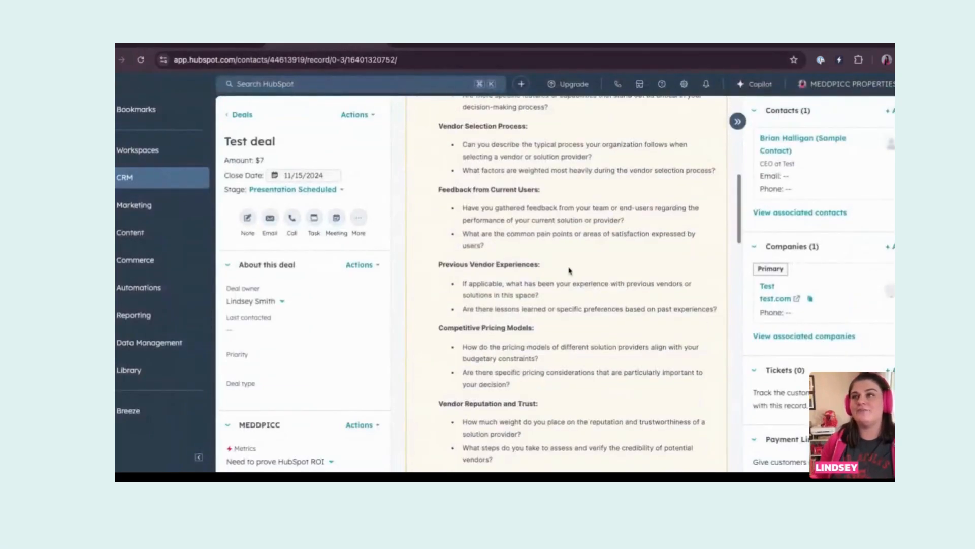
scroll(569, 271, up, 5)
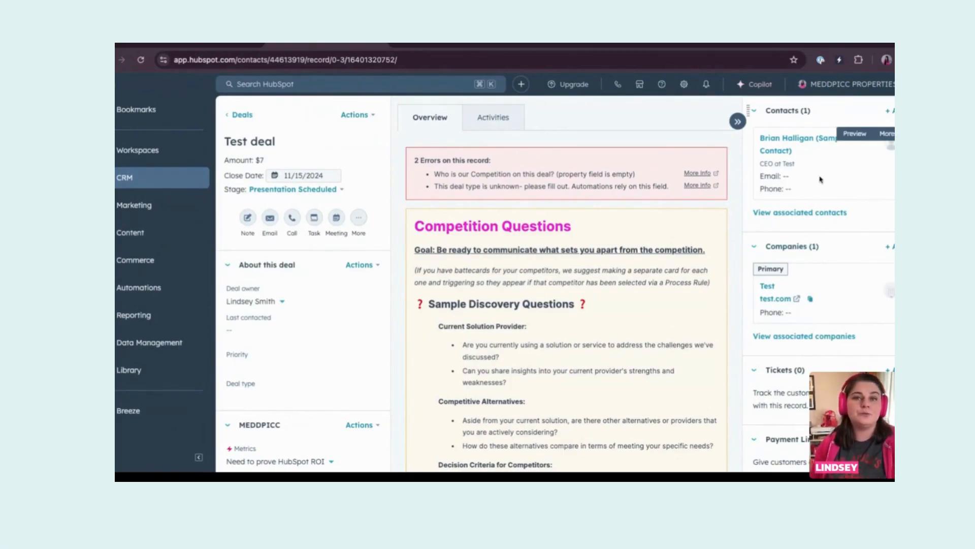
Open the Test deal's associated contact, clear its lead status and save the change
click(800, 144)
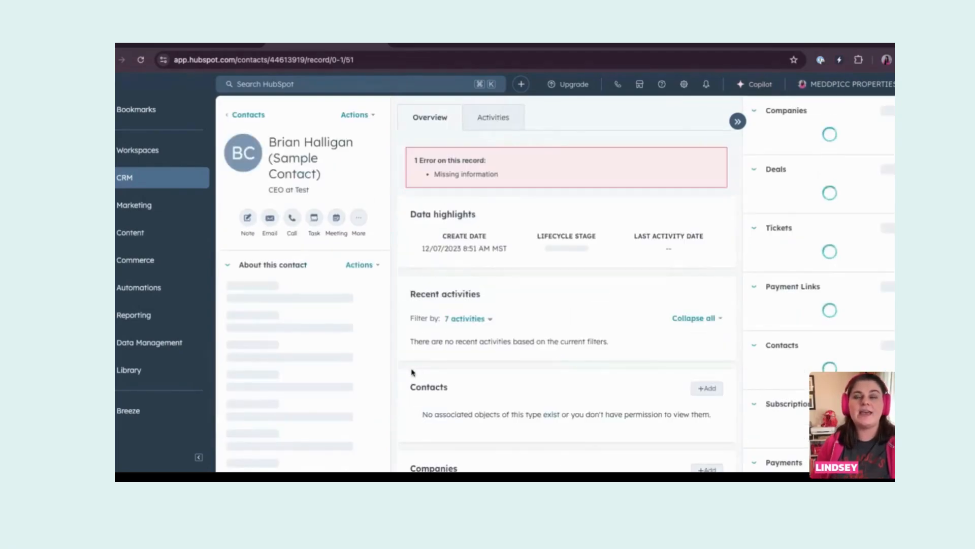
scroll(302, 407, down, 1)
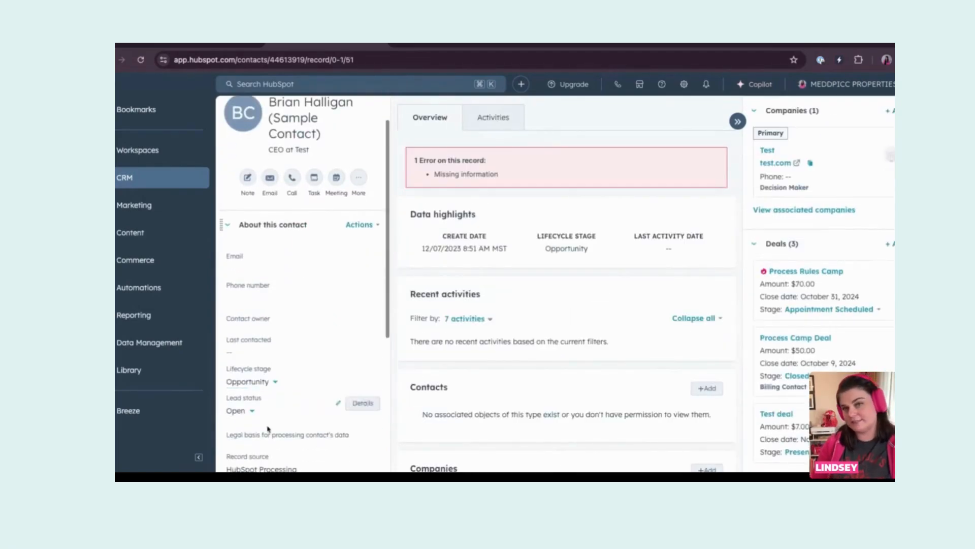
click(248, 411)
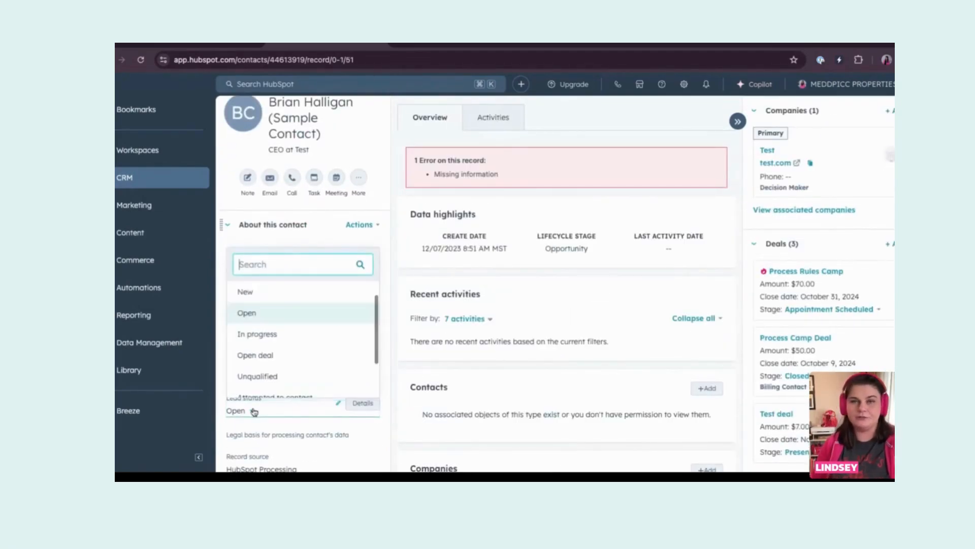
click(257, 299)
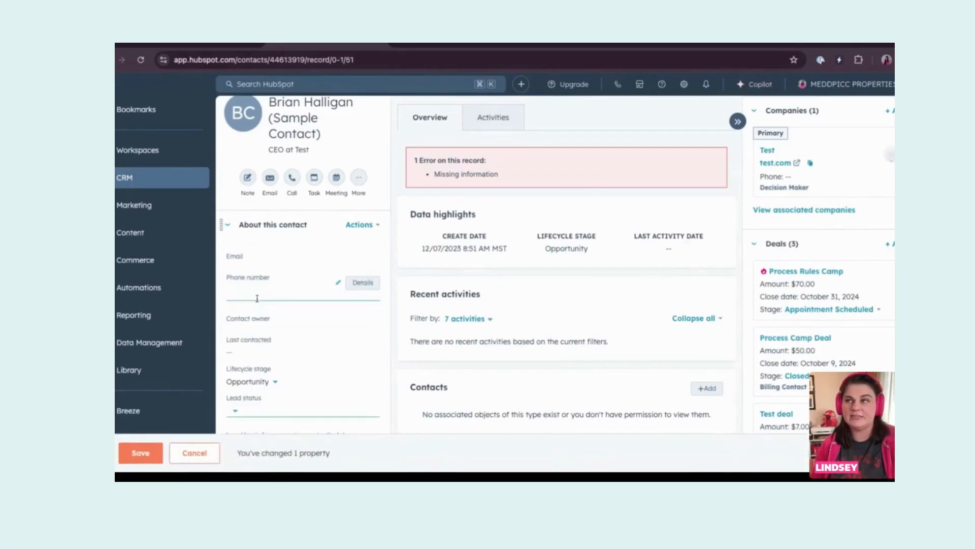
click(151, 455)
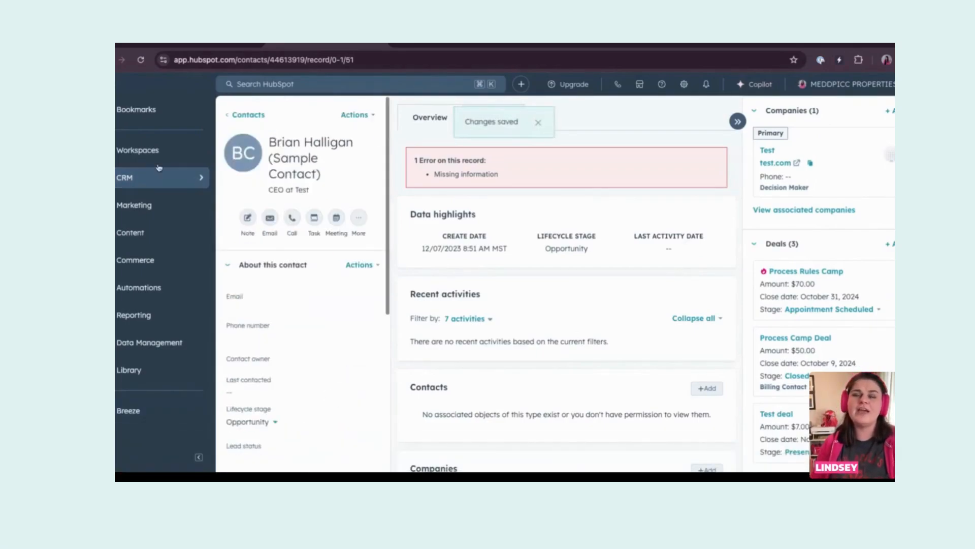
Reopen the Test deal from the deals board and highlight the error about the associated contact's missing lead status
mouse_move(160, 175)
click(268, 204)
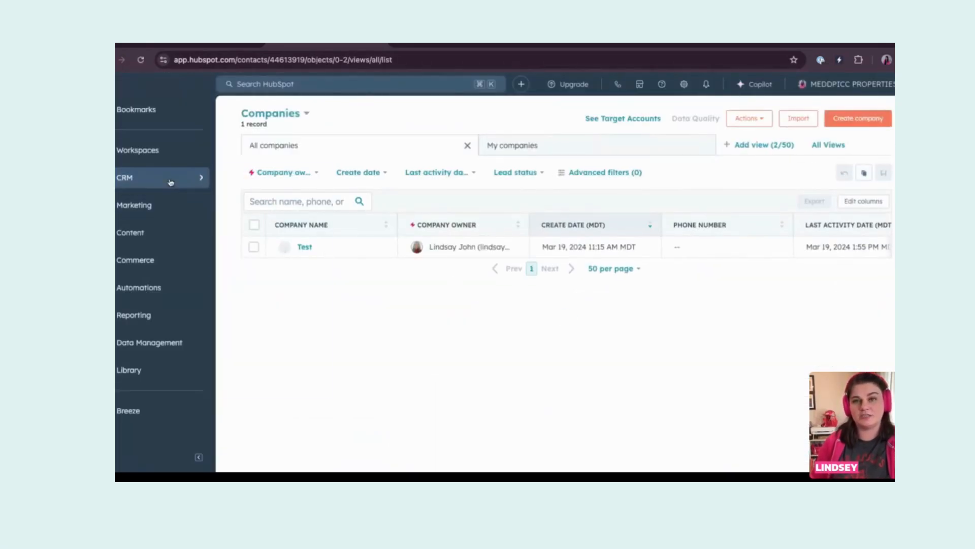
mouse_move(169, 178)
click(264, 227)
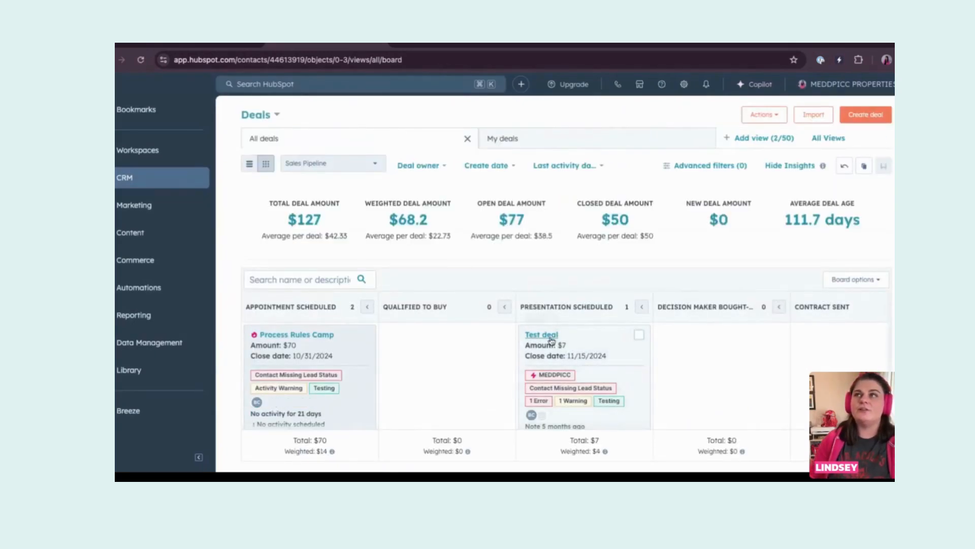
click(550, 336)
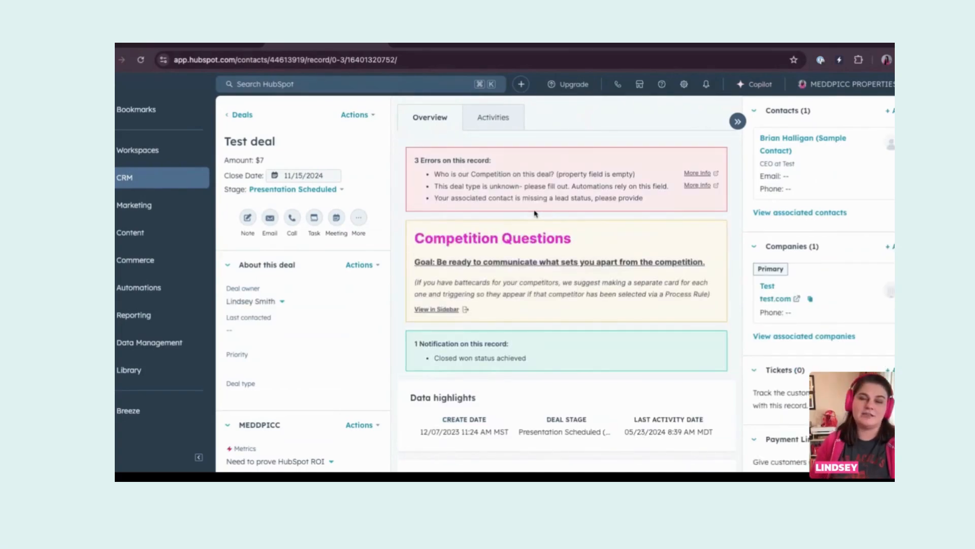
drag(433, 198, 641, 198)
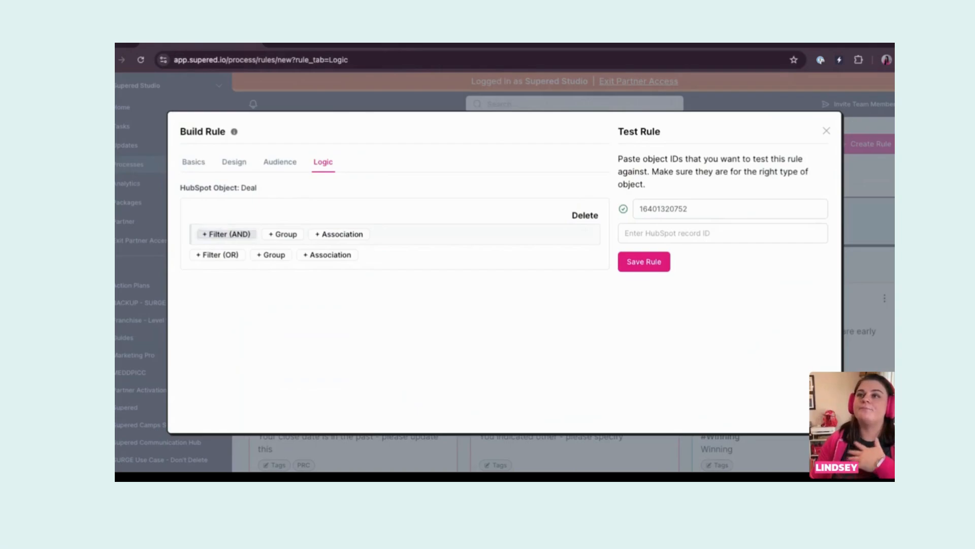
In Supered, add an AND filter to the rule's logic with Deal Stage is any of Closed Won (Sales Pipeline)
click(227, 234)
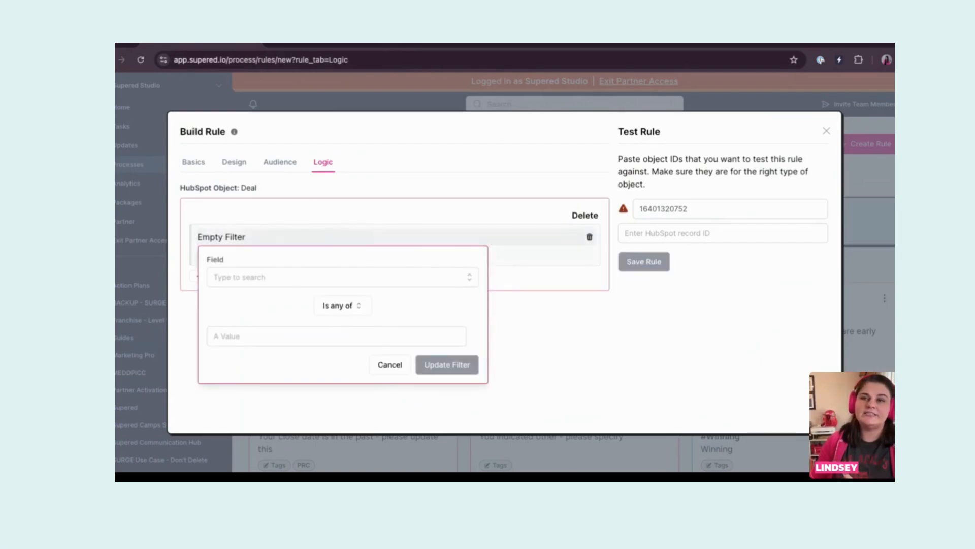
click(287, 277)
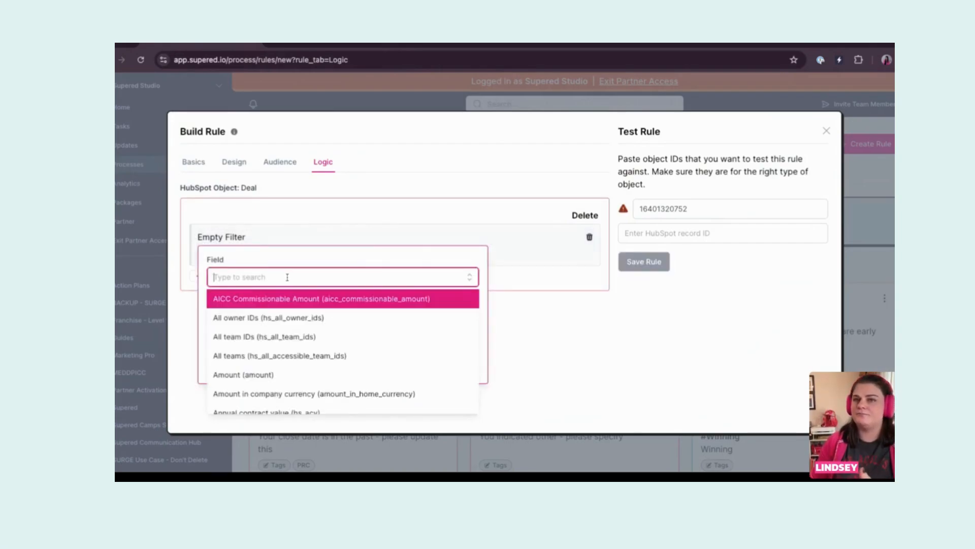
text(deal s)
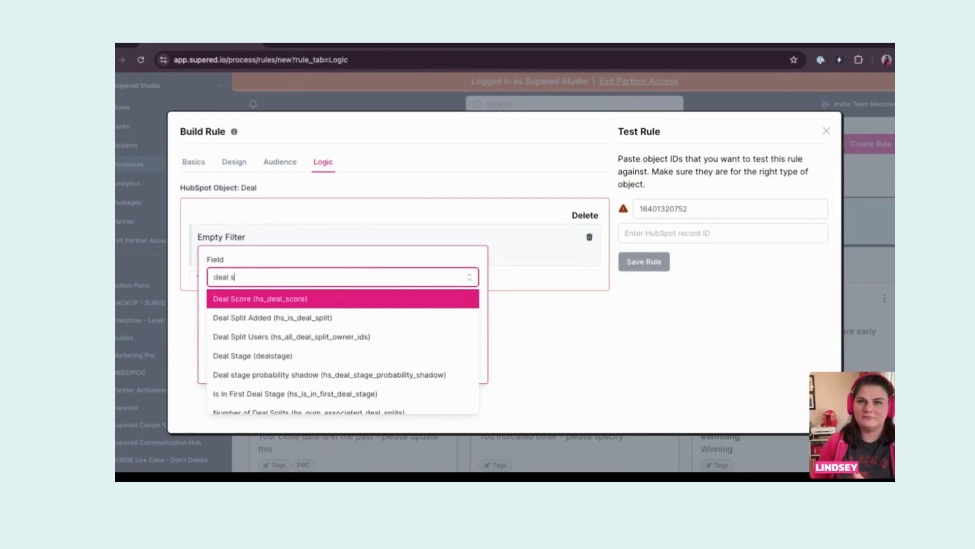
text(tage)
click(294, 299)
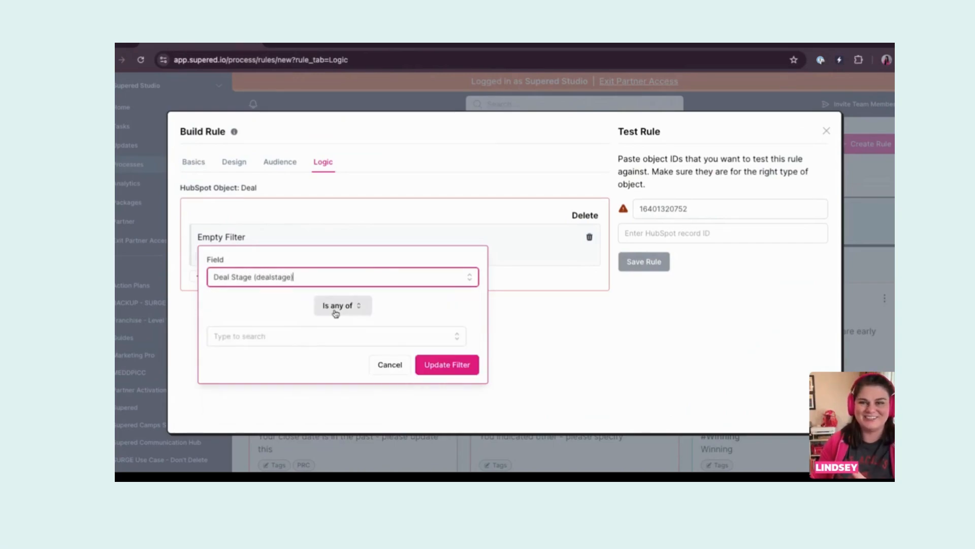
click(268, 336)
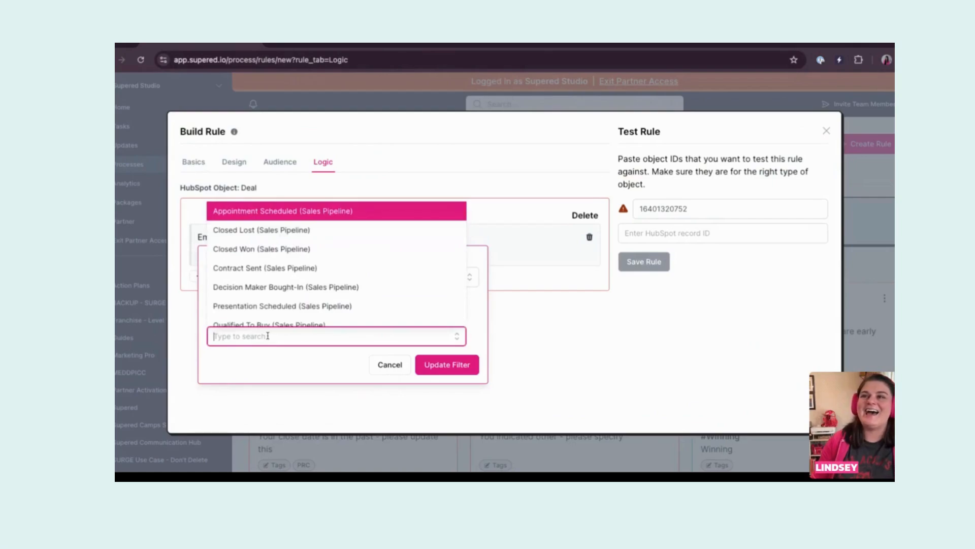
click(261, 249)
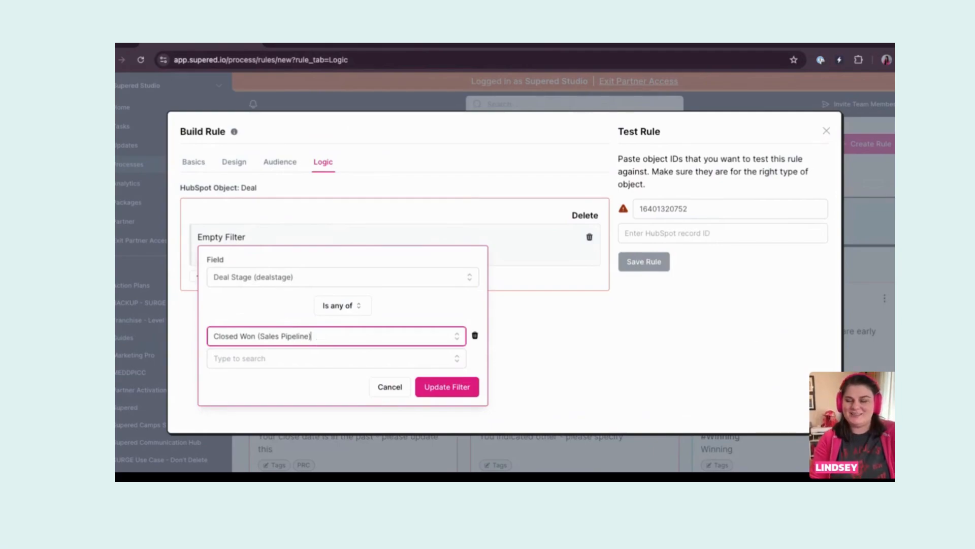
Look through the other deal stage choices and apply the filter with only Closed Won selected
key(Down)
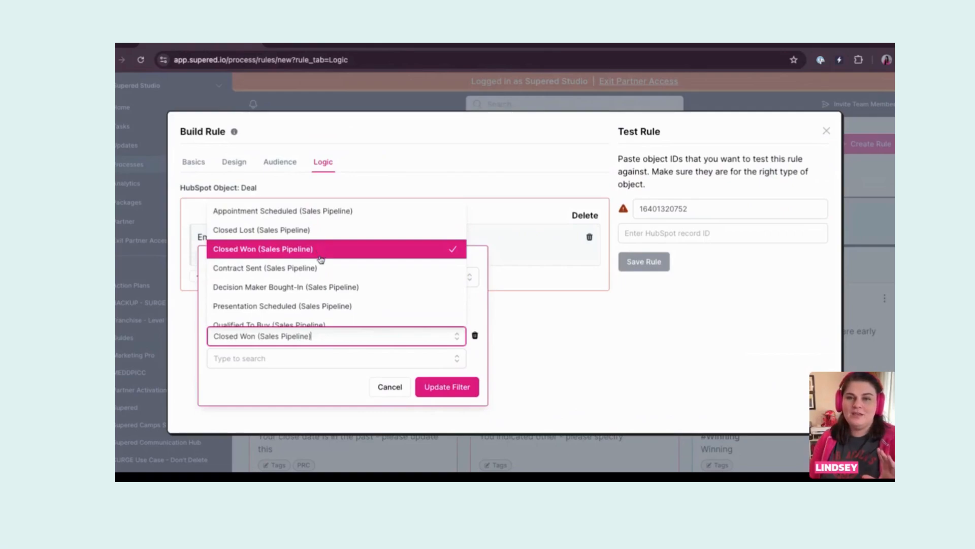
scroll(321, 259, down, 1)
scroll(320, 260, up, 1)
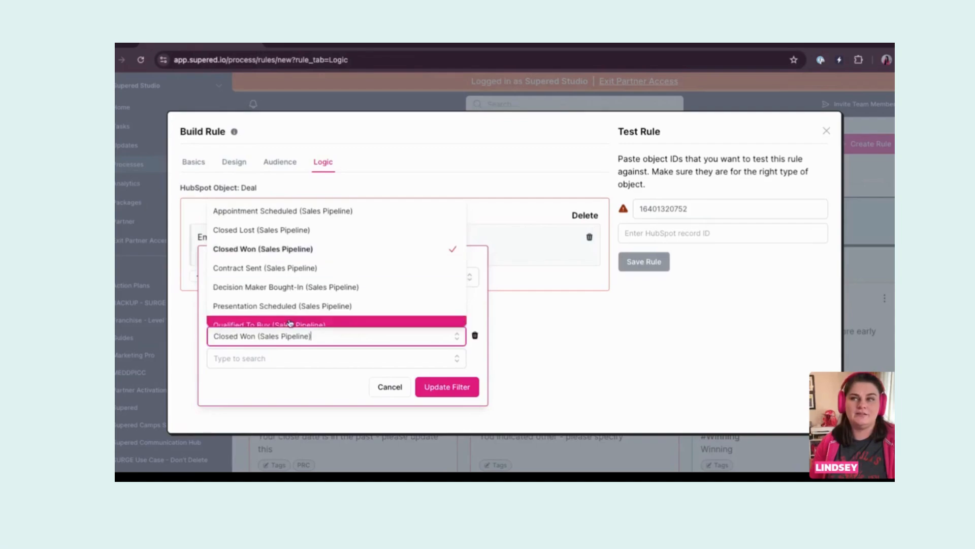
click(281, 358)
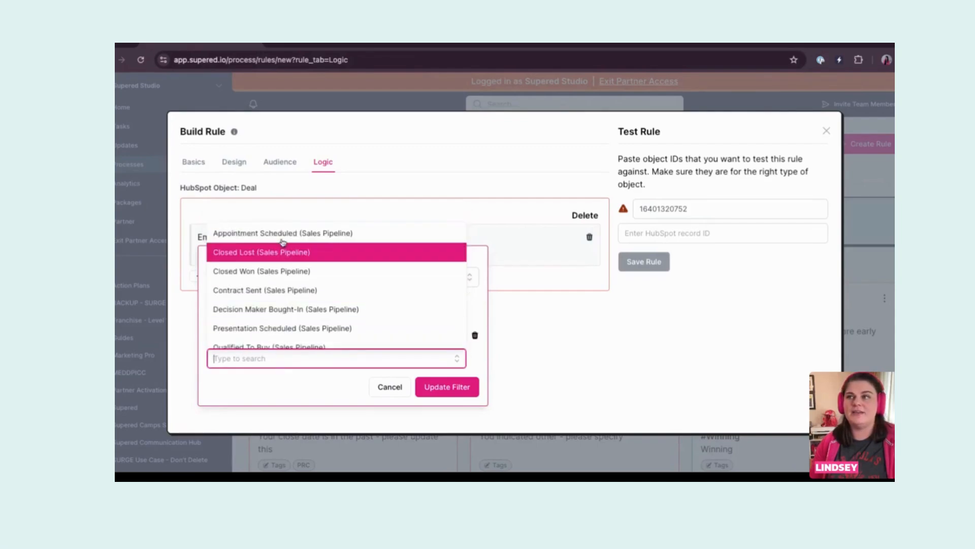
scroll(287, 295, down, 1)
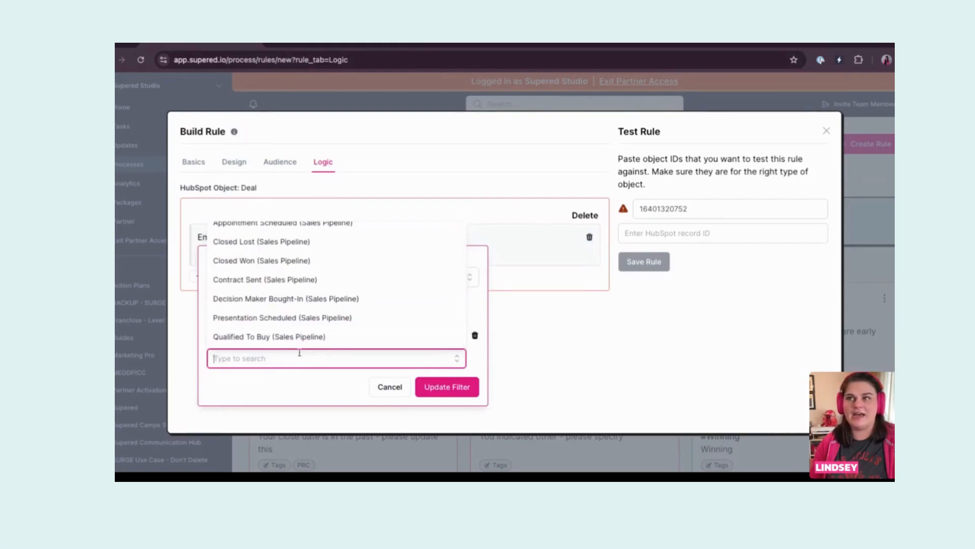
click(485, 382)
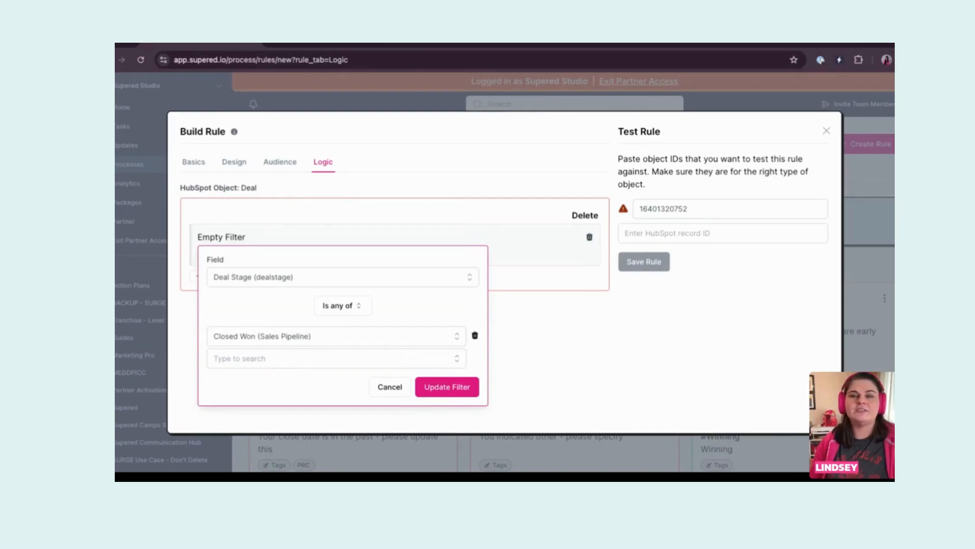
click(440, 396)
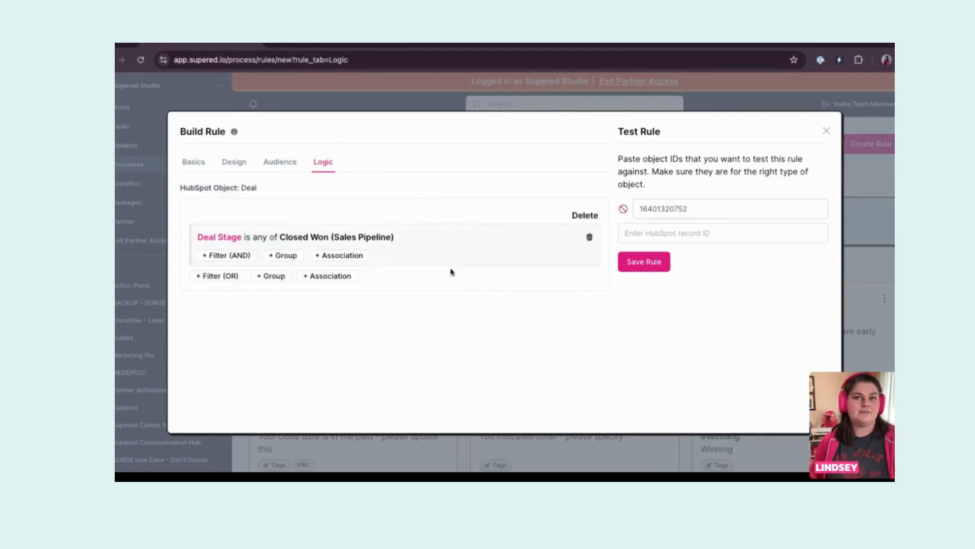
Copy the Test deal's record ID from its HubSpot web address and paste it as the rule's test record in Supered
click(315, 43)
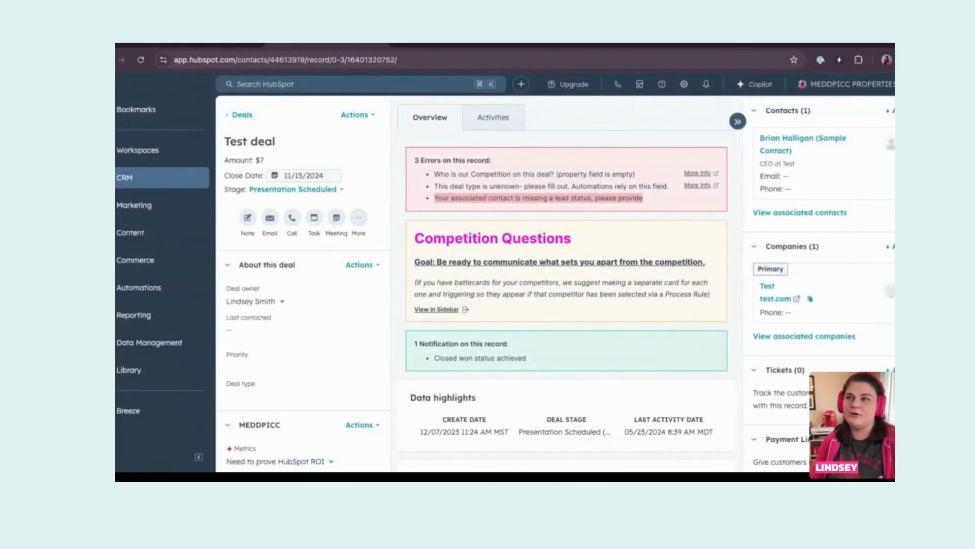
drag(395, 60, 348, 59)
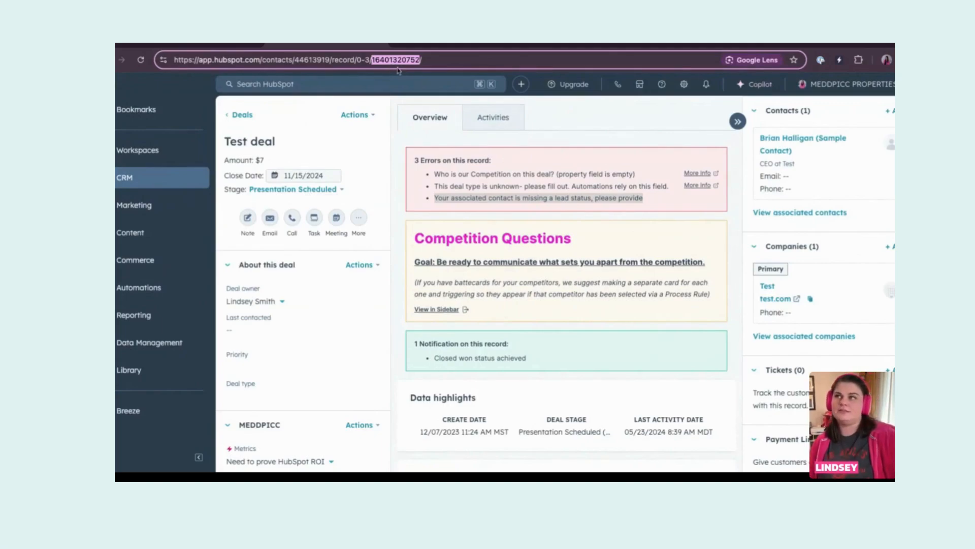
triple_click(728, 211)
key(ctrl+c)
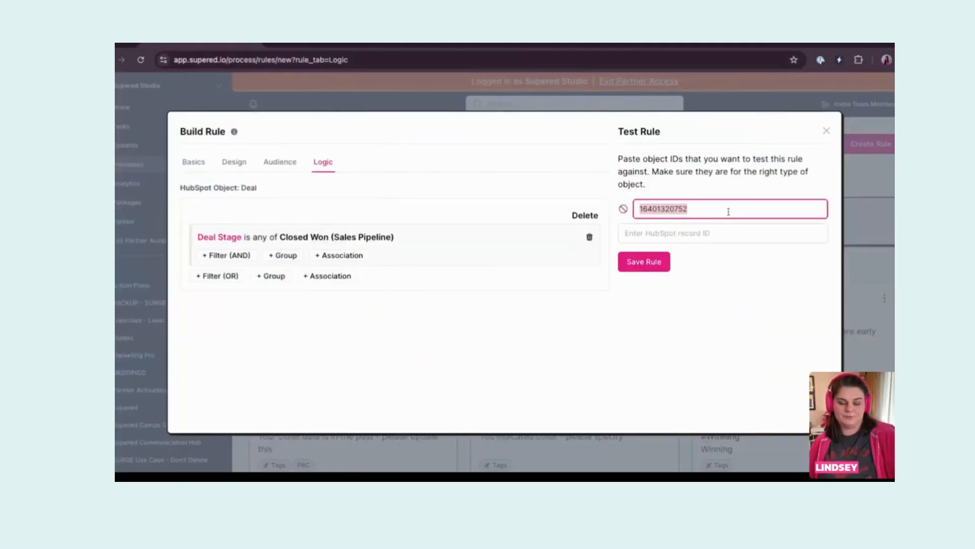
key(BackSpace)
key(ctrl+v)
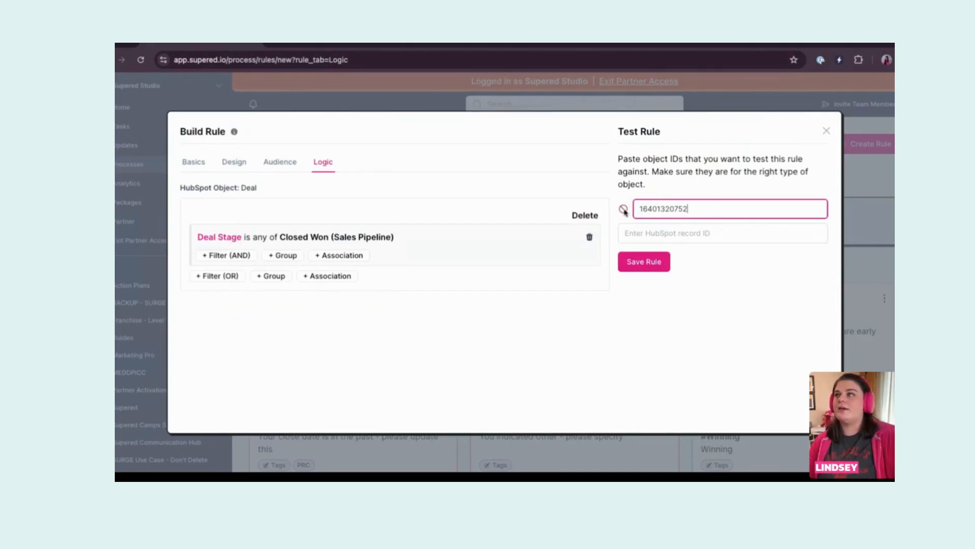
click(625, 213)
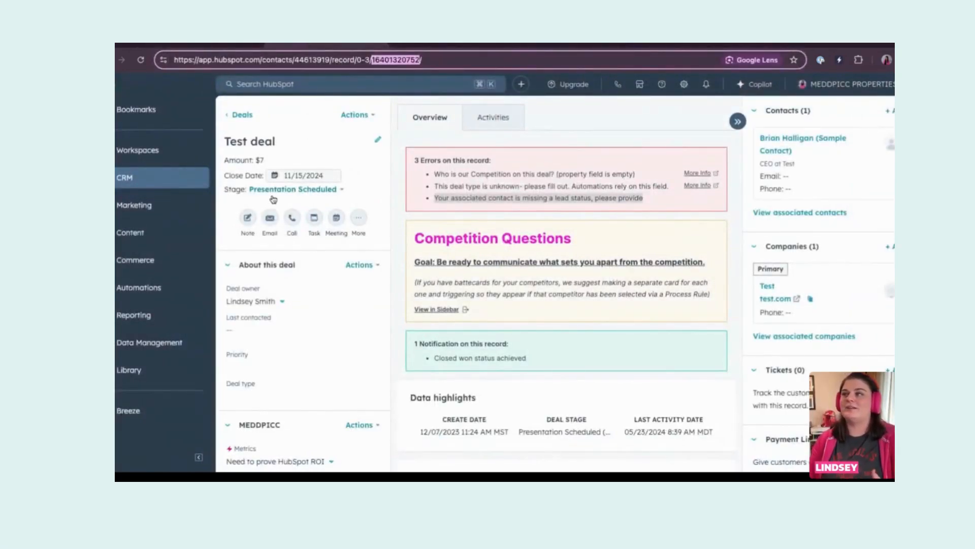
In HubSpot, set the Test deal's stage to Closed Won
click(277, 196)
click(276, 196)
scroll(294, 300, down, 1)
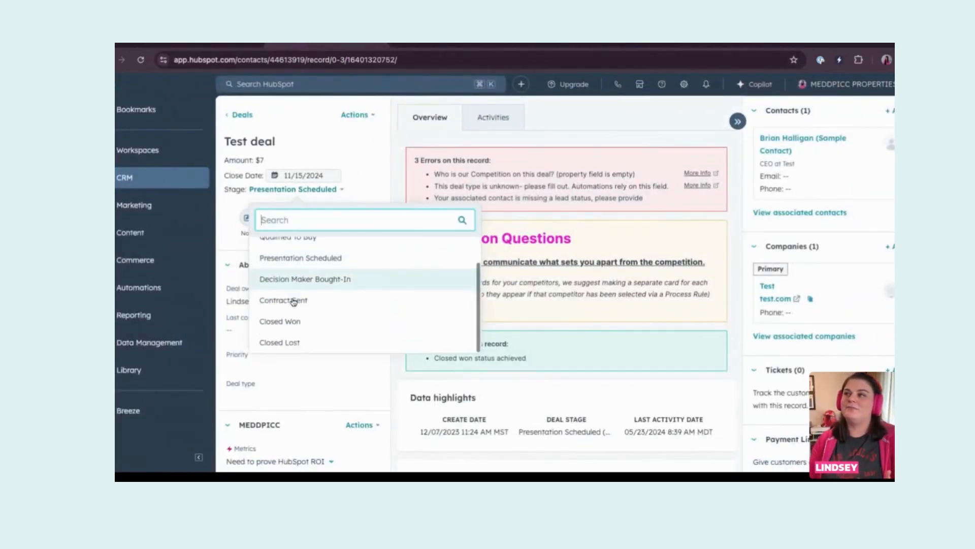
click(305, 323)
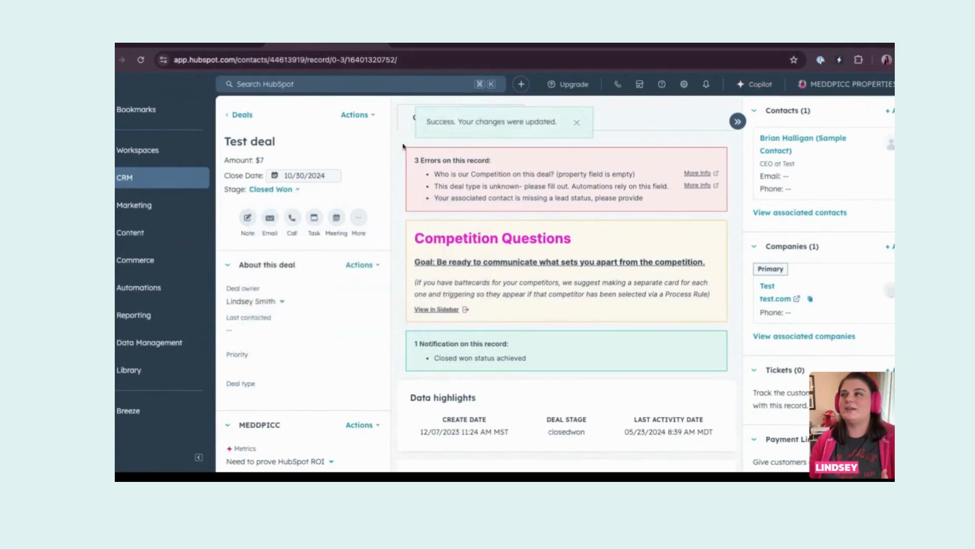
In Supered, re-enter the Test deal's record ID to retest the Closed Won logic, and save the rule
click(213, 46)
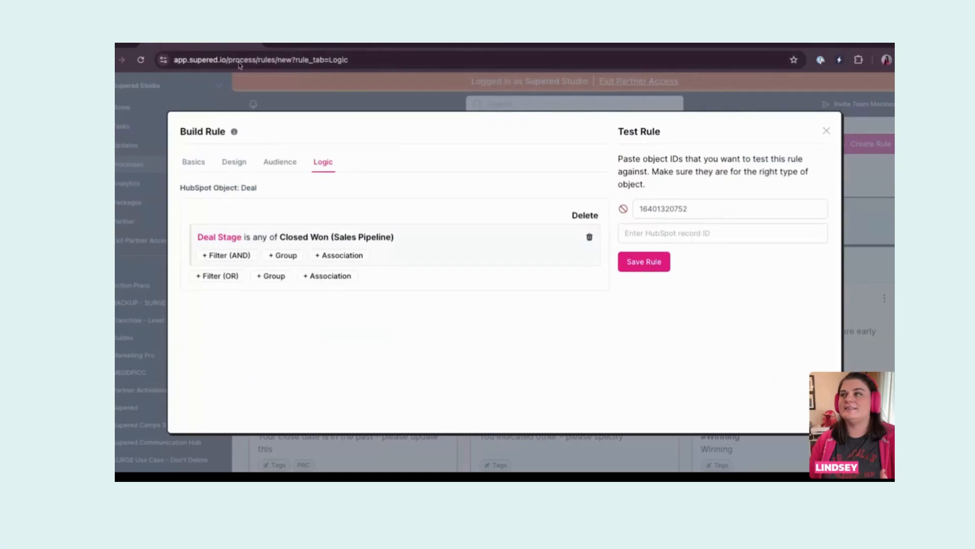
click(674, 215)
drag(695, 205, 638, 208)
key(ctrl+v)
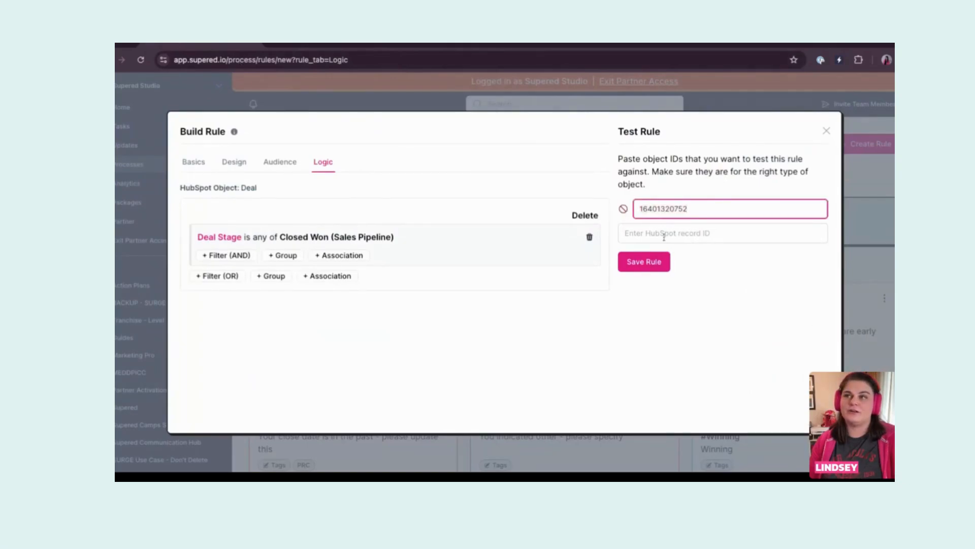
click(690, 232)
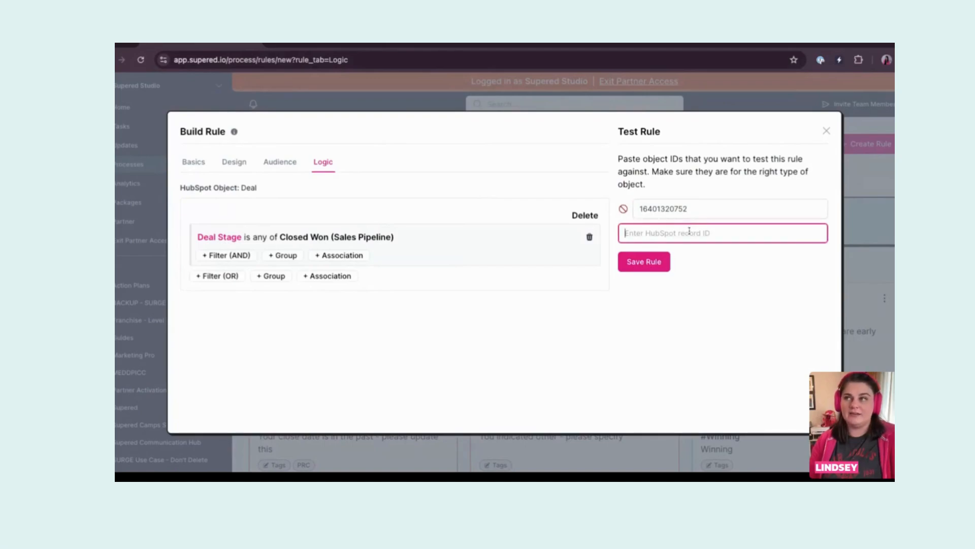
key(ctrl+v)
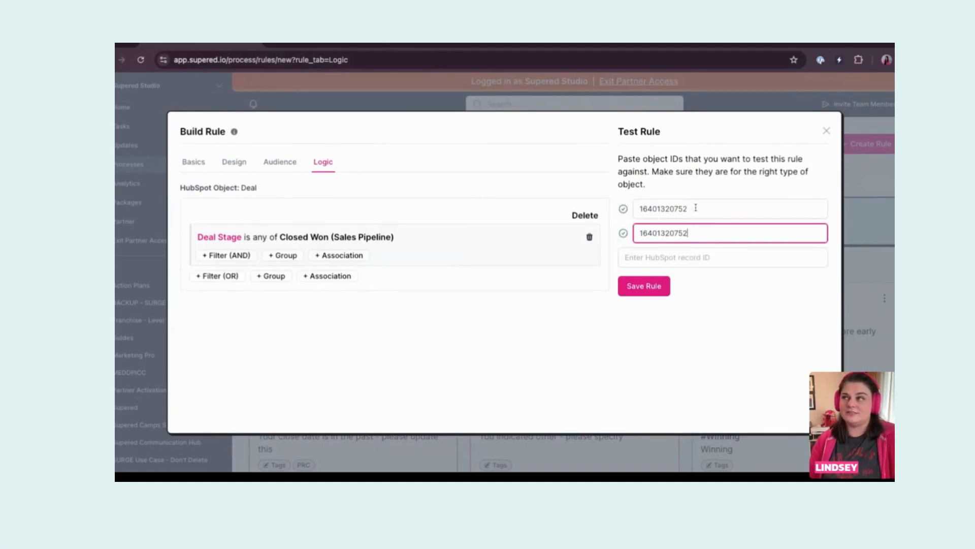
double_click(696, 208)
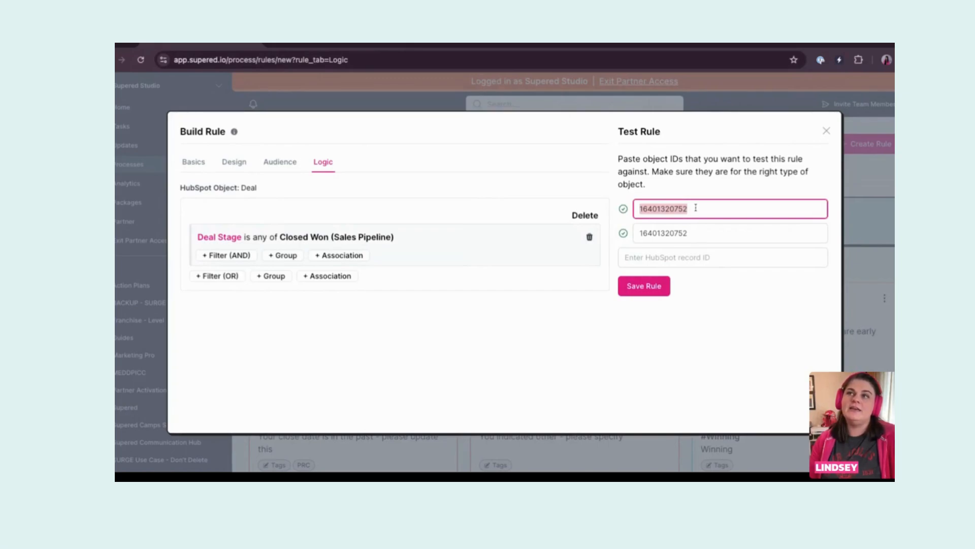
key(ctrl+v)
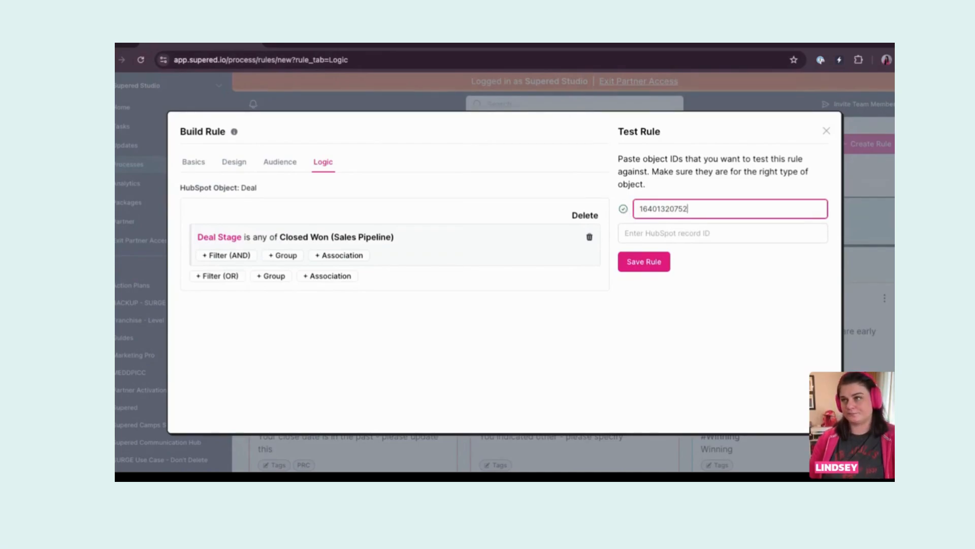
click(647, 265)
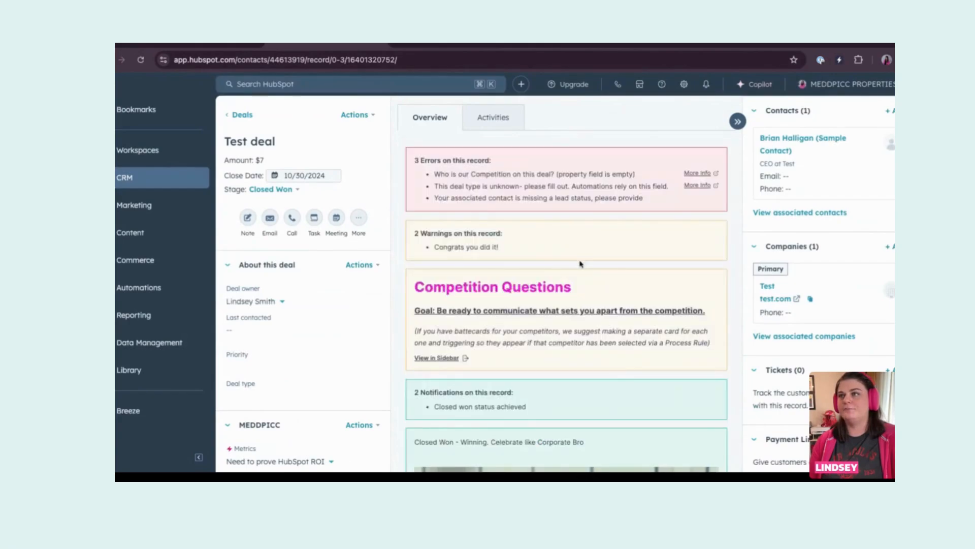
Check the Test deal in HubSpot for the new rule's "Congrats you did it!" message among the record's alerts
scroll(596, 268, down, 2)
scroll(596, 268, up, 2)
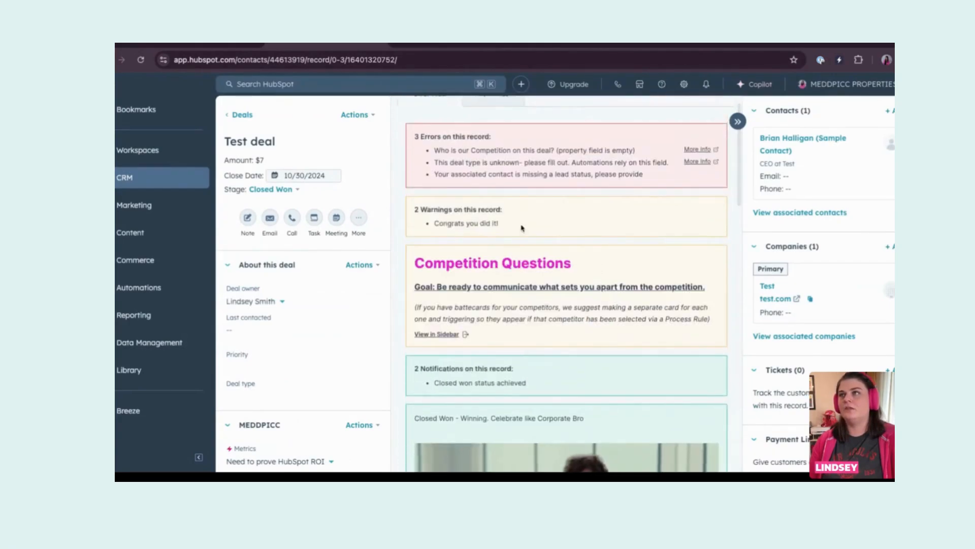
mouse_move(516, 435)
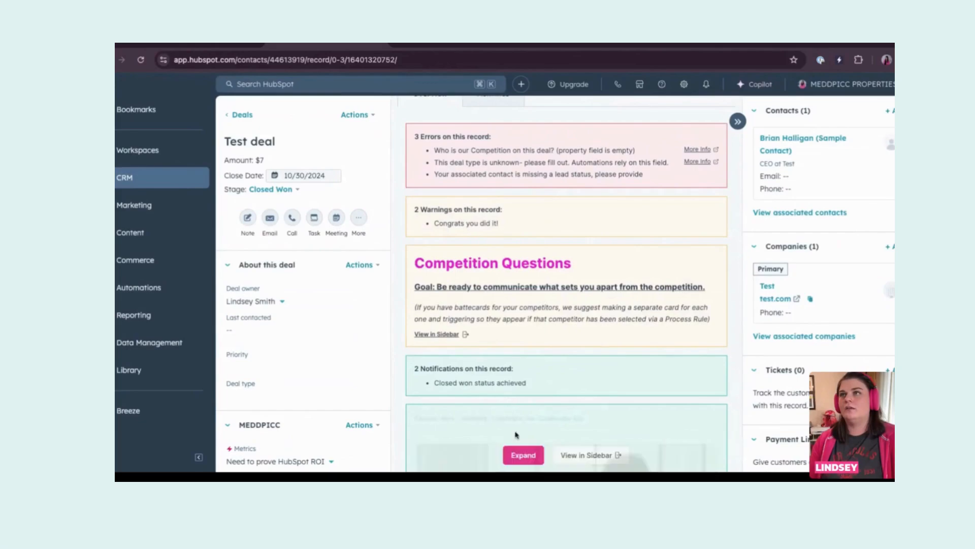
triple_click(494, 223)
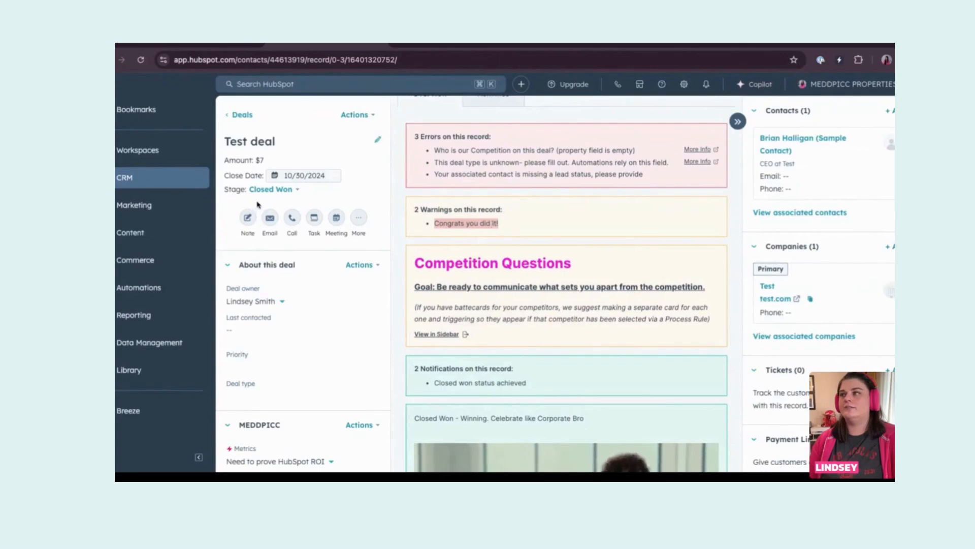
mouse_move(499, 292)
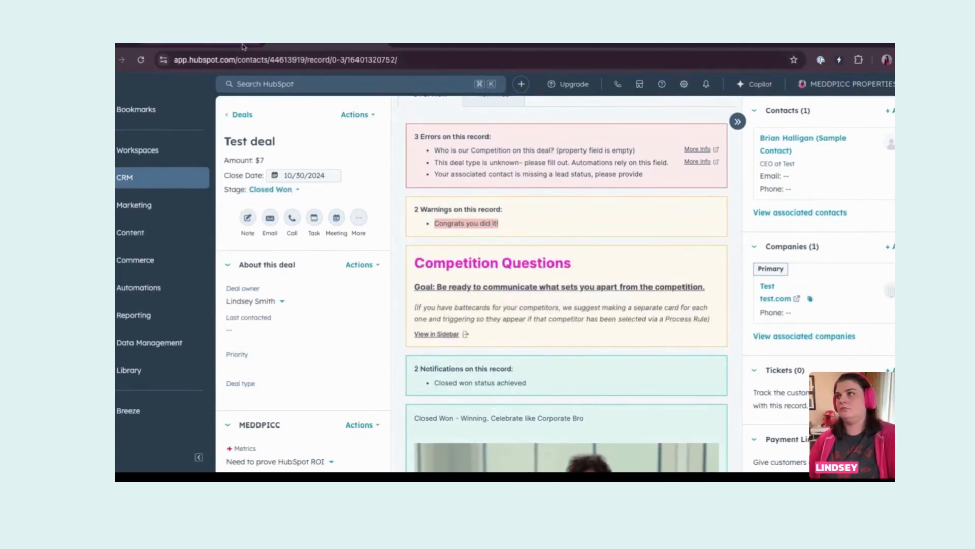
In Supered, search the process rules for "psm" and add the PRC tag to the PSM - closed won rule
click(216, 45)
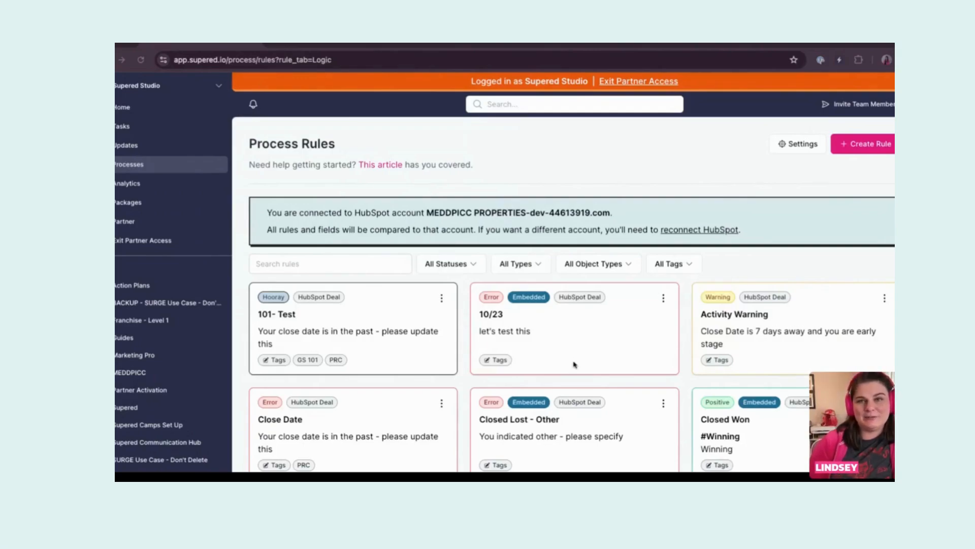
scroll(629, 350, down, 1)
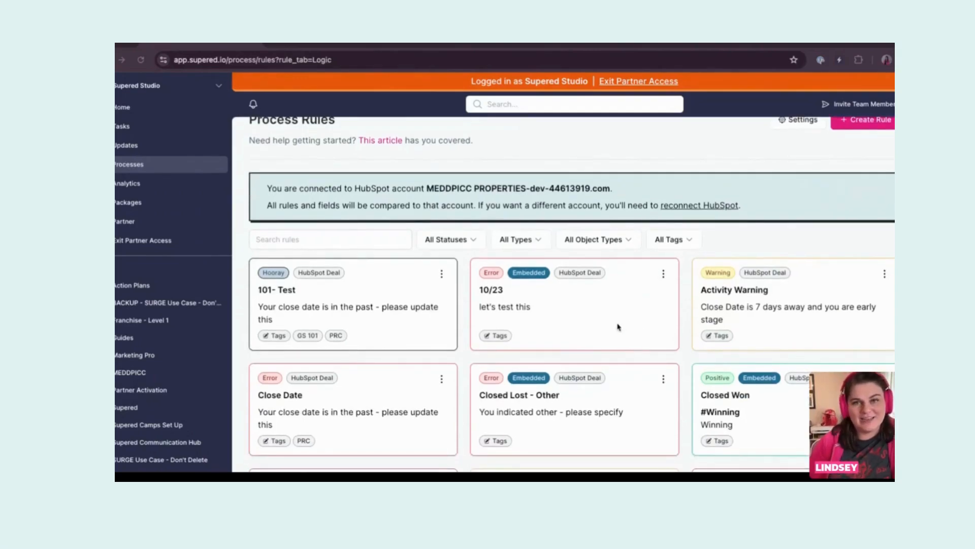
scroll(619, 328, down, 5)
scroll(492, 292, up, 6)
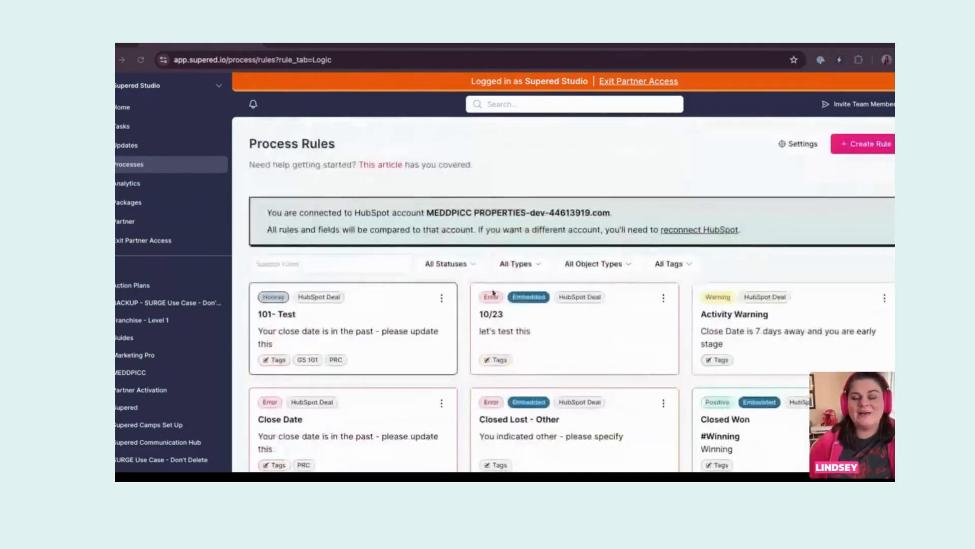
click(320, 262)
text(psm)
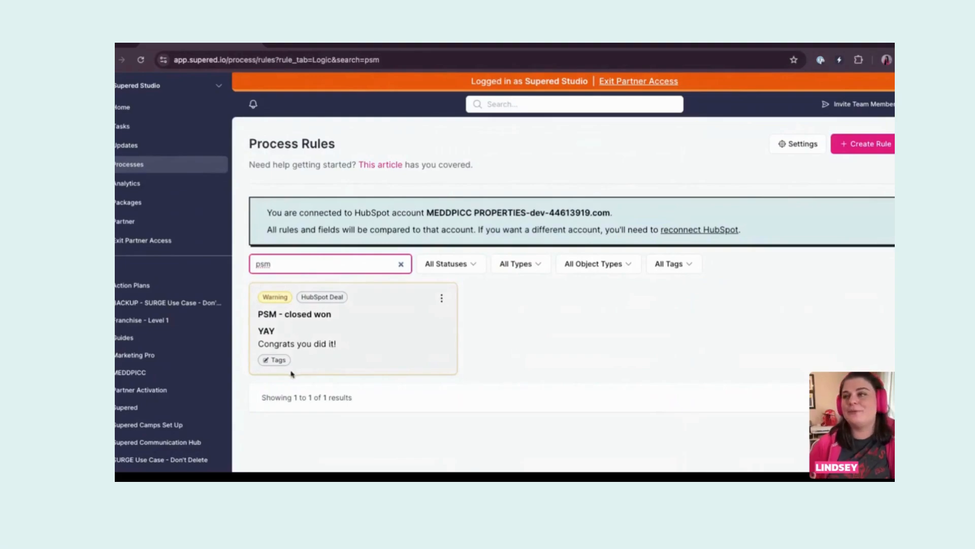
click(275, 362)
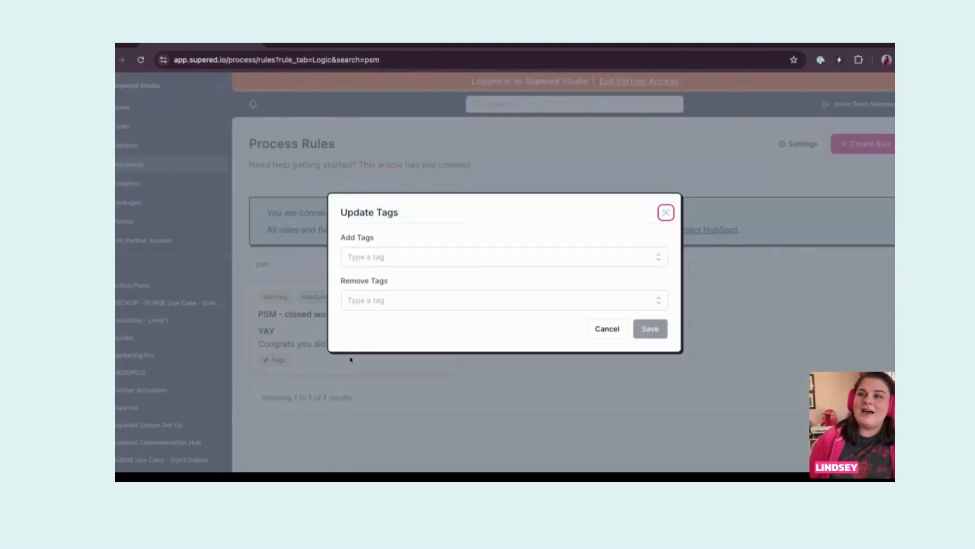
click(379, 260)
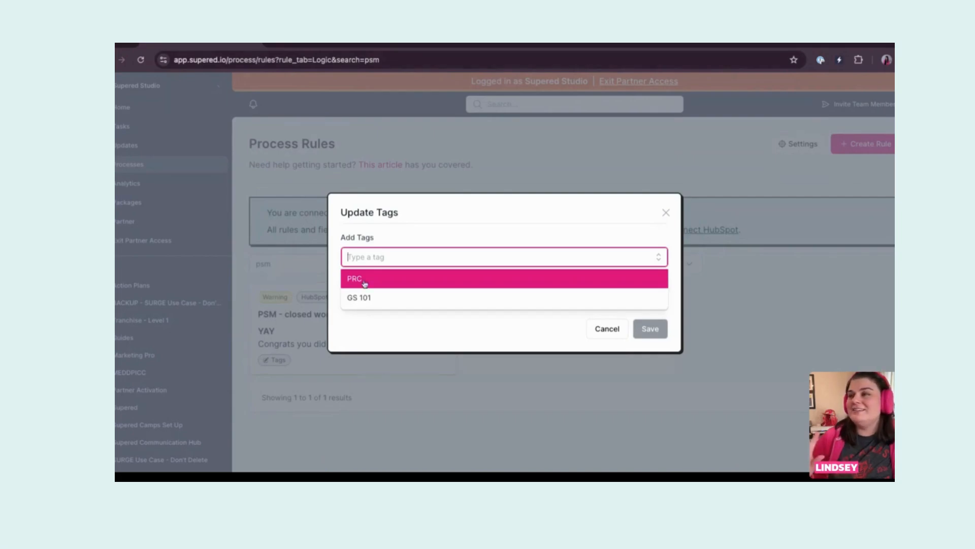
key(Return)
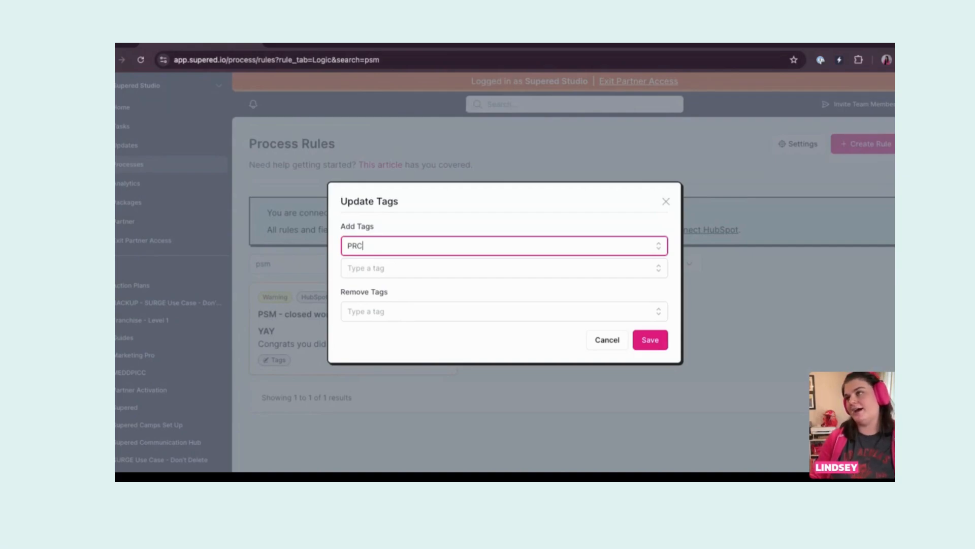
click(646, 339)
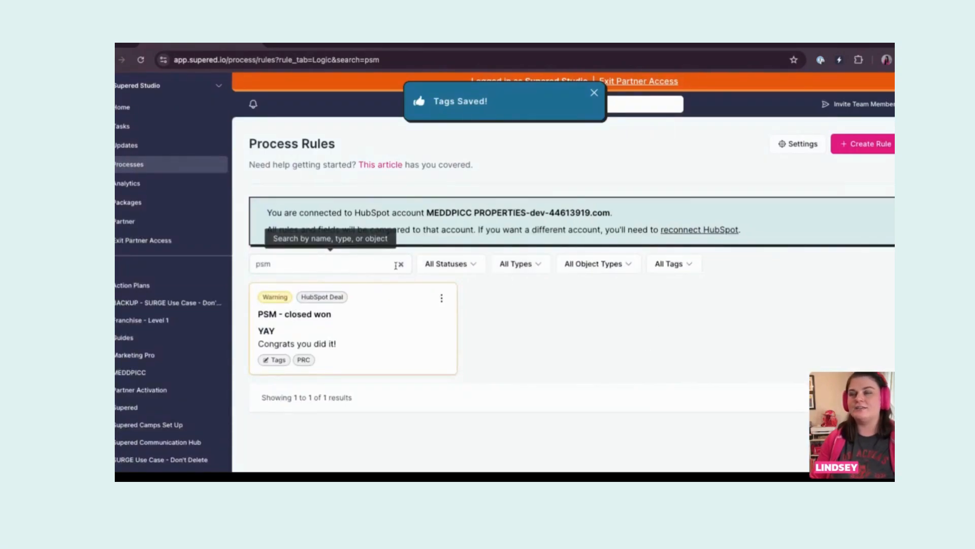
Clear the rule search and filter the process rules by the PRC tag
click(401, 264)
click(689, 265)
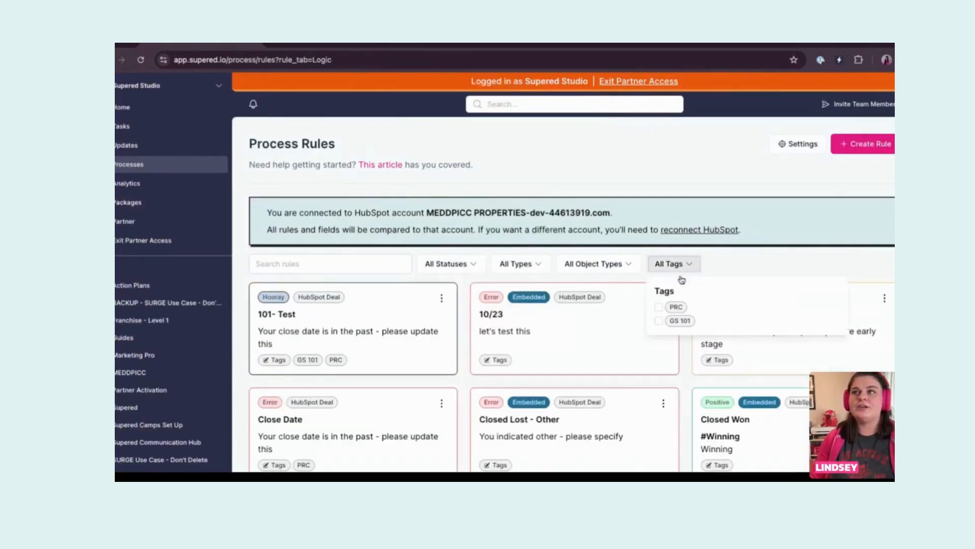
click(679, 308)
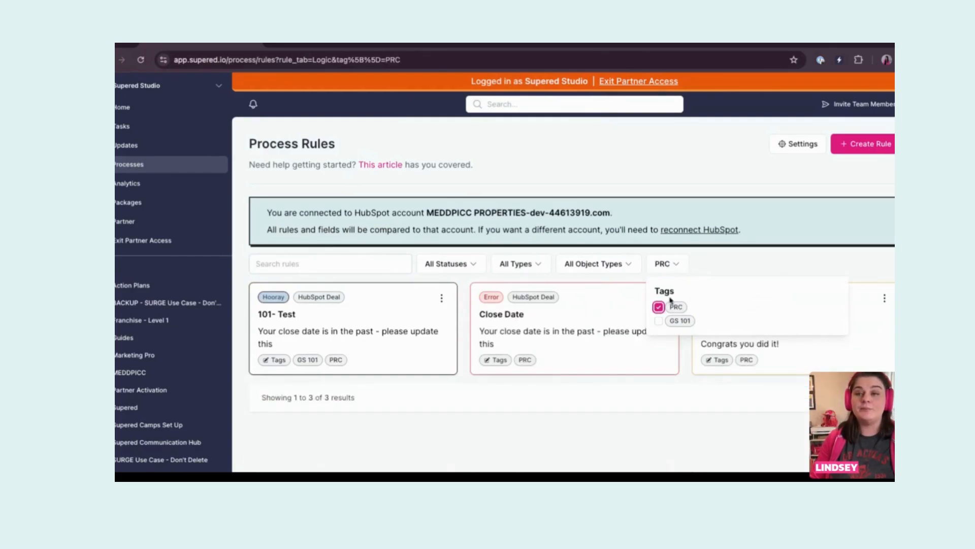
Review the object type, rule type and status filter options for the process rules without changing them
click(606, 273)
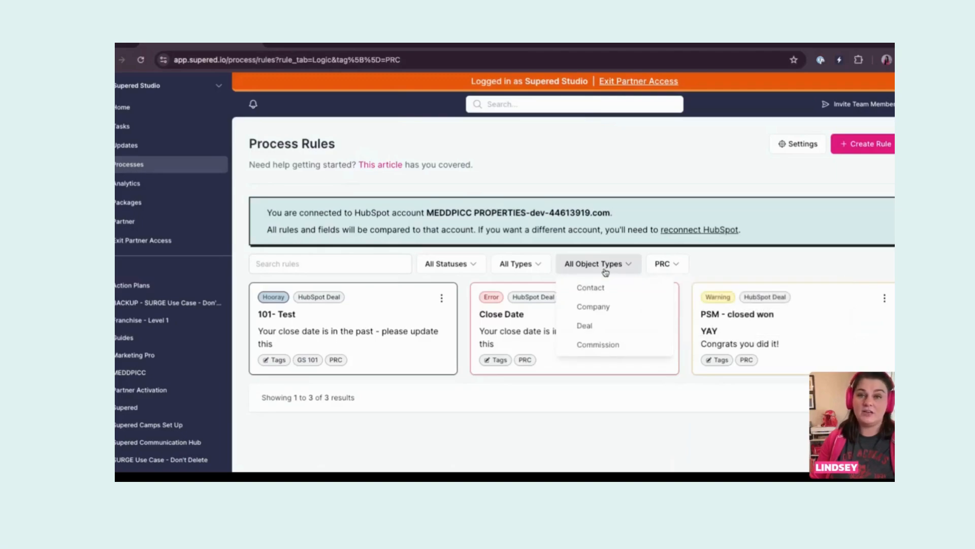
click(540, 273)
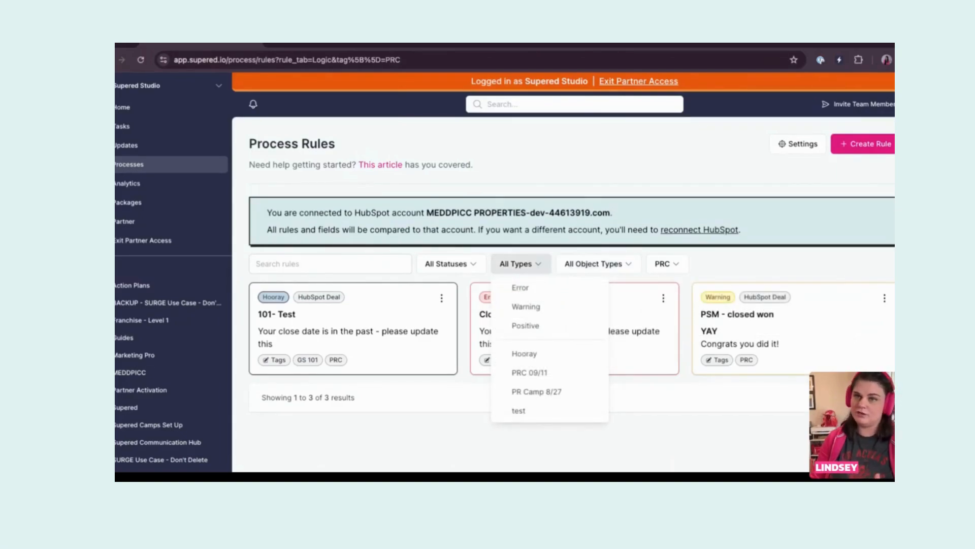
click(448, 263)
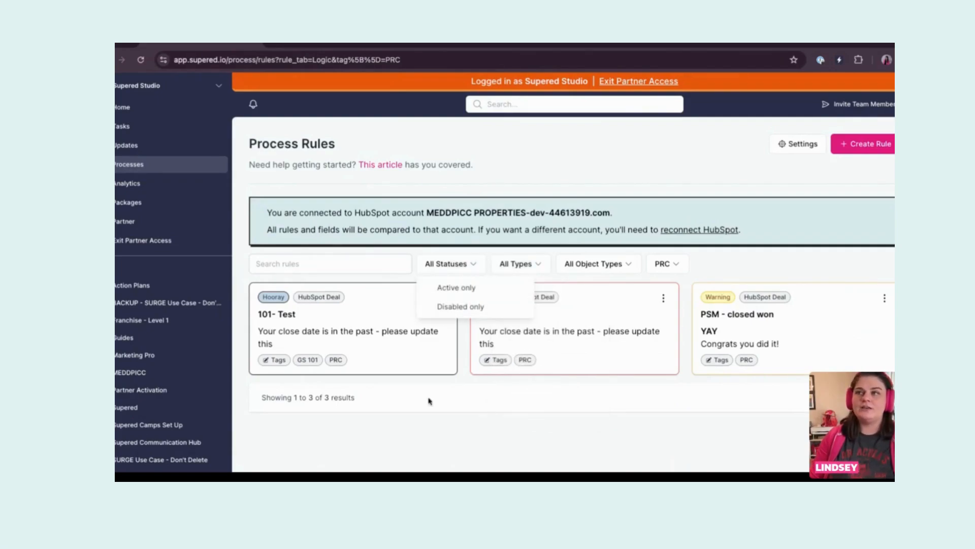
click(458, 425)
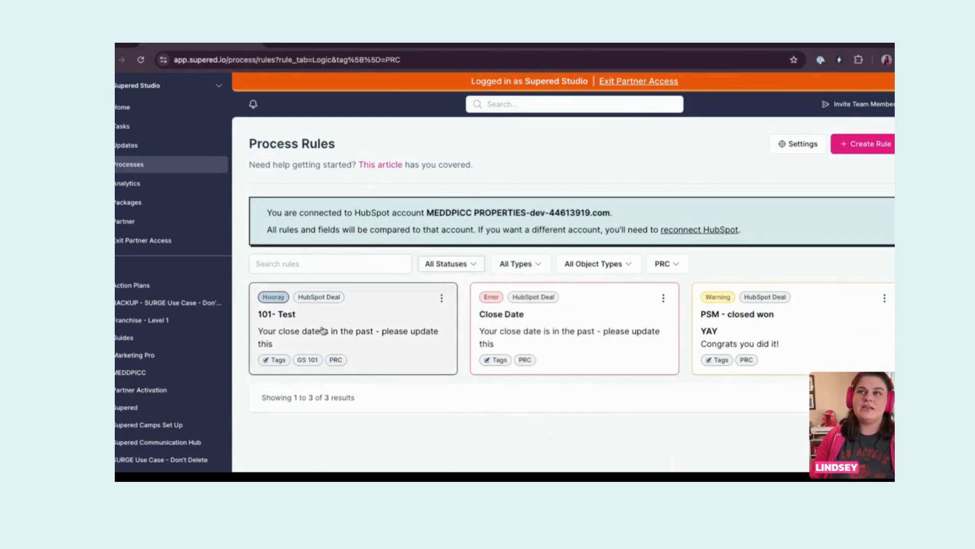
Open the 10/30 package from Partner Packages and show its build contents
click(151, 206)
click(312, 300)
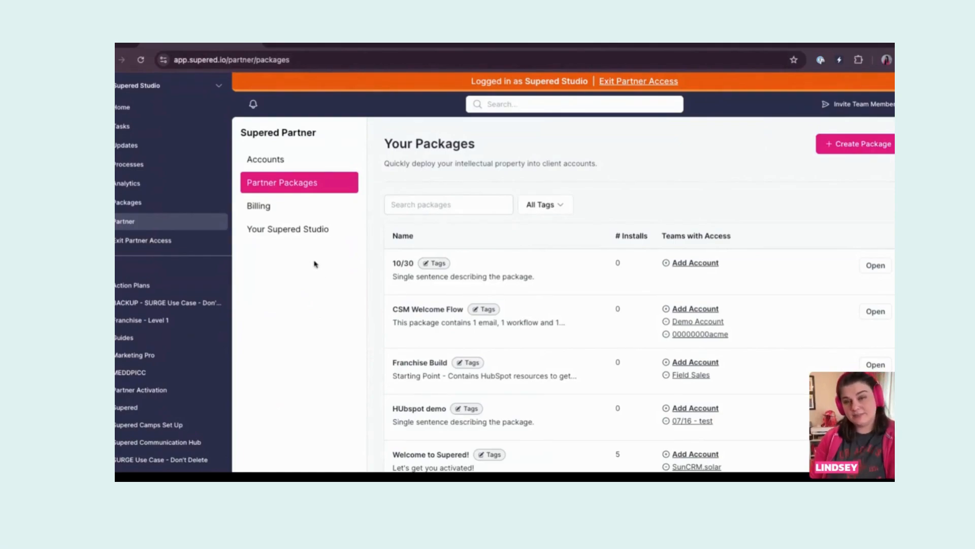
click(875, 266)
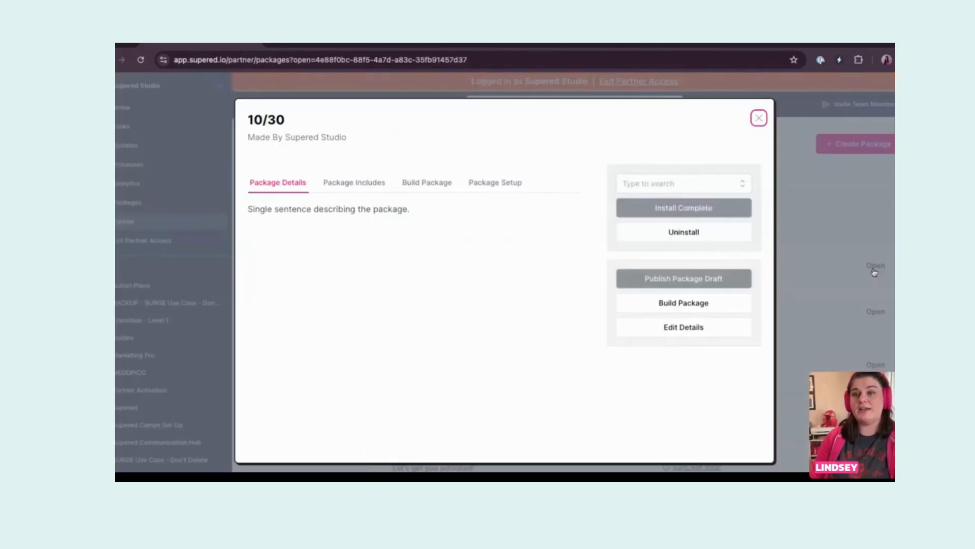
click(429, 184)
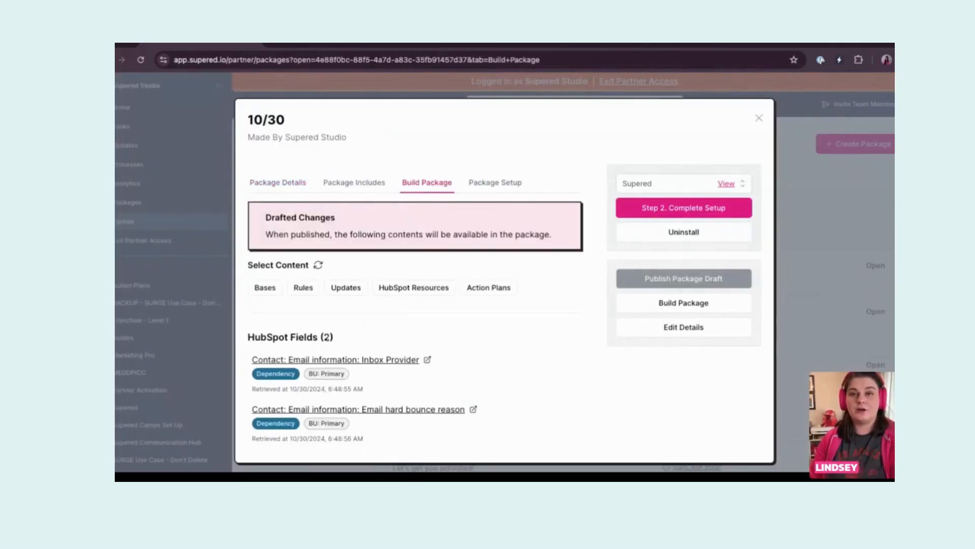
Add the process rules tagged PRC to the 10/30 package draft, save the selection and close the package
click(305, 288)
scroll(297, 392, down, 2)
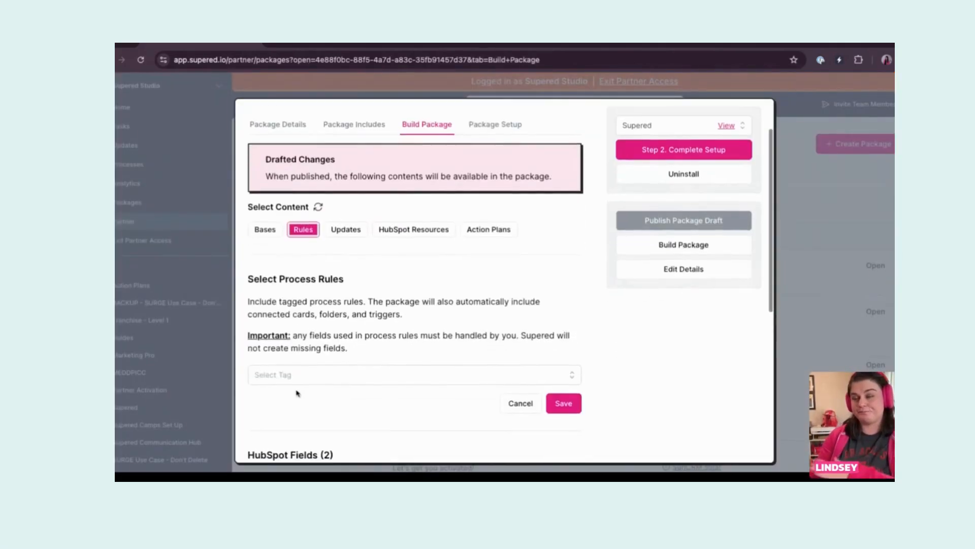
click(296, 379)
click(298, 396)
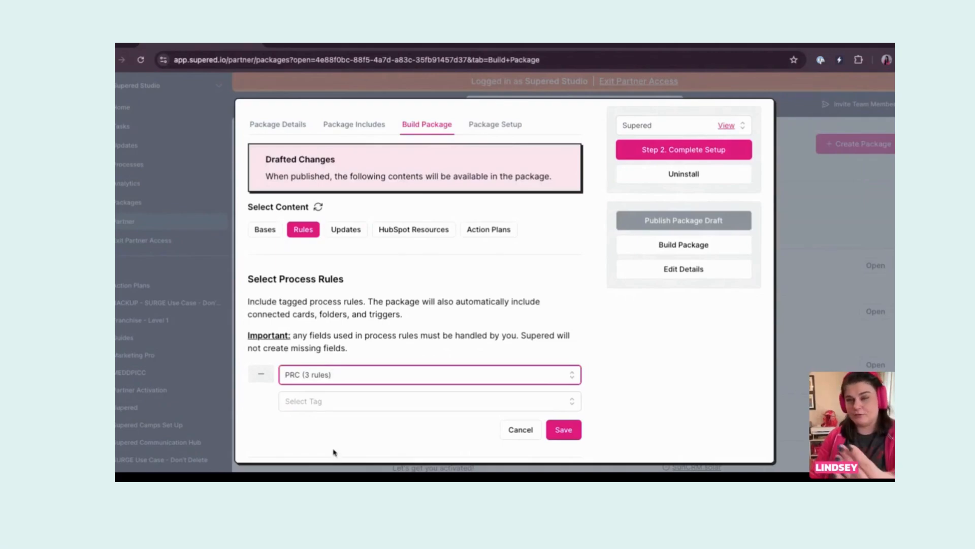
click(564, 430)
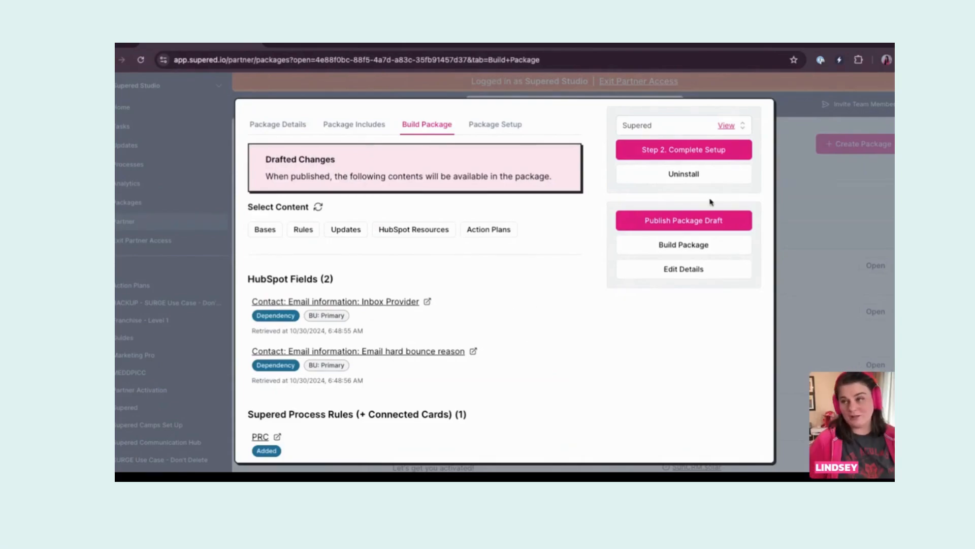
scroll(711, 199, up, 2)
click(760, 119)
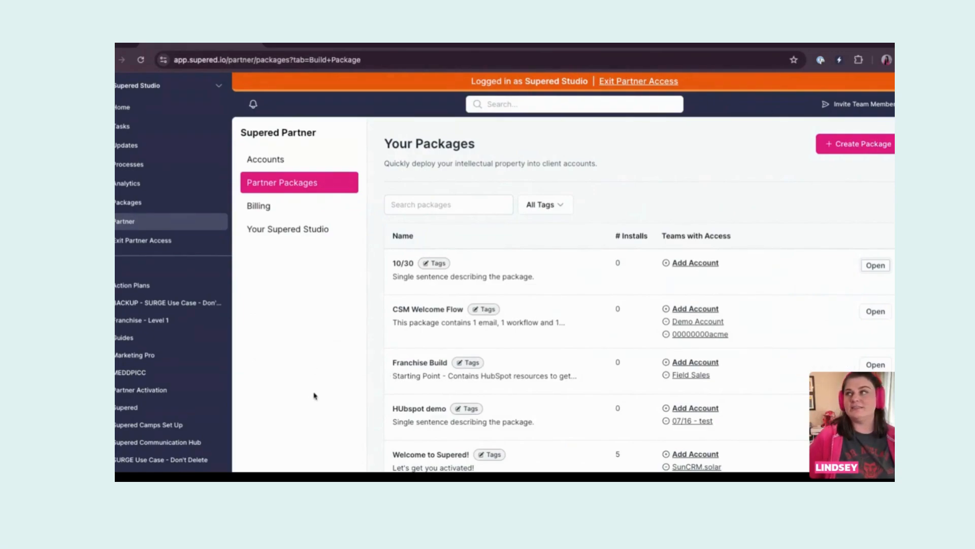
Open the account's Process Rules settings to view the custom rule types
scroll(179, 348, down, 1)
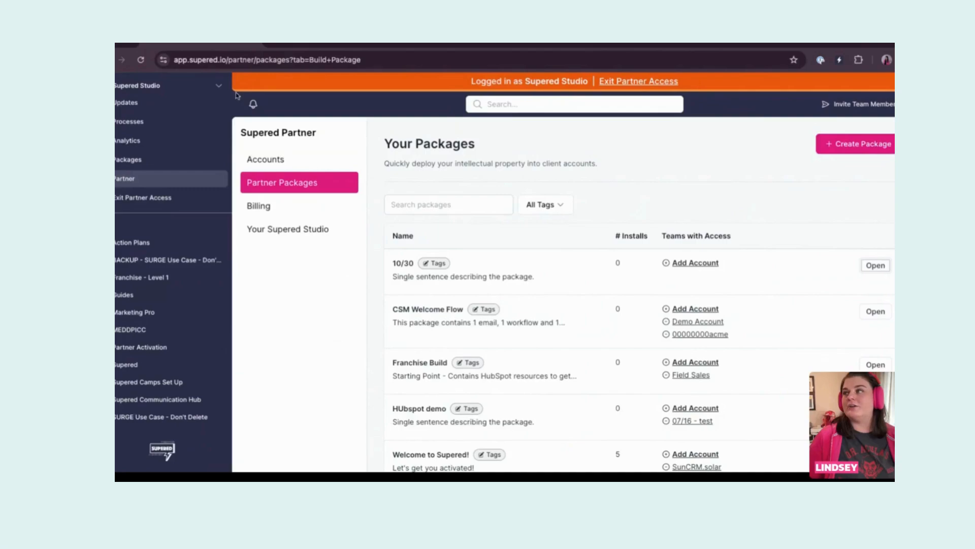
click(163, 86)
click(158, 146)
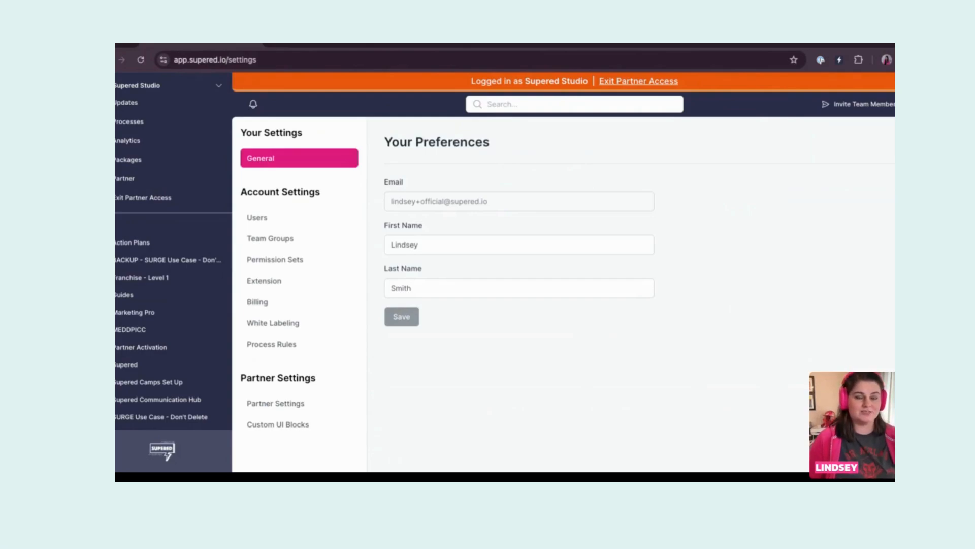
click(283, 343)
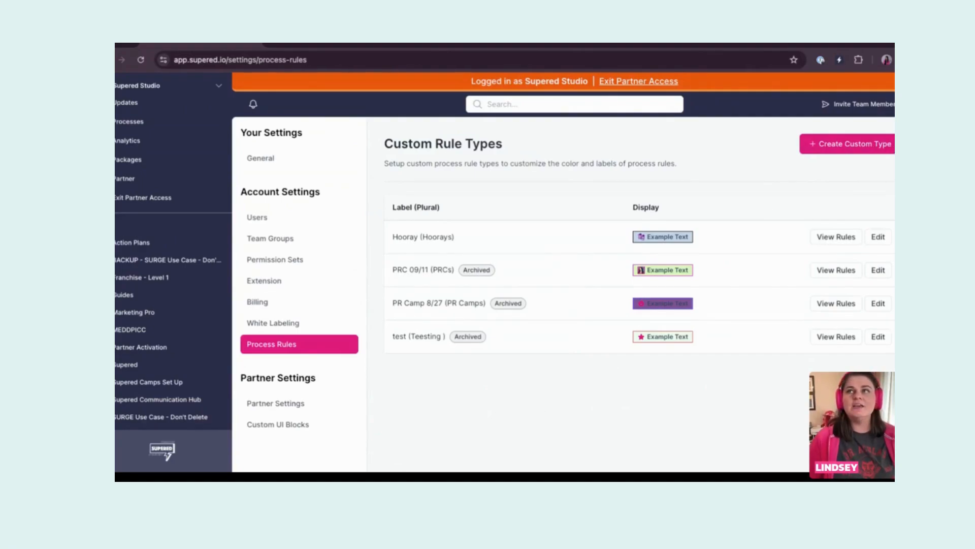
Start a new custom rule type with the singular label PRC 10/30 and the plural label PRCs
click(858, 147)
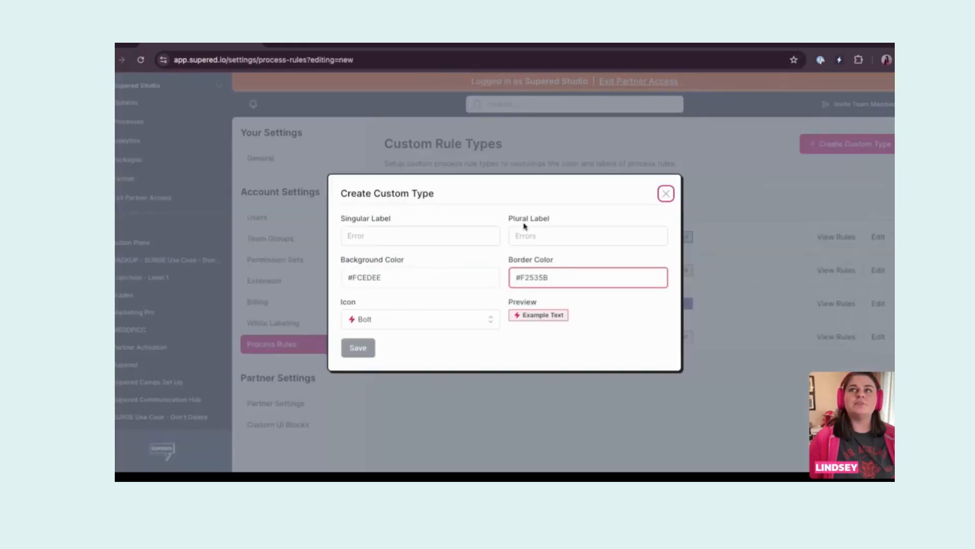
click(429, 238)
text(PRC )
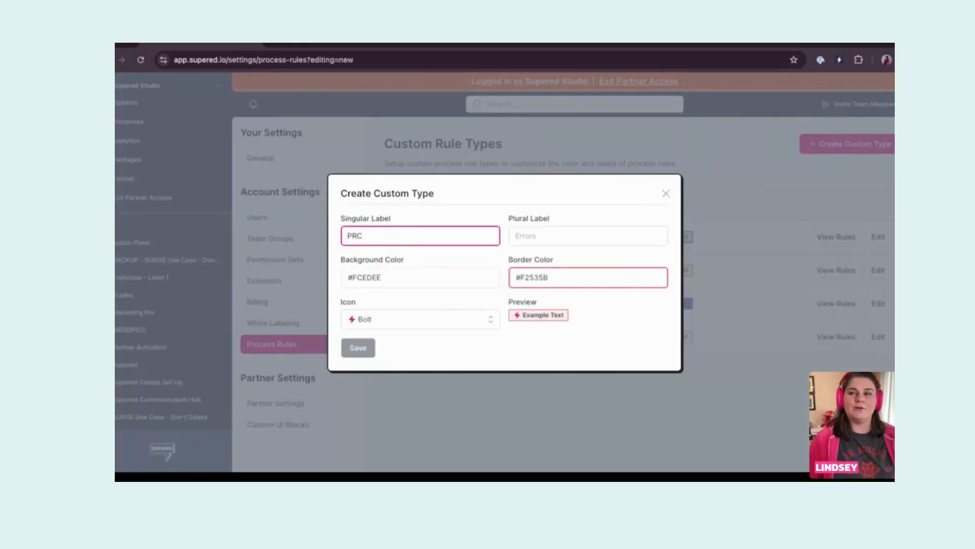
text(10/)
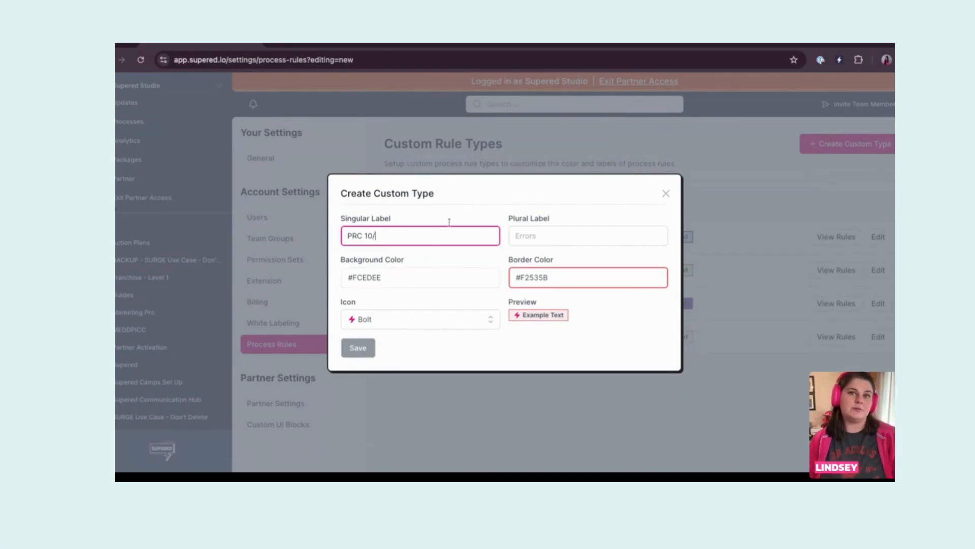
text(30)
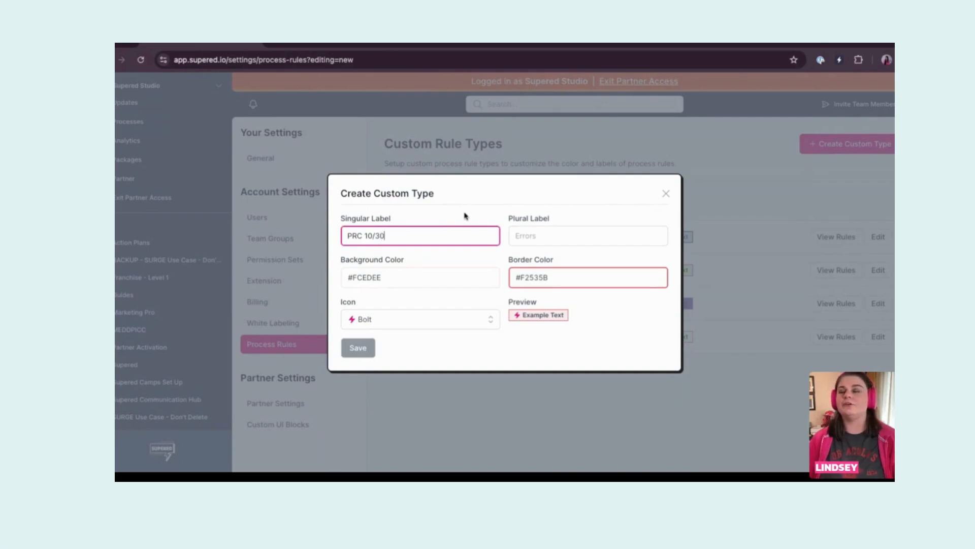
click(537, 236)
text(PRCs)
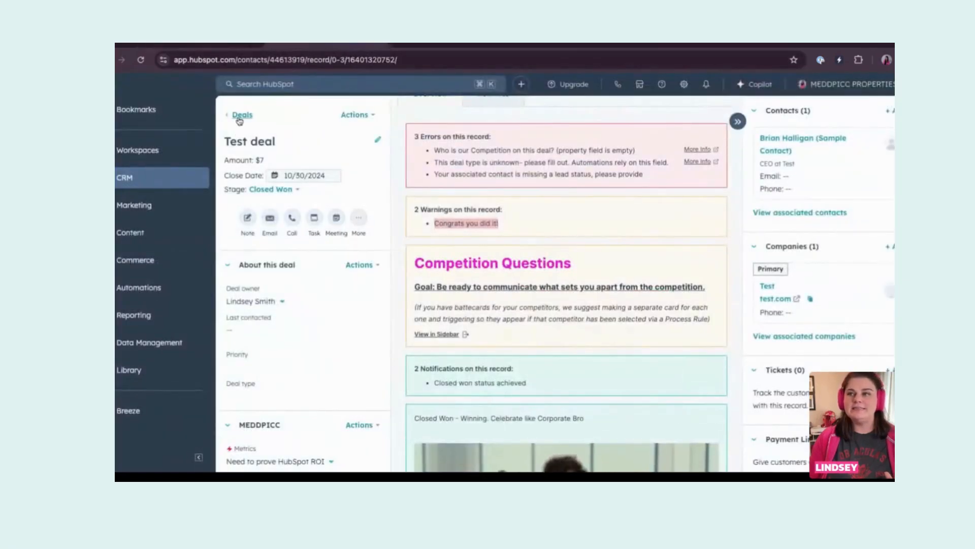
Switch to HubSpot and go from the Test deal to the deals board to view the rule tags on the cards
click(240, 119)
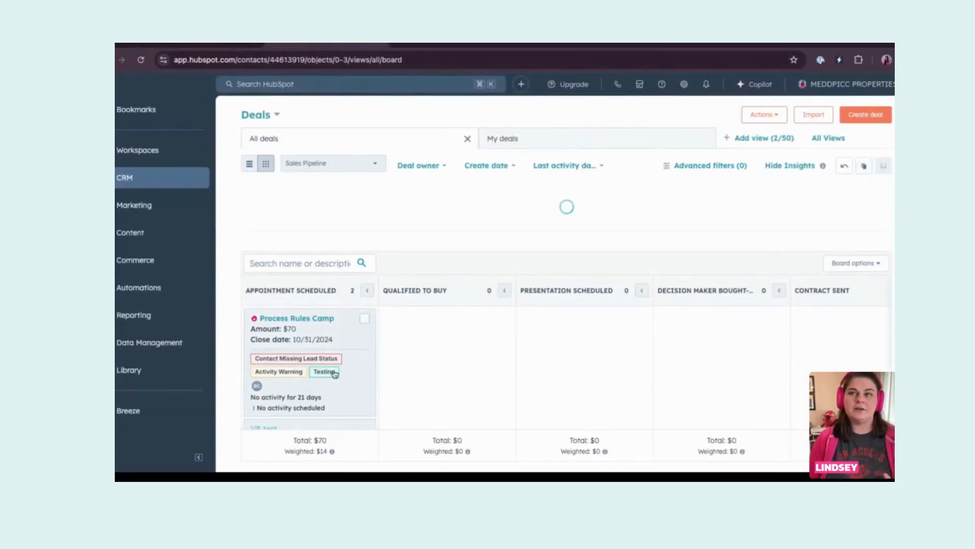
scroll(353, 398, down, 1)
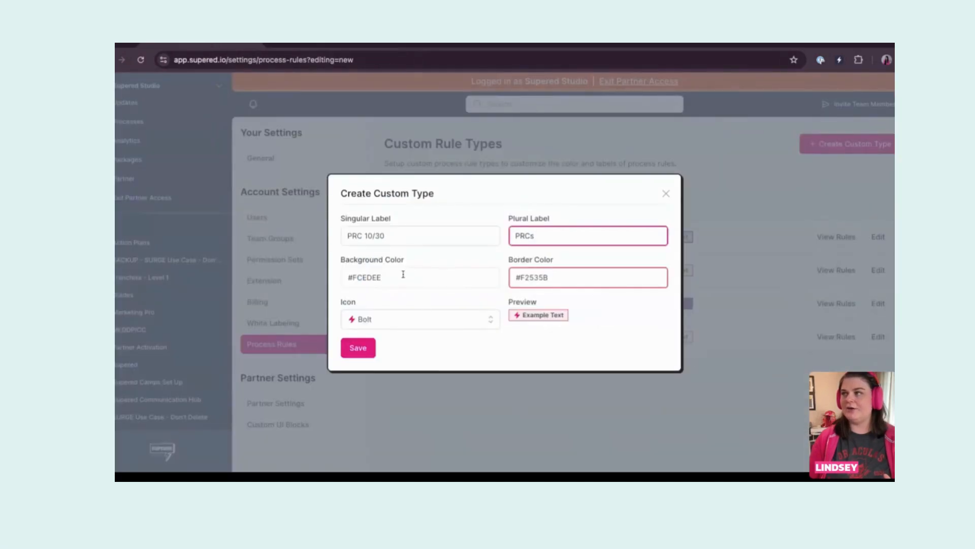
Return to the custom rule type in Supered and set its background colour to the light purple #ebdfea
click(403, 274)
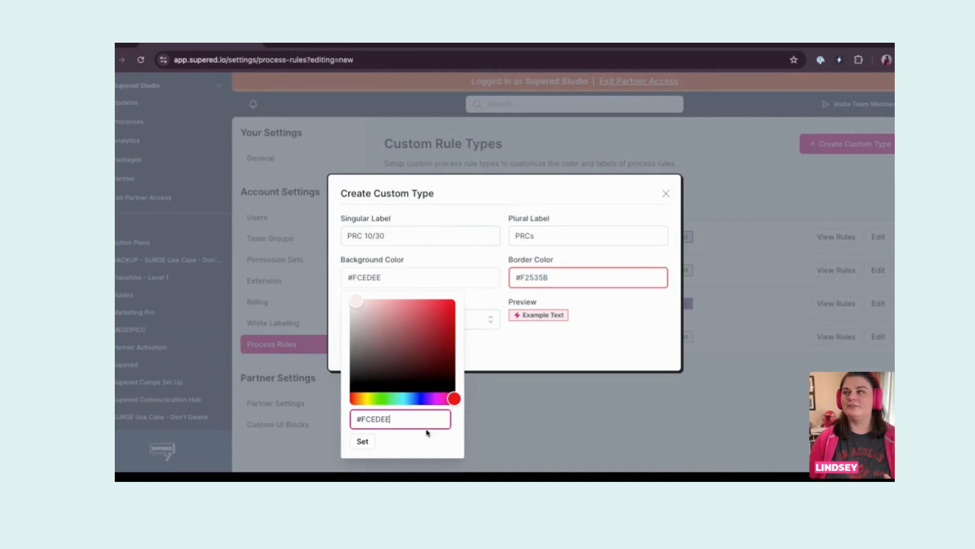
drag(451, 399, 364, 398)
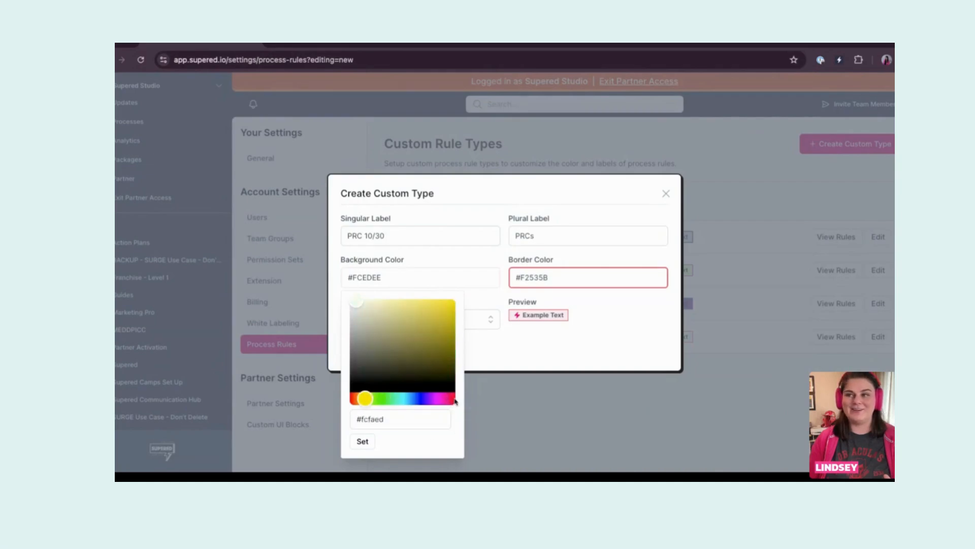
triple_click(395, 422)
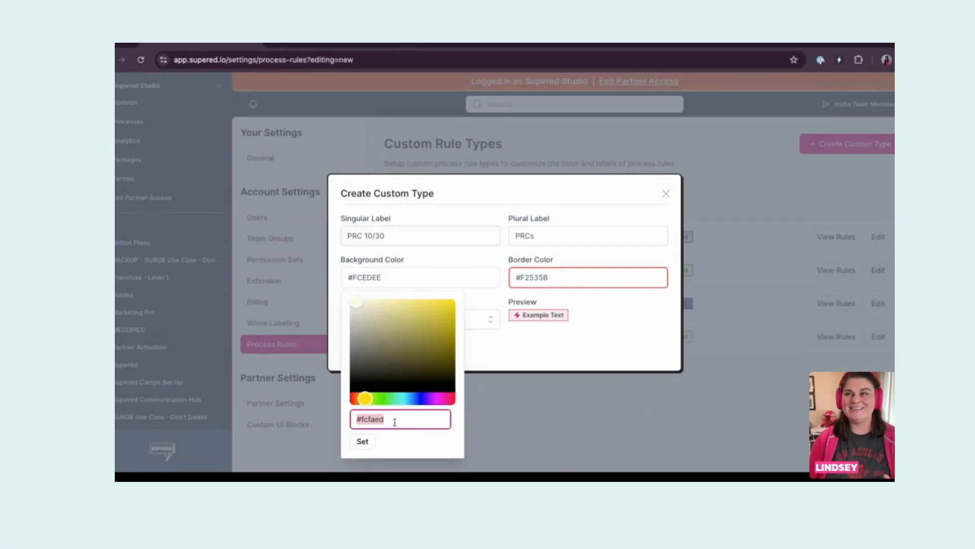
click(395, 422)
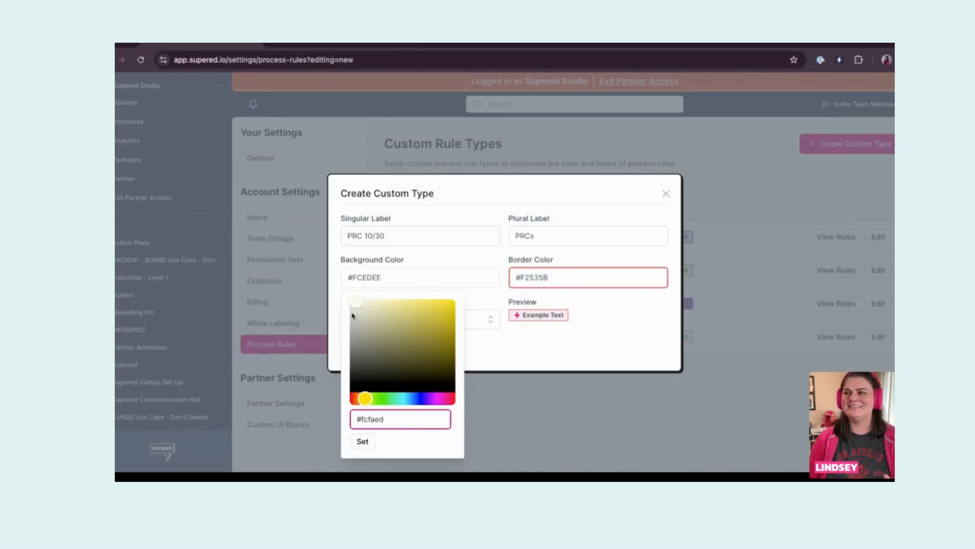
drag(358, 305, 438, 348)
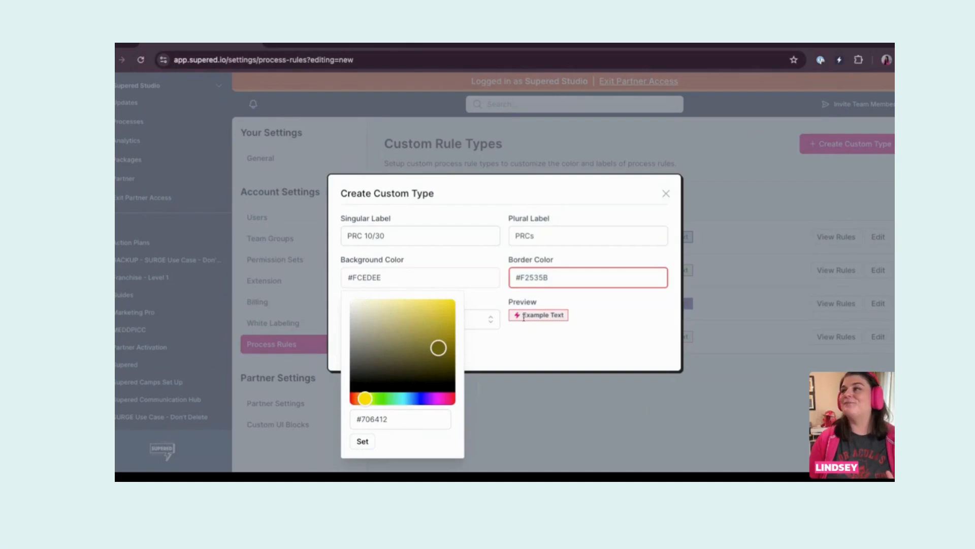
click(440, 349)
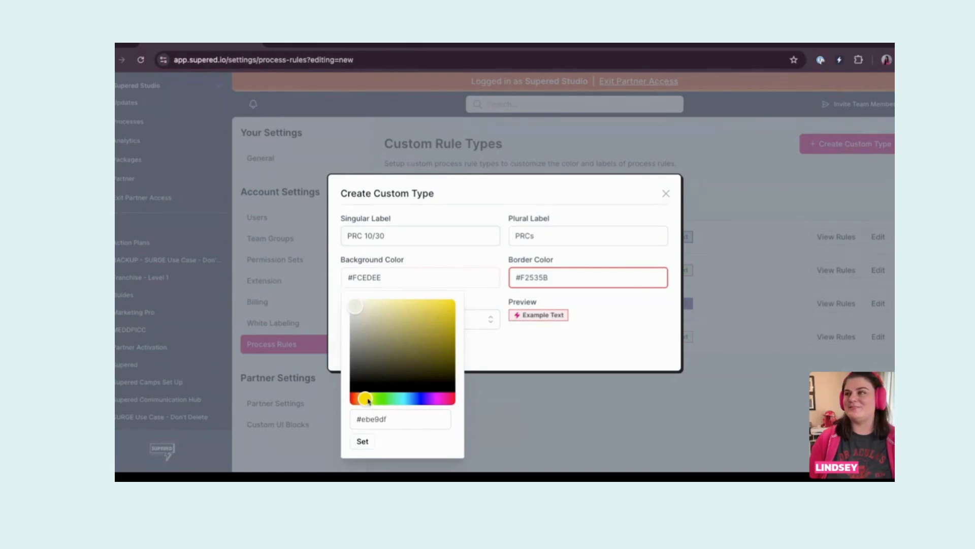
mouse_move(369, 401)
mouse_down()
mouse_move(412, 399)
mouse_move(357, 400)
mouse_move(439, 399)
mouse_up()
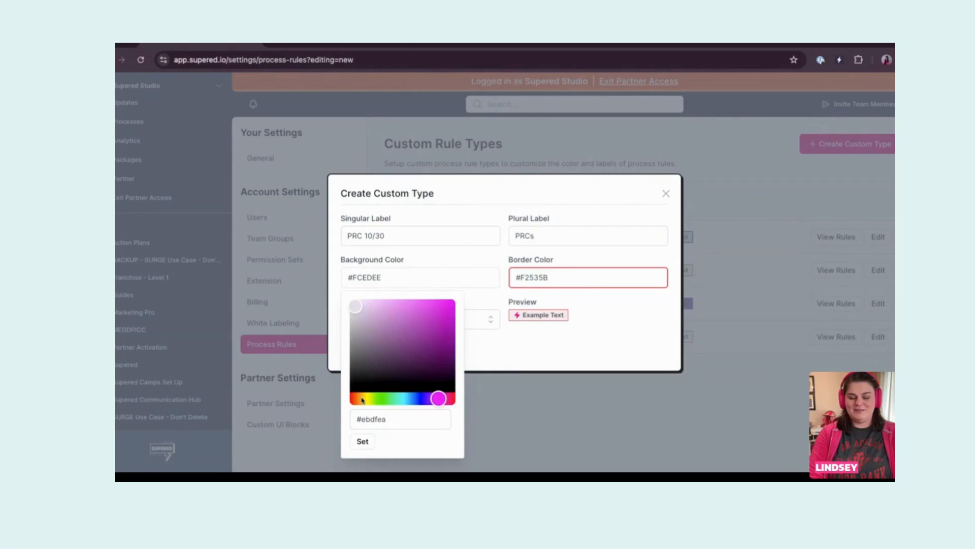
click(521, 350)
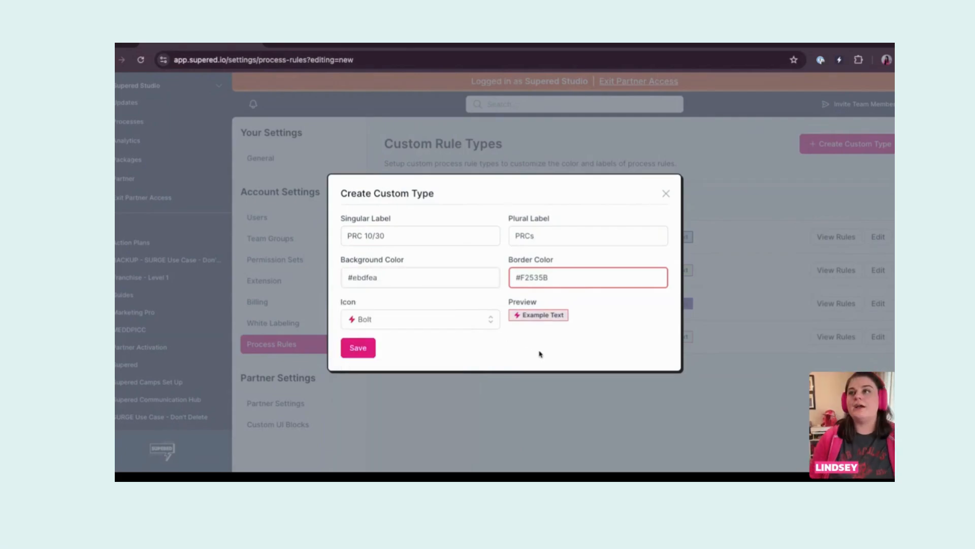
Set the custom rule type's border colour to the near-black #050101
click(558, 283)
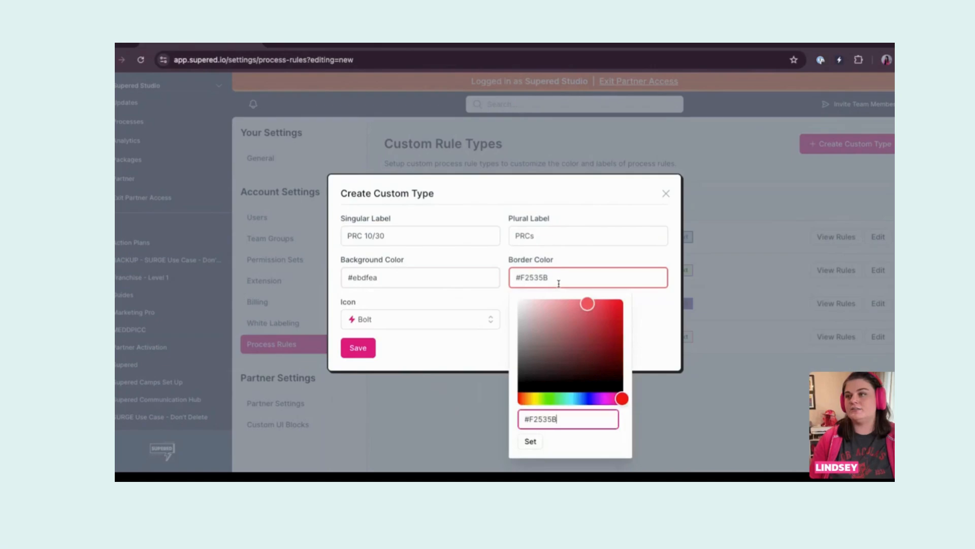
drag(588, 304, 603, 383)
click(647, 318)
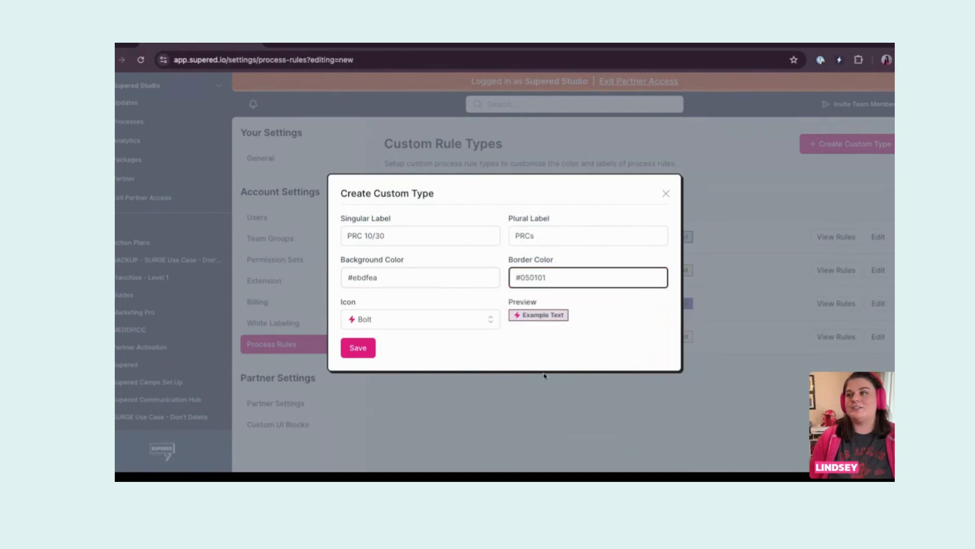
Check the tag icons on HubSpot's Closed Won deals, give the custom type the SuperedJAM icon and save it
click(431, 323)
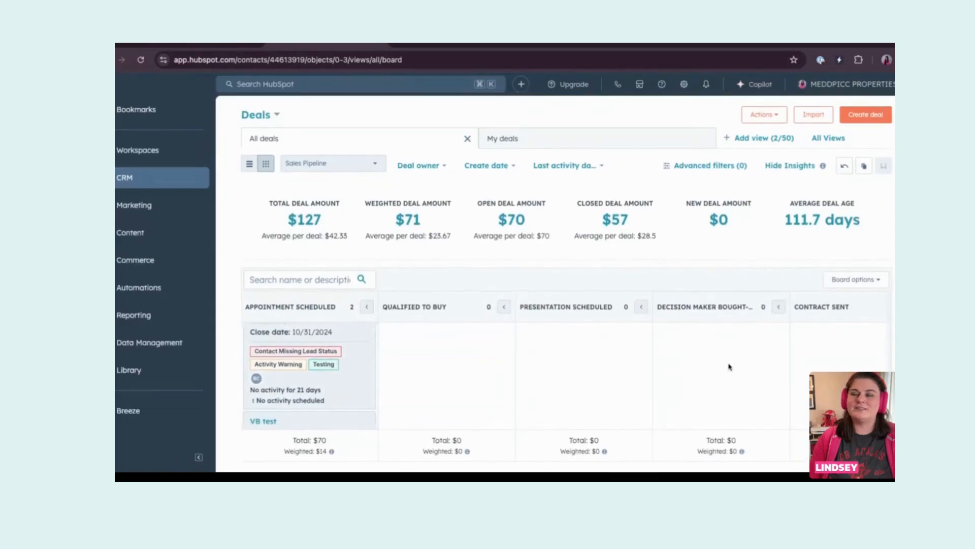
scroll(721, 366, right, 5)
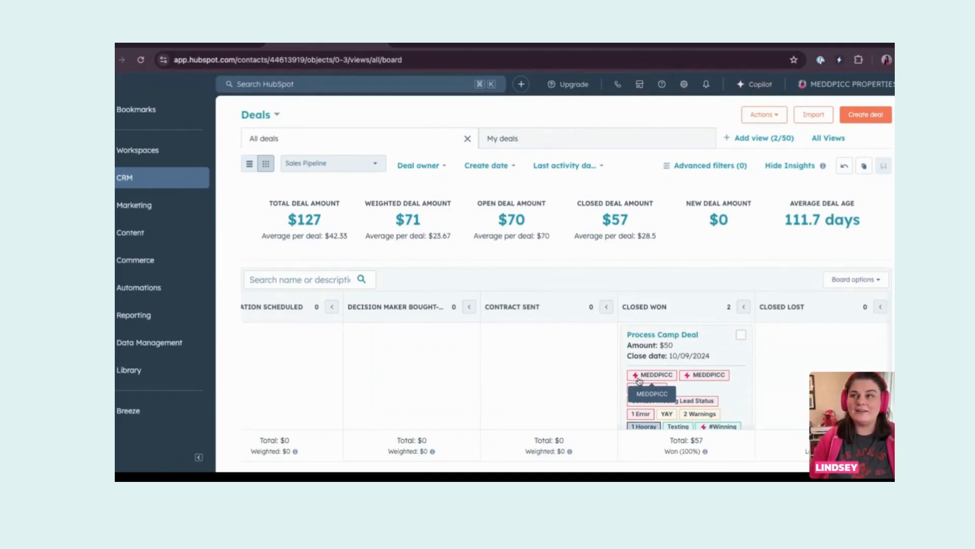
scroll(639, 383, down, 1)
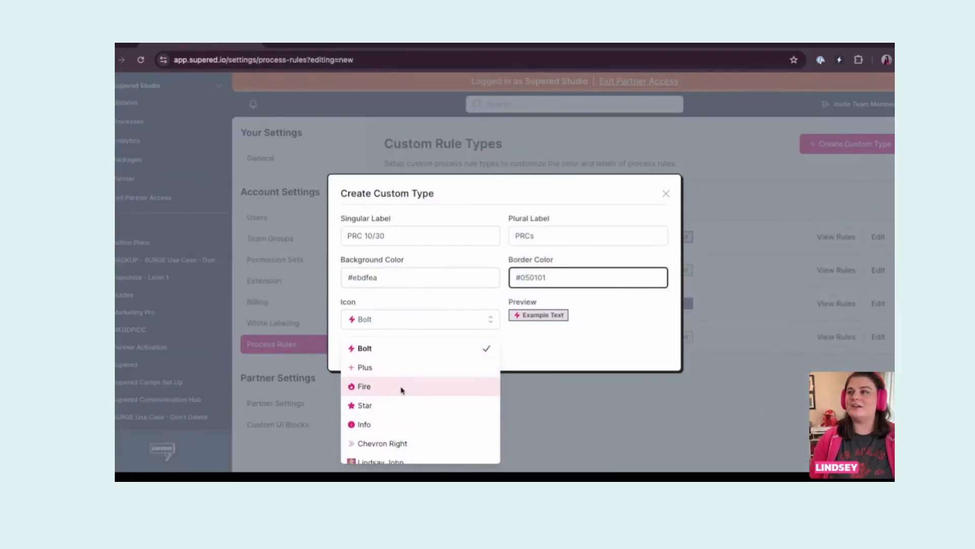
scroll(401, 389, down, 2)
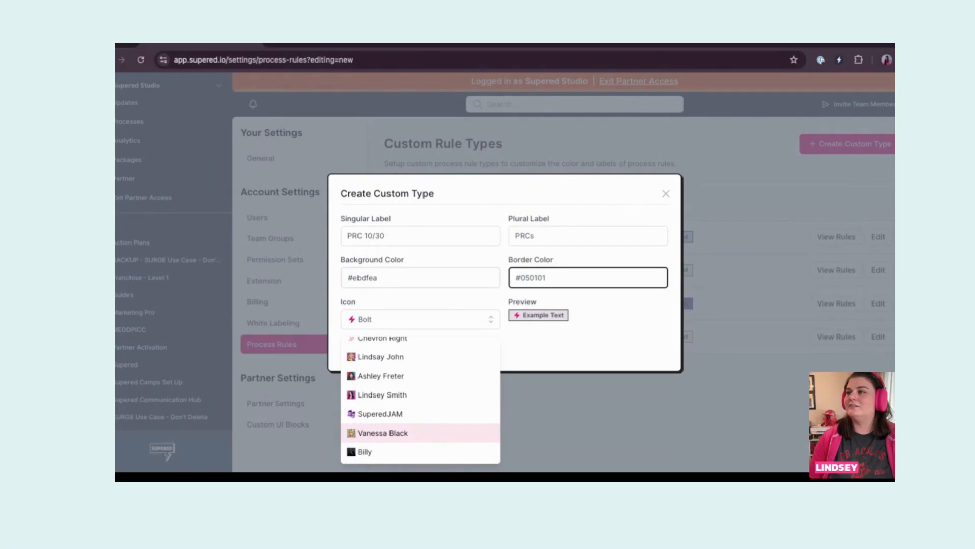
scroll(401, 426, up, 1)
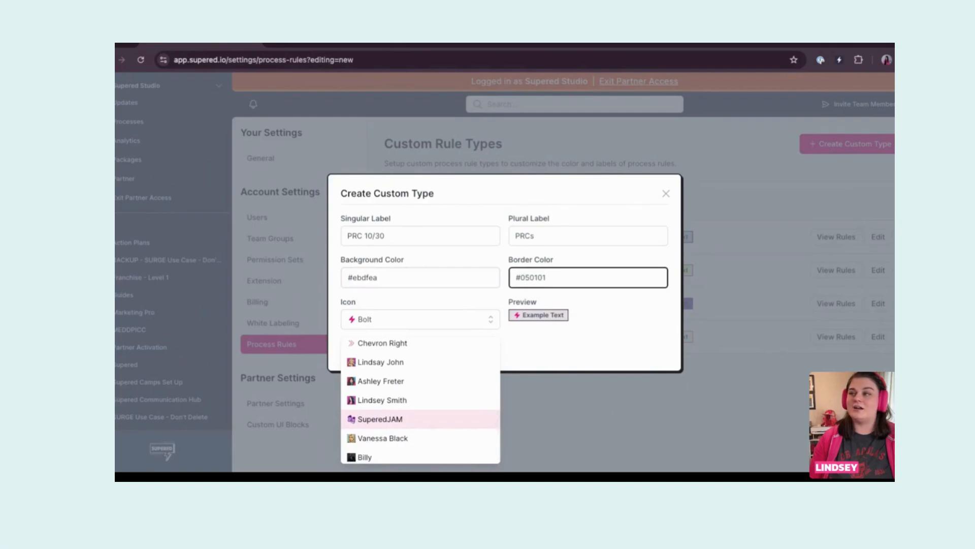
click(395, 420)
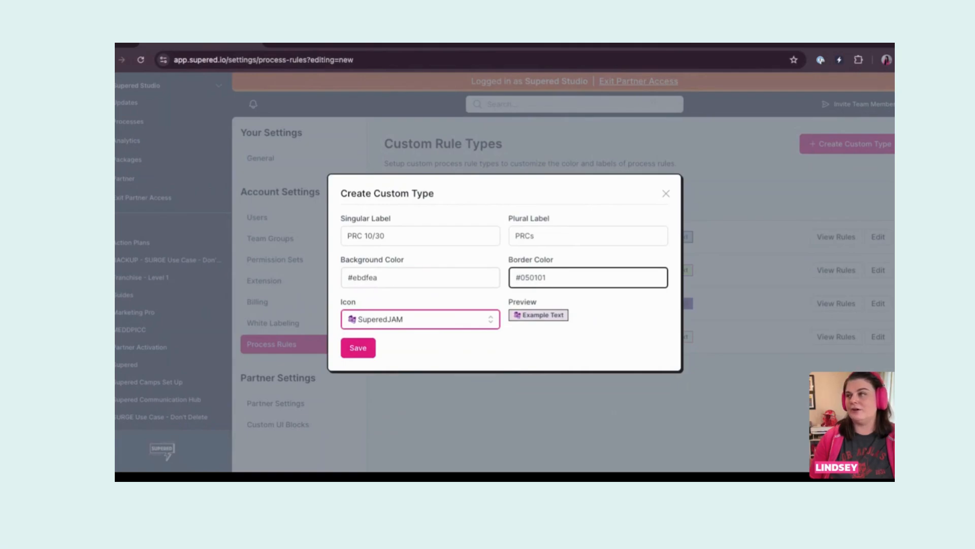
click(362, 354)
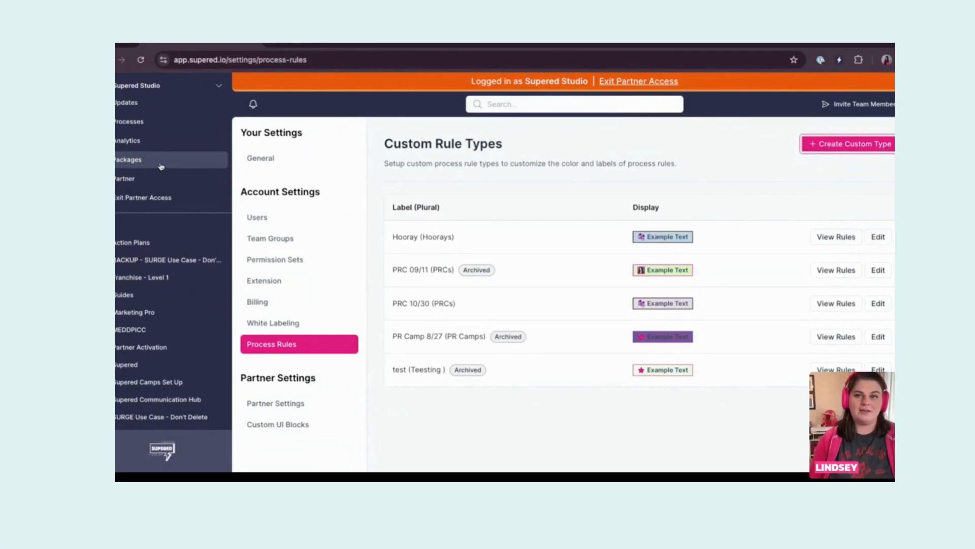
Search the process rules for "psm" and open the PSM - closed won rule
click(148, 122)
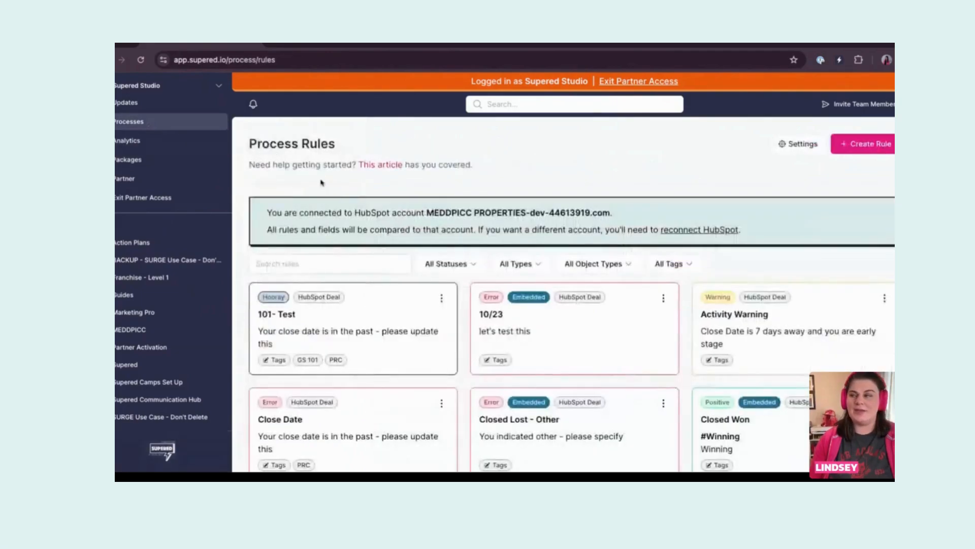
click(338, 264)
text(psm)
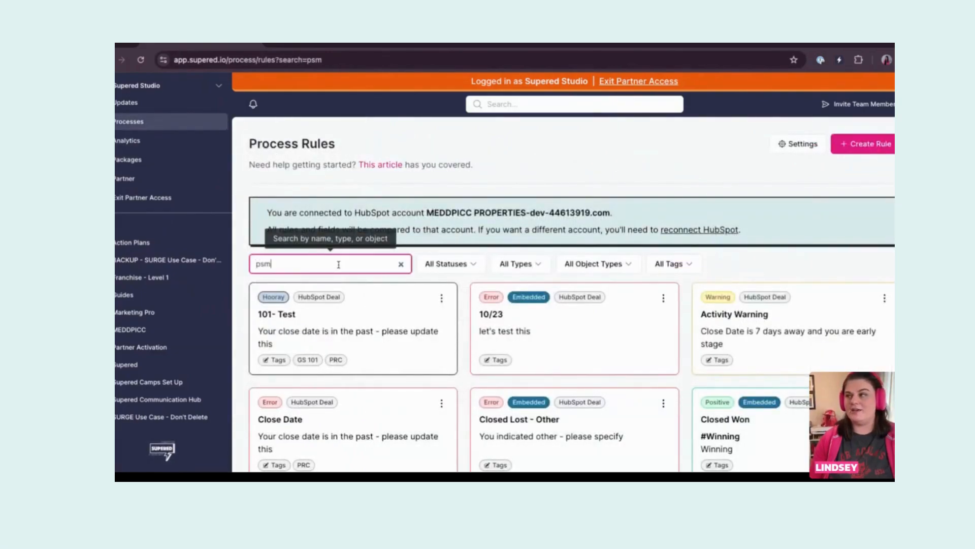
click(356, 344)
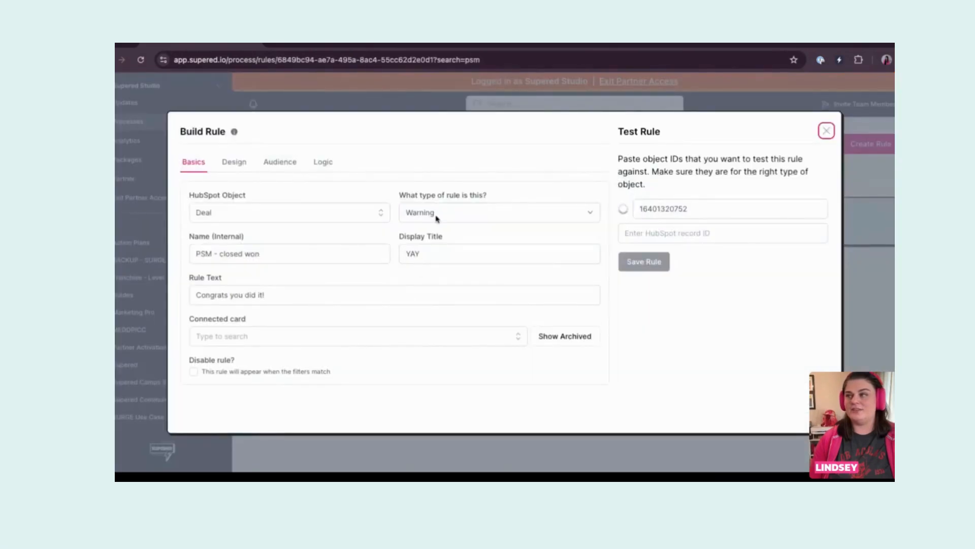
Change the rule's type to PRC 10/30, save it and filter the process rules by that type
click(436, 218)
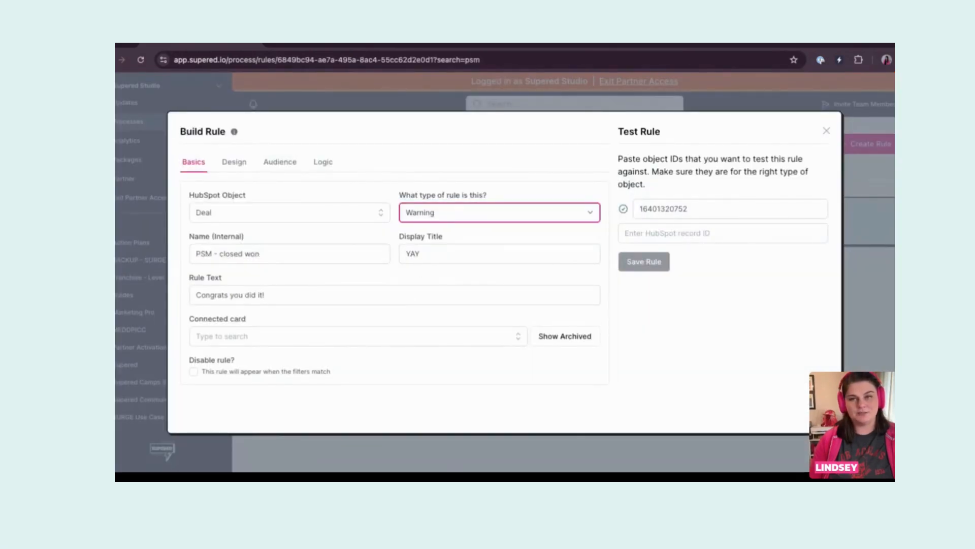
click(468, 257)
click(635, 261)
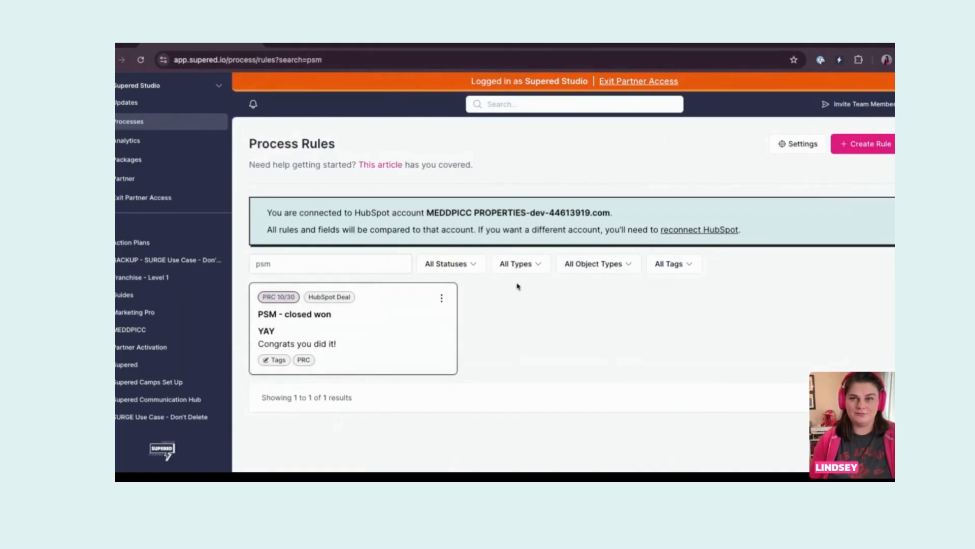
click(518, 263)
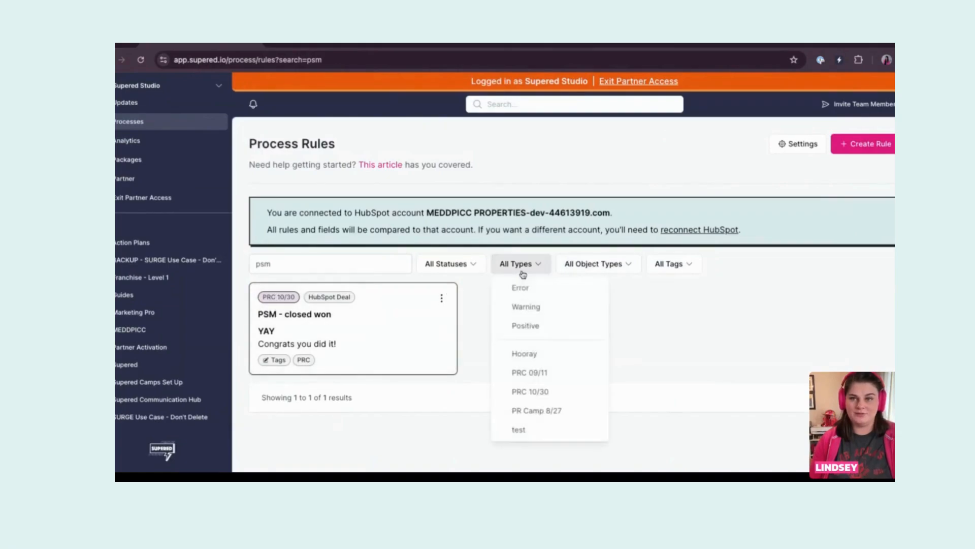
click(555, 394)
Switch to HubSpot, reload the deals board and open the Test deal from the Closed Won stage to check its rule display
click(325, 44)
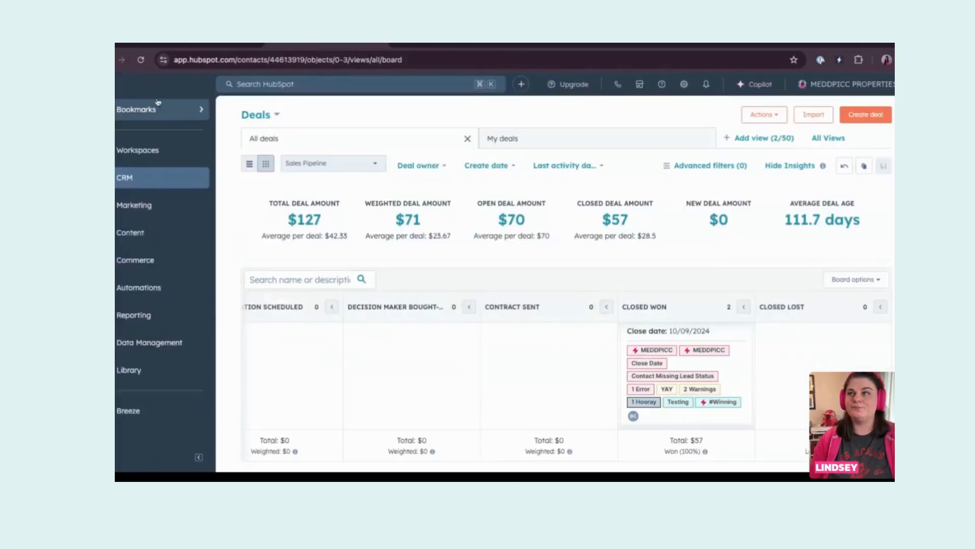
click(141, 60)
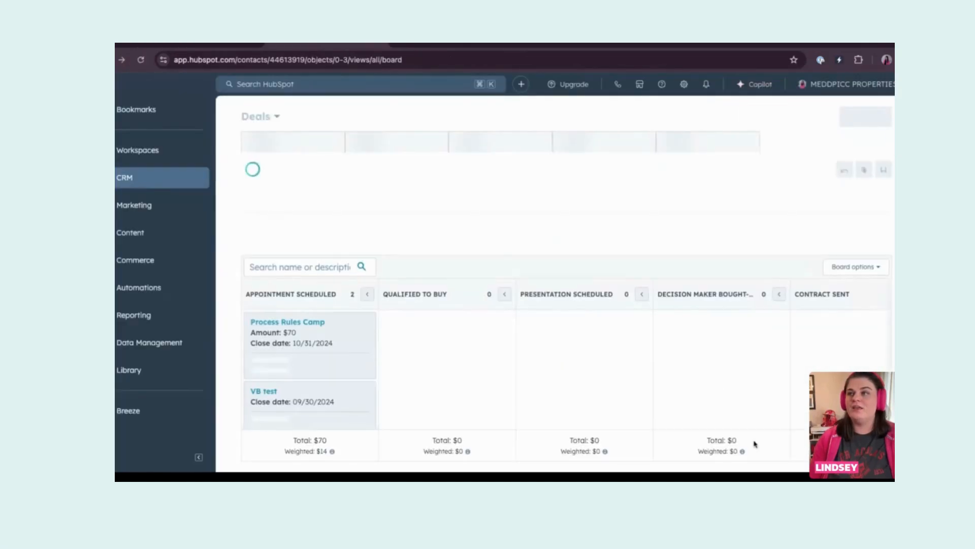
scroll(663, 366, right, 6)
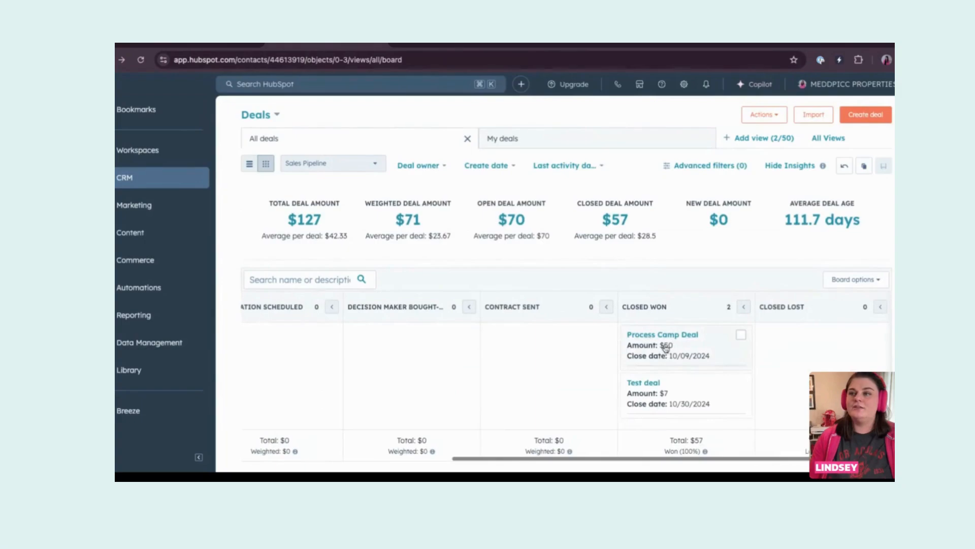
scroll(664, 348, down, 5)
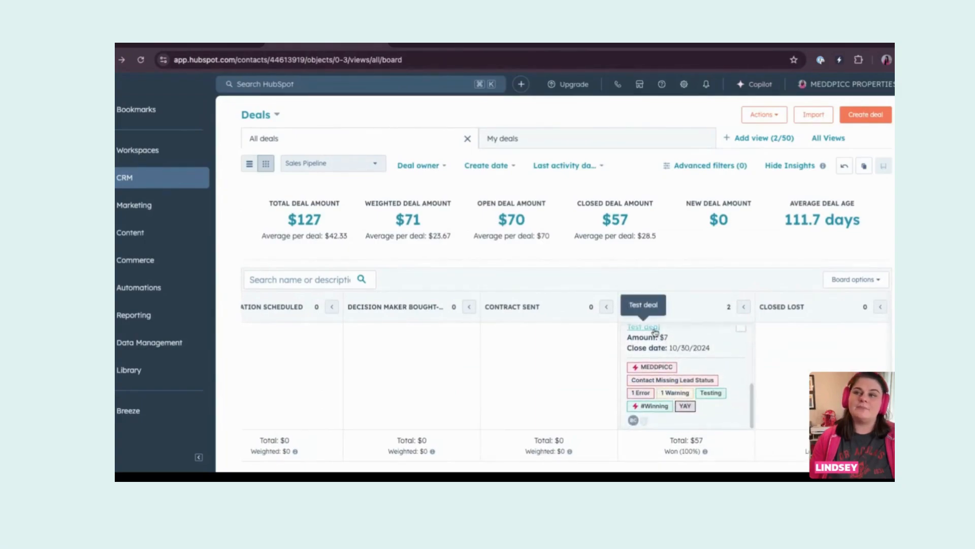
click(644, 328)
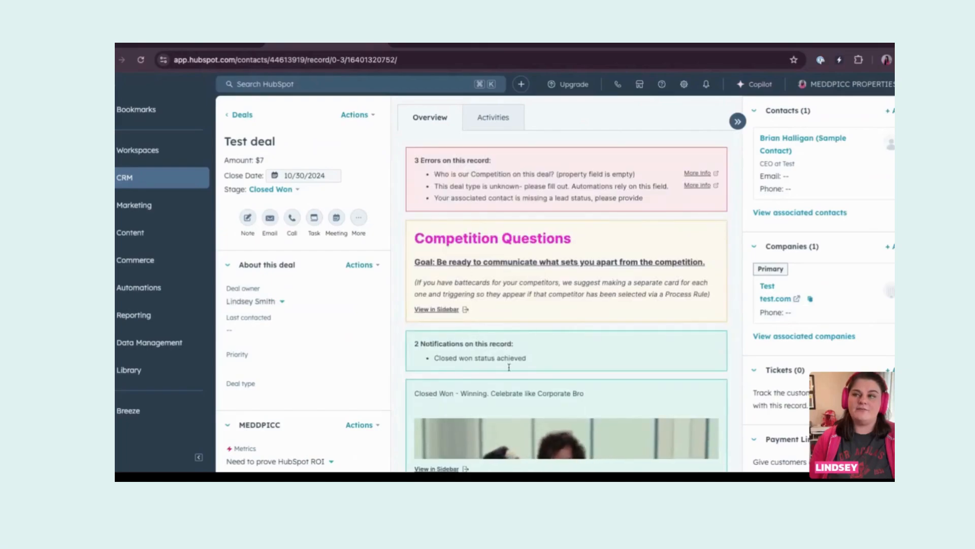
Check the PRC 10/30 notice on the Test deal, and in Supered connect the "00 . CLONE ME {Client Name}" card to the PSM - closed won rule
scroll(584, 285, down, 10)
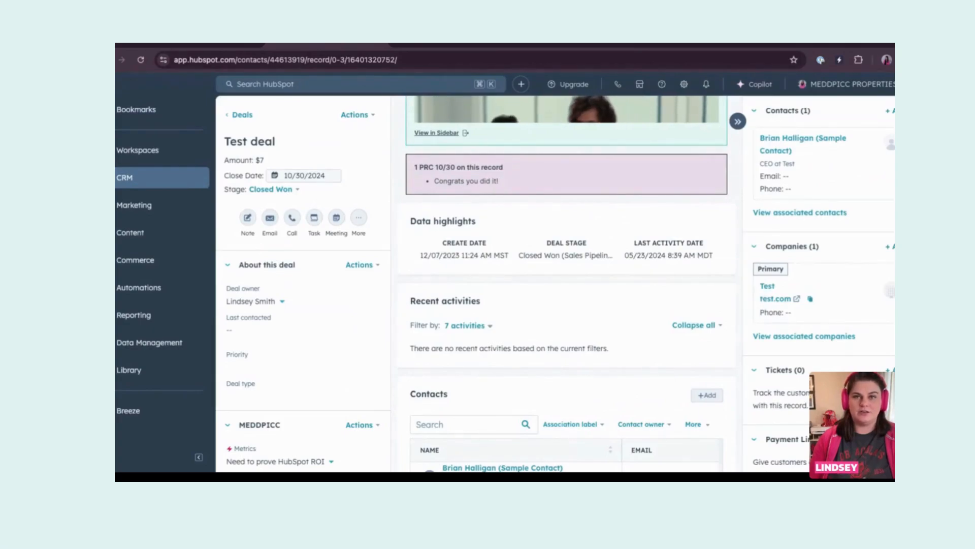
click(217, 45)
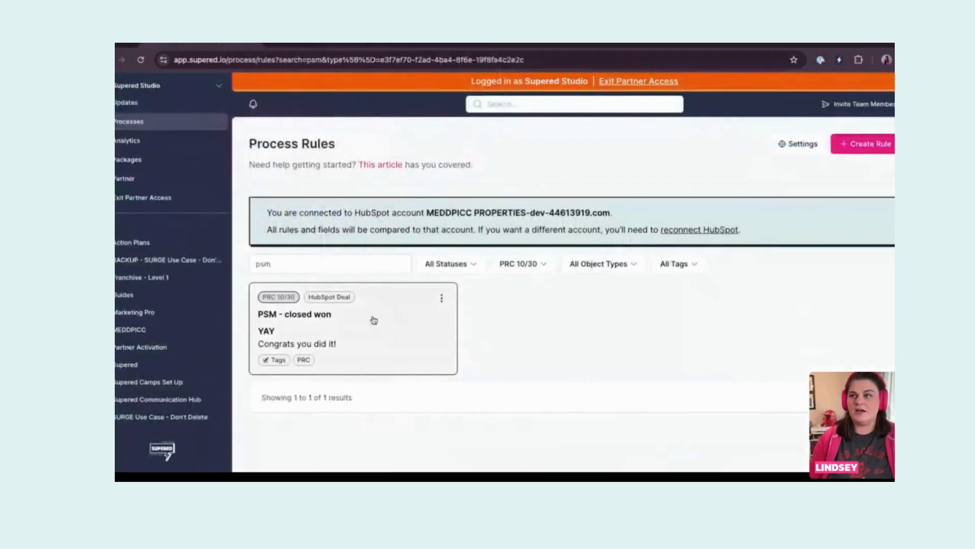
click(374, 320)
click(257, 336)
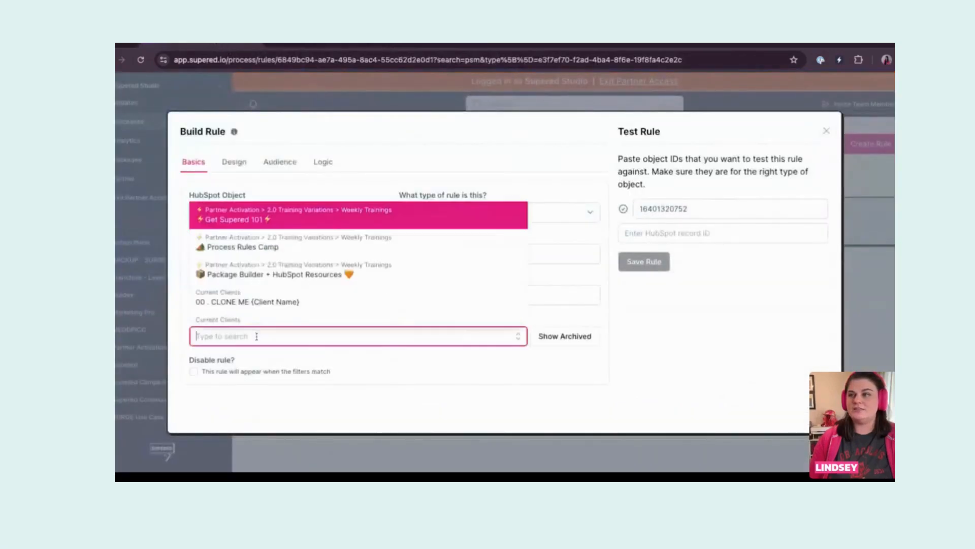
scroll(252, 310, down, 2)
click(252, 304)
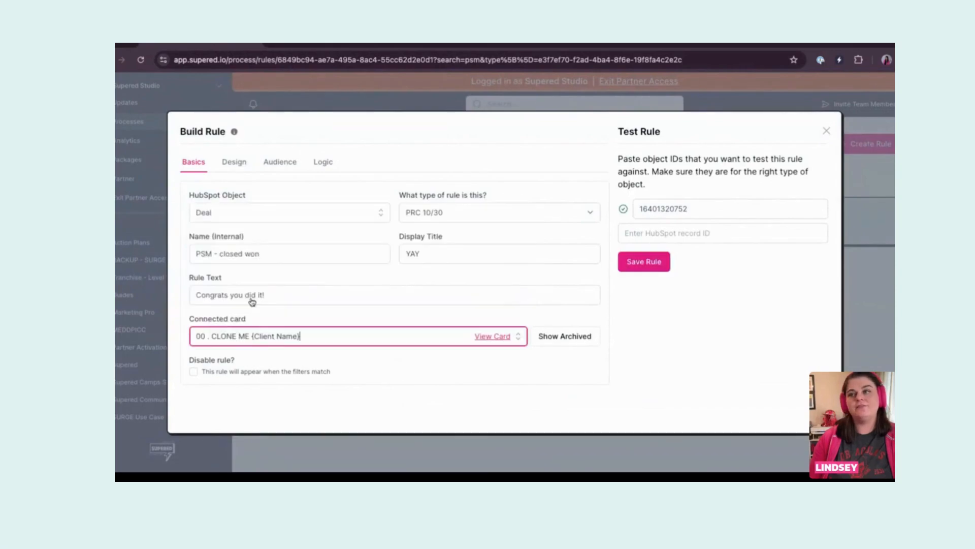
Toggle the first option in the PSM - closed won rule's design settings and save the rule
click(234, 162)
click(193, 207)
click(642, 262)
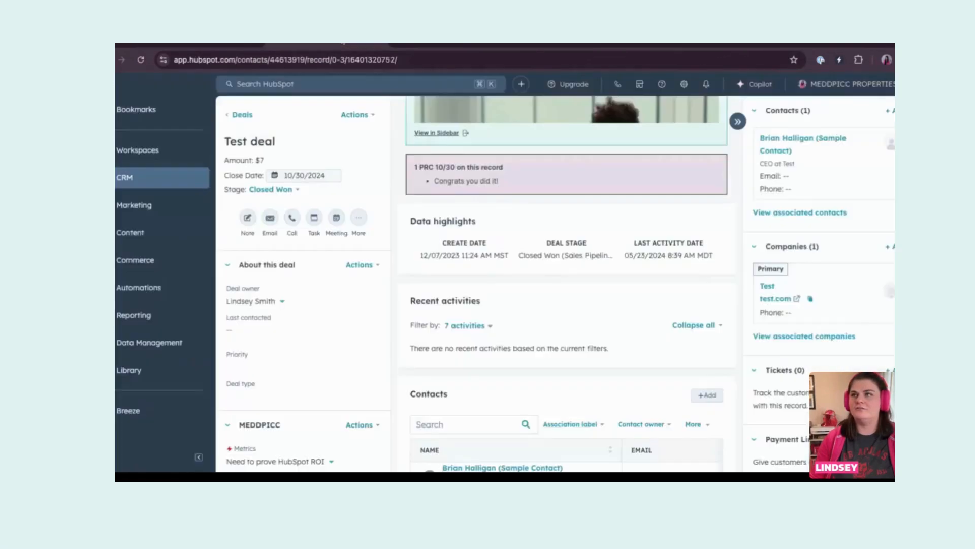
Return to HubSpot's deals board and examine the rule tags on the deals in the Closed Won stage
click(242, 115)
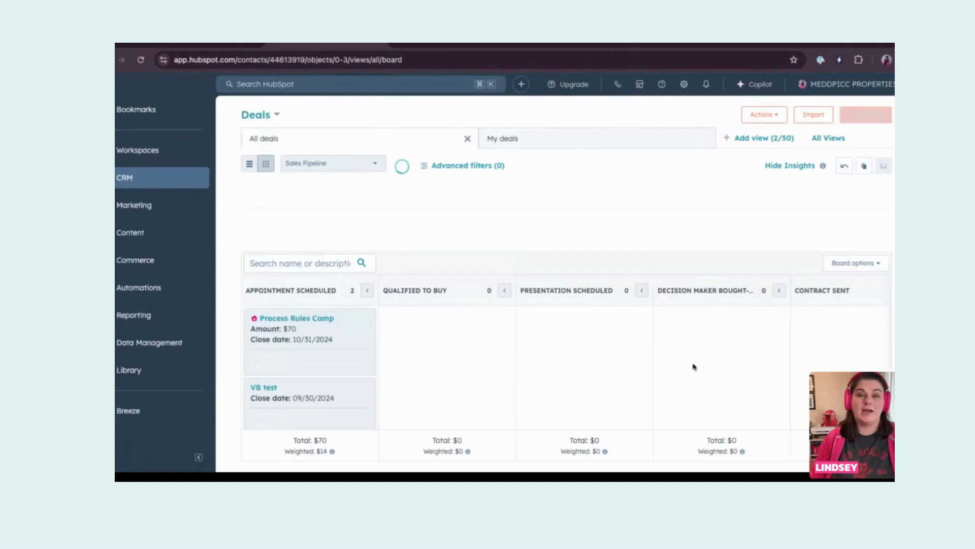
scroll(693, 366, right, 6)
scroll(677, 394, down, 2)
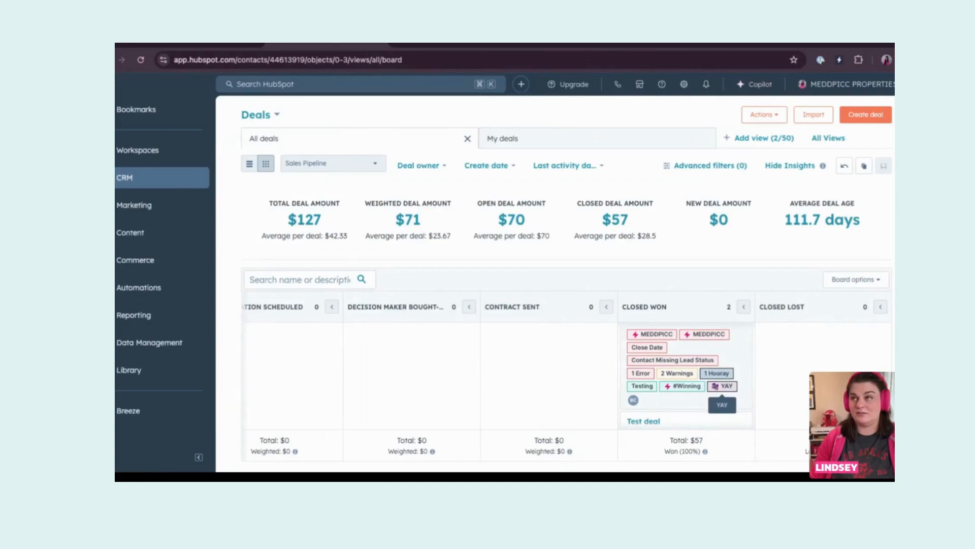
scroll(716, 390, down, 3)
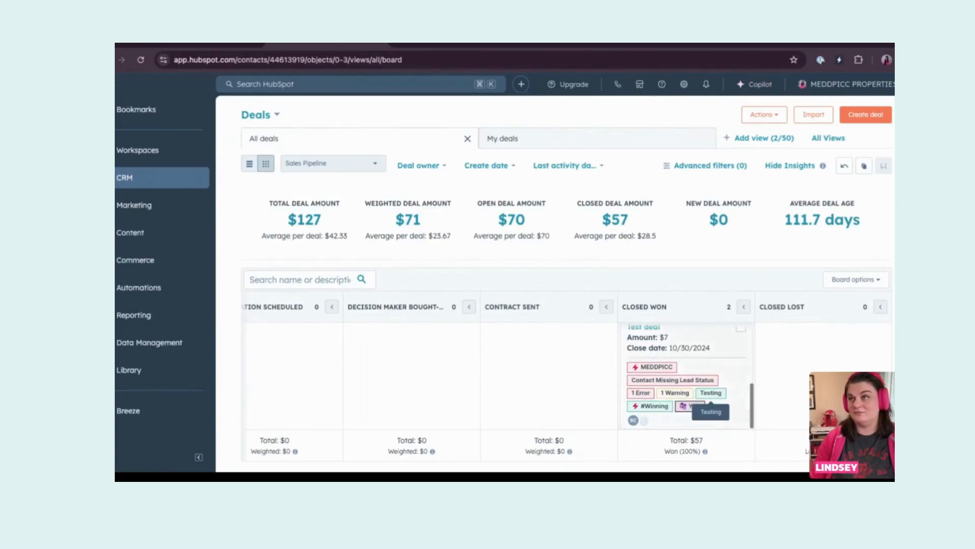